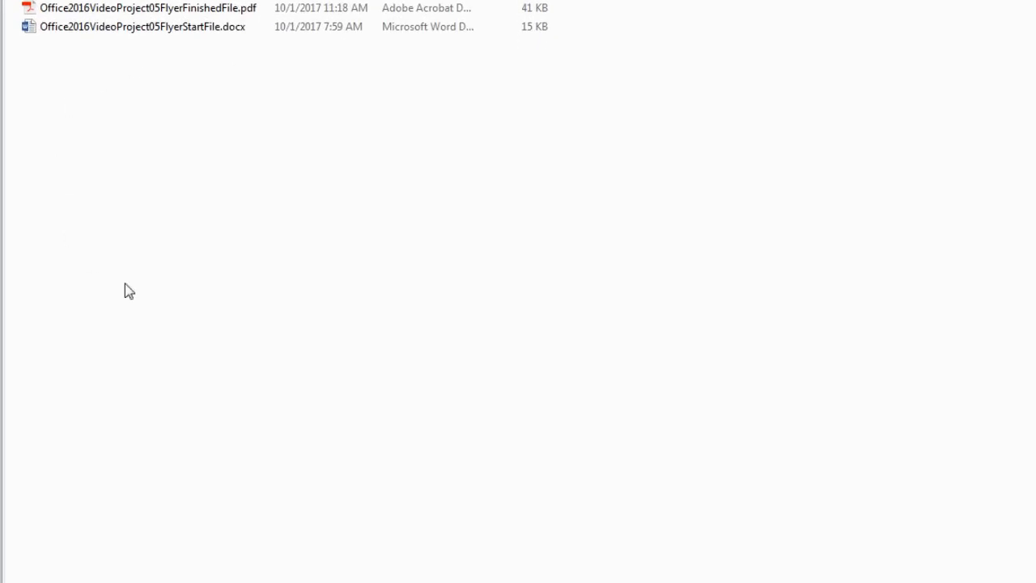
Create a new Word document named Letterhead in the project folder and open it.
right_click(187, 106)
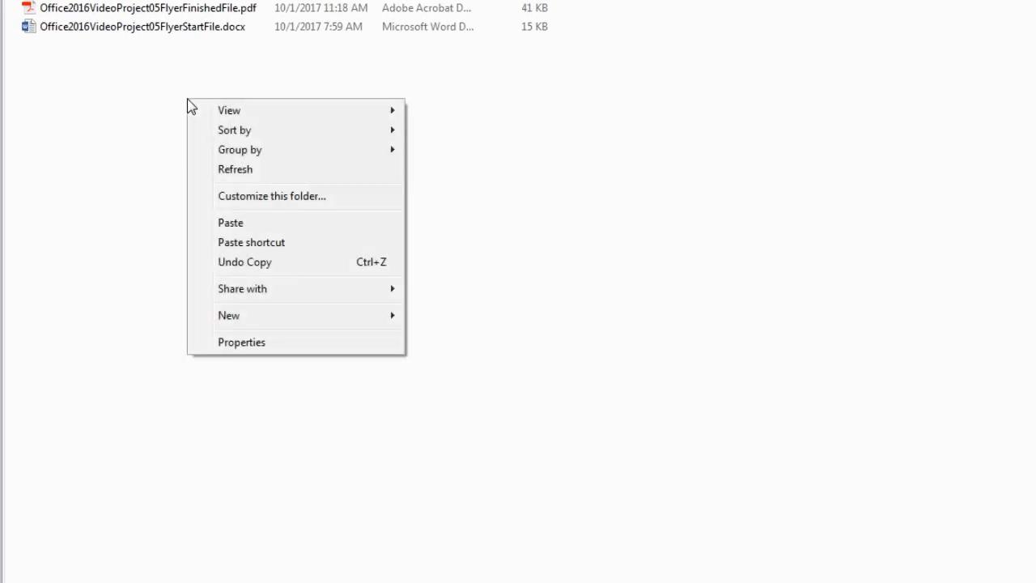
mouse_move(252, 324)
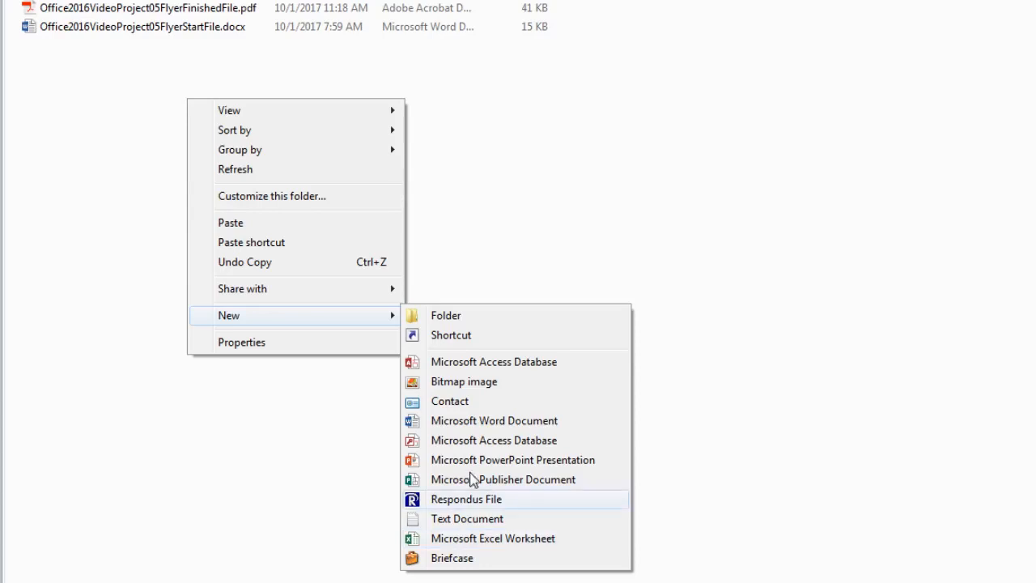
click(478, 423)
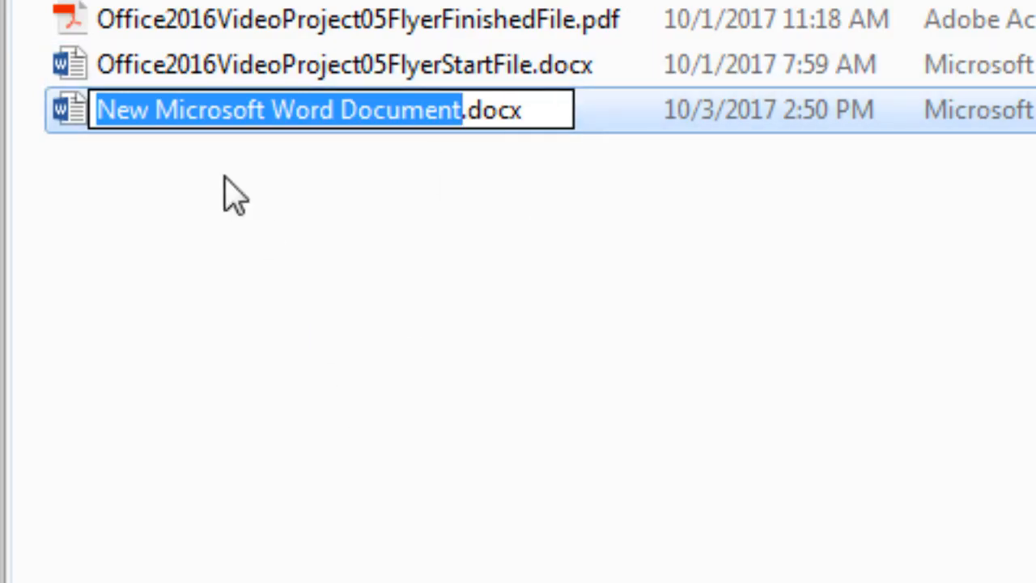
text(Letterhead)
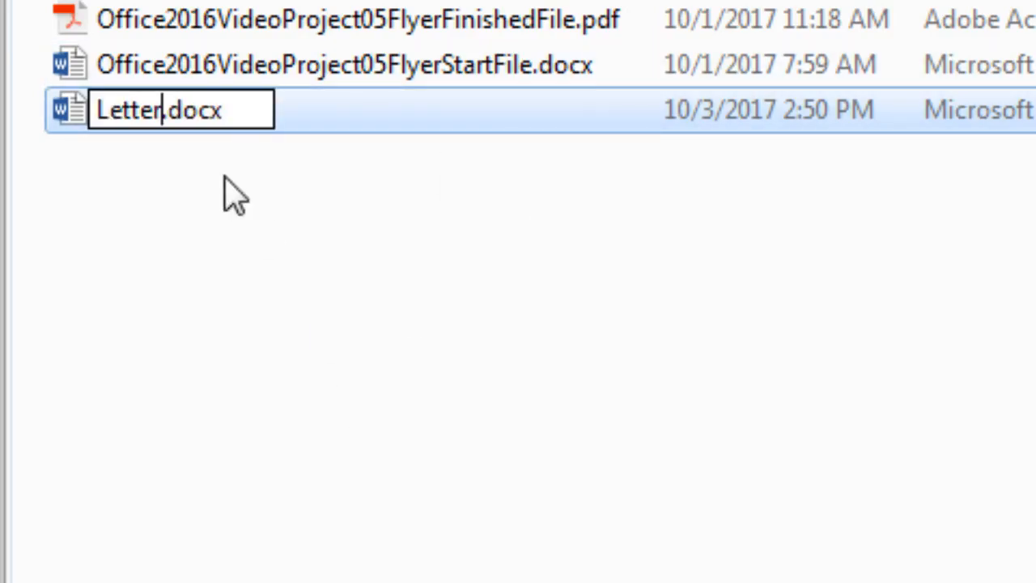
key(Return)
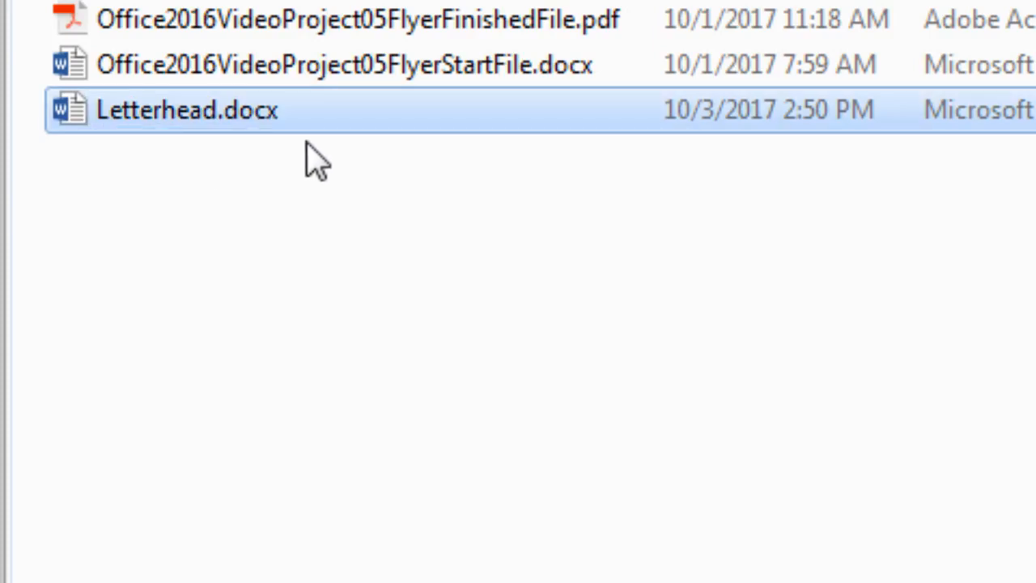
key(Return)
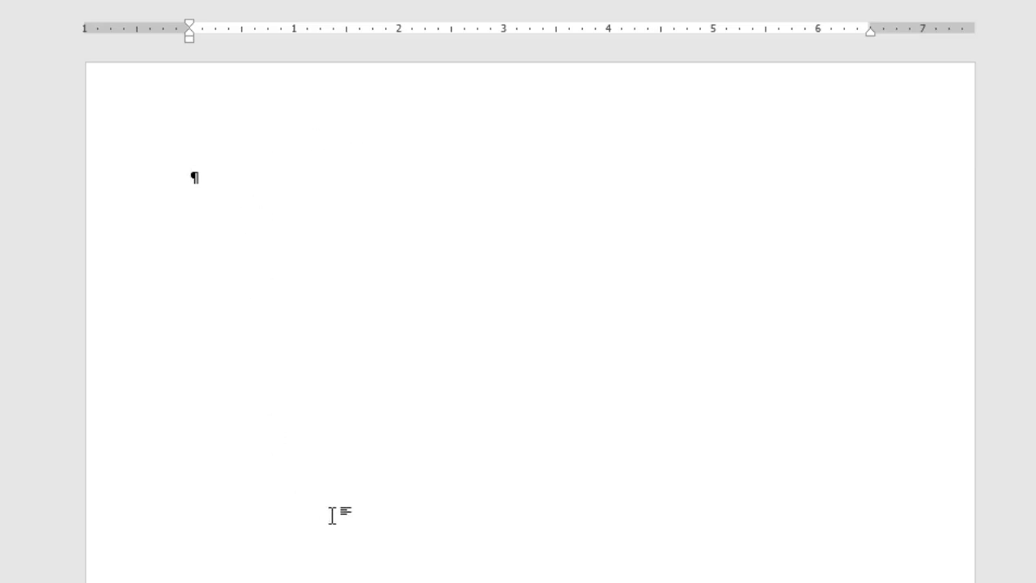
Type the title 'Busn 216 Team' followed by three empty lines.
text(Busn 216 Te)
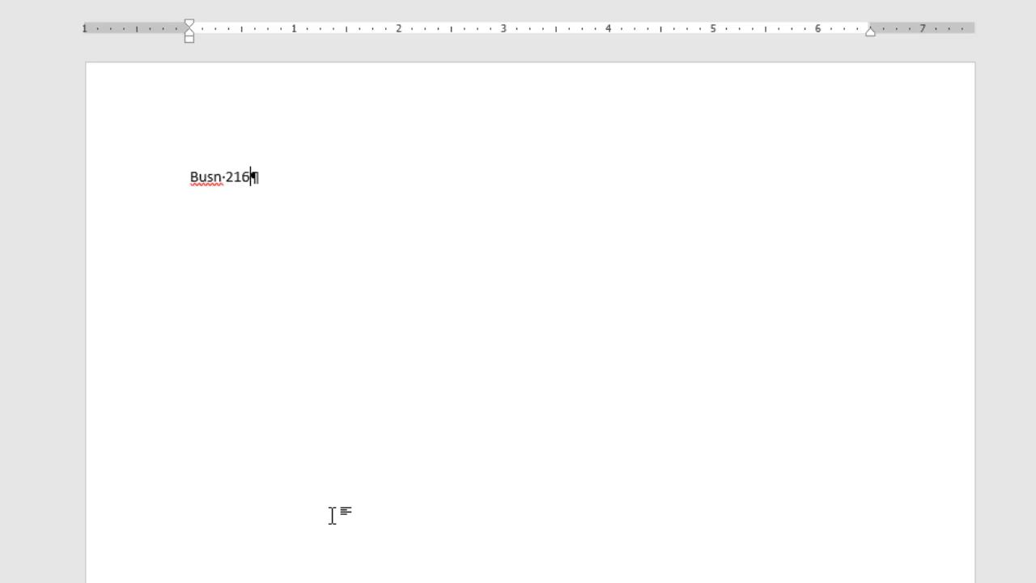
text(am)
key(Return)
key(Return)
key(Return)
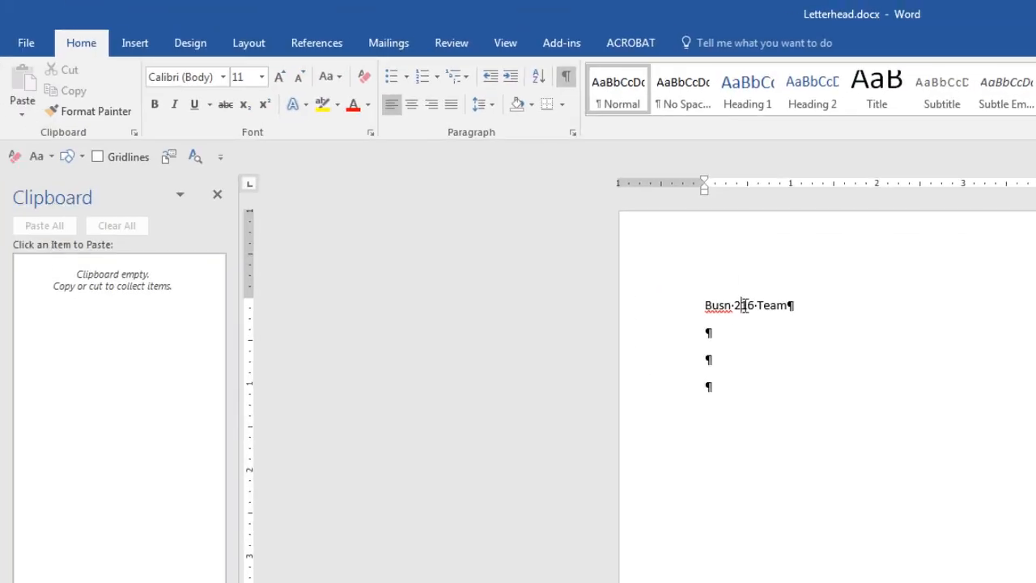
double_click(743, 306)
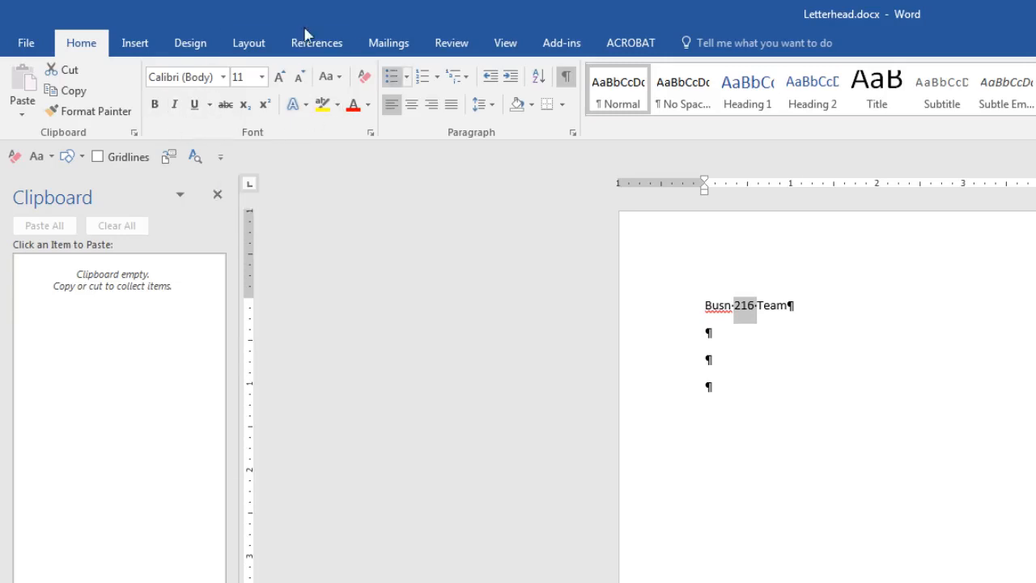
click(371, 135)
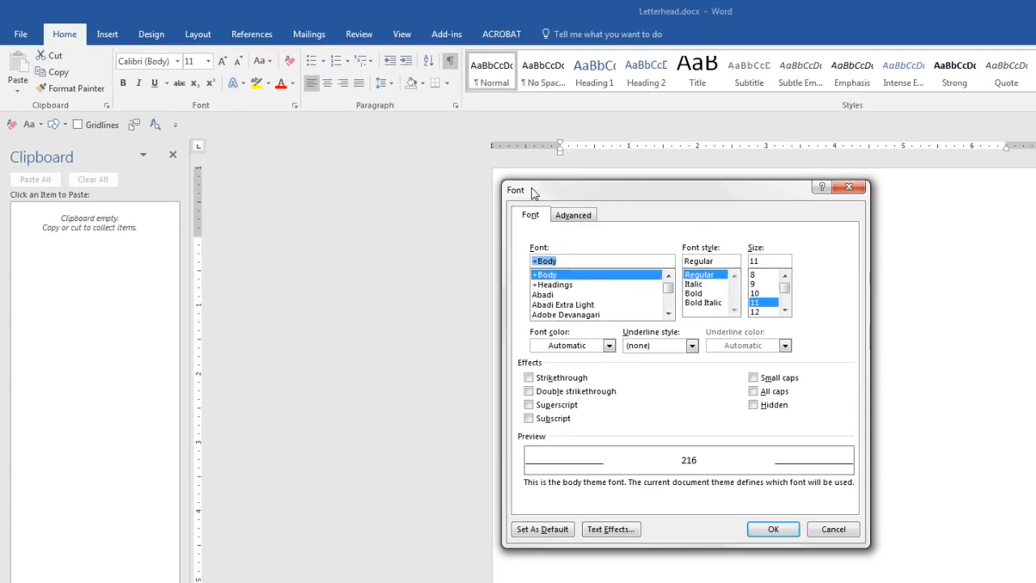
key(Escape)
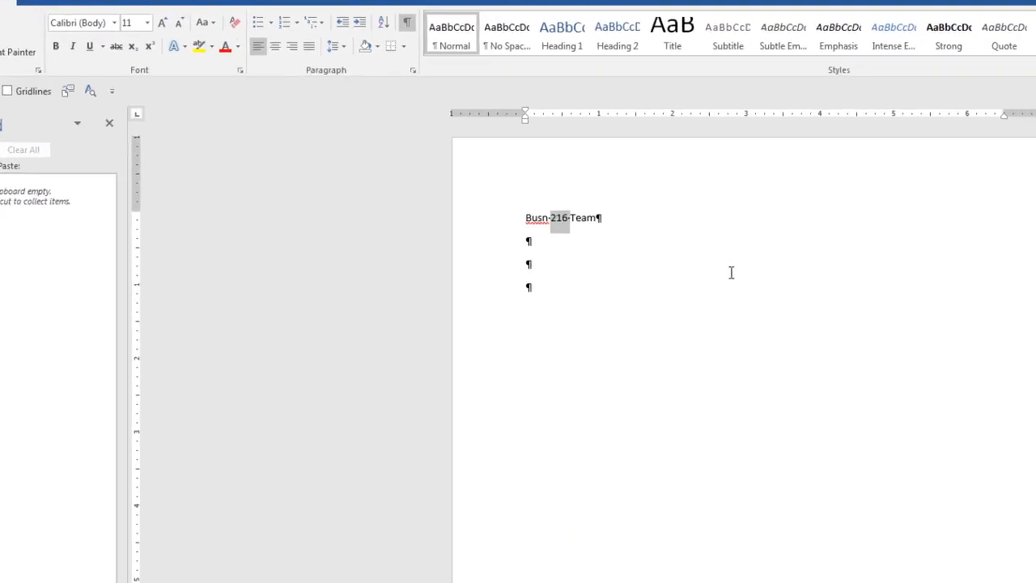
key(ctrl+d)
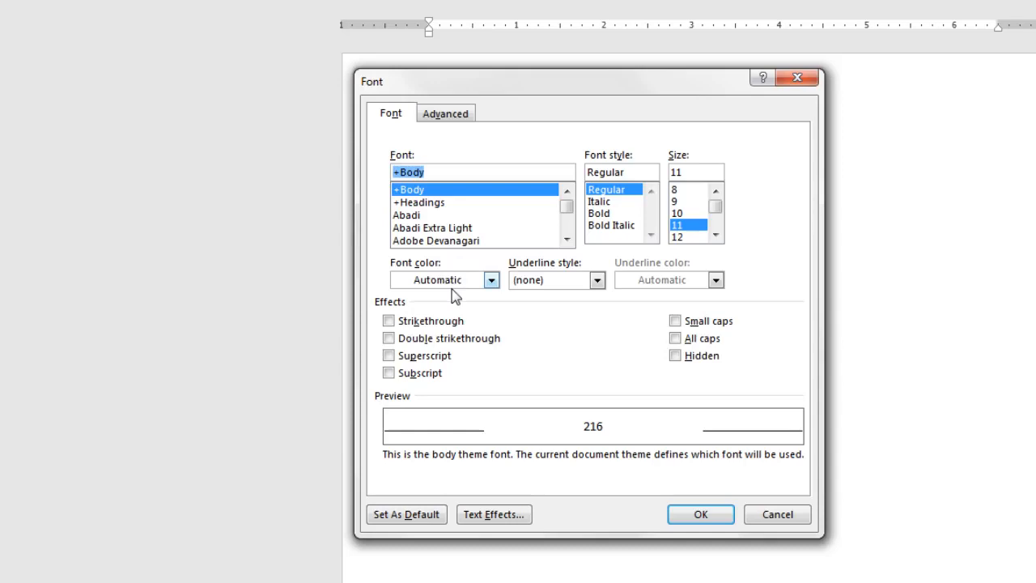
click(597, 282)
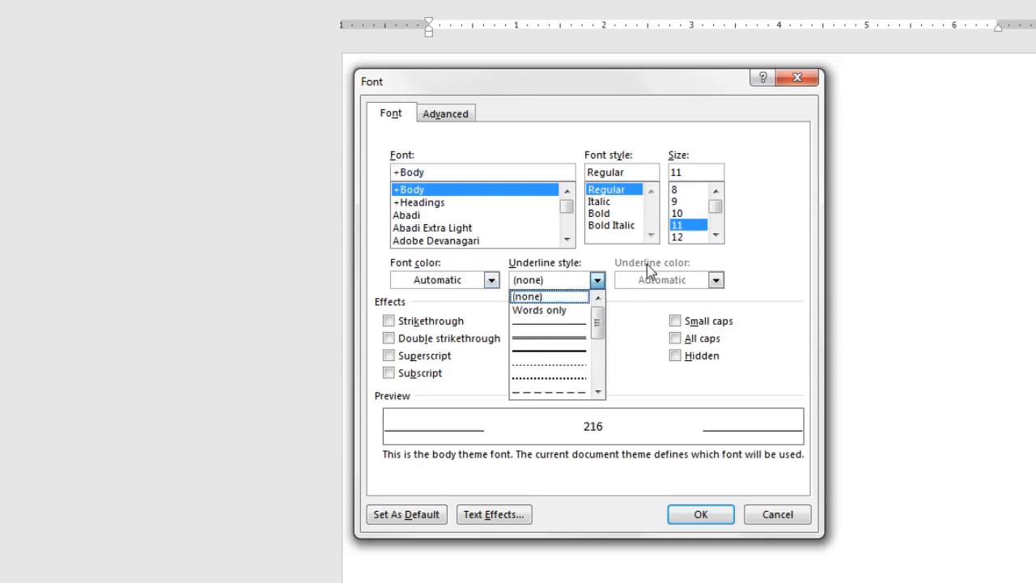
click(647, 265)
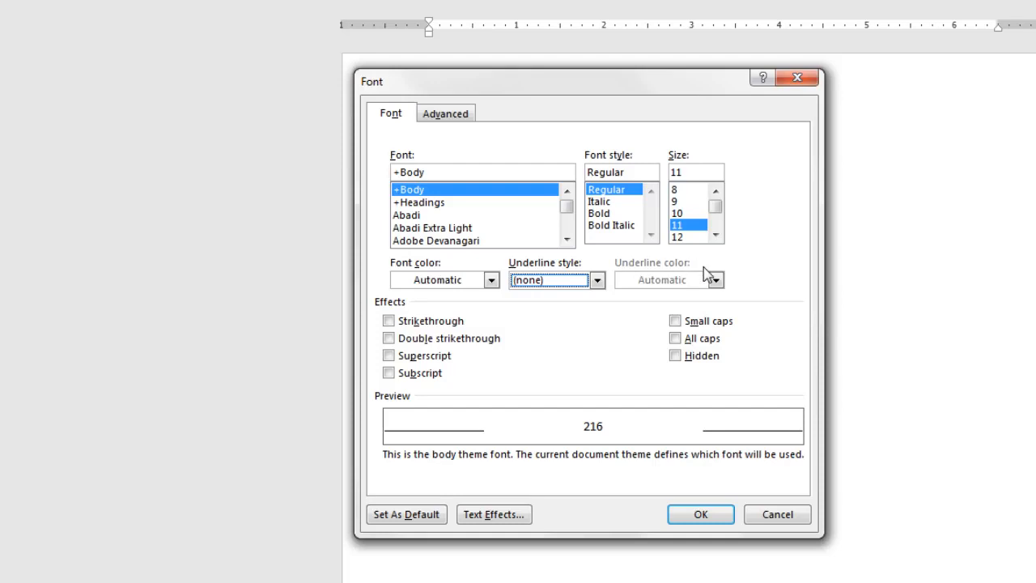
click(390, 322)
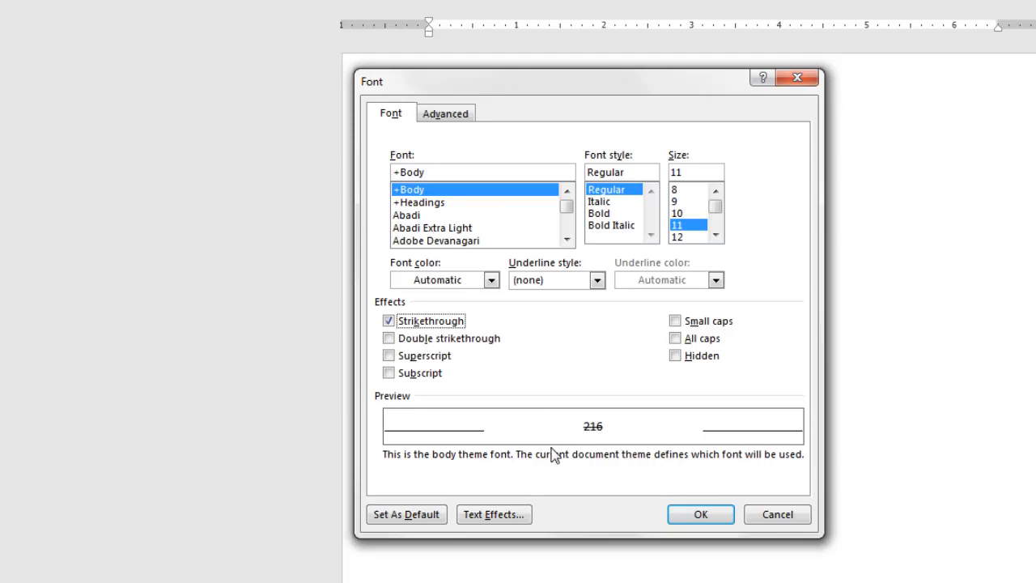
click(389, 322)
click(388, 339)
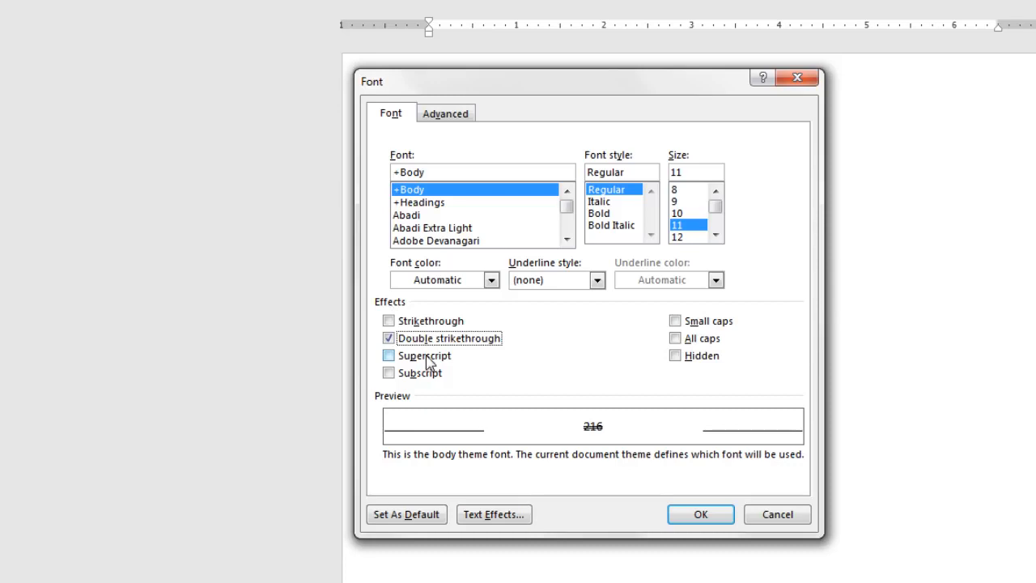
click(389, 339)
click(680, 362)
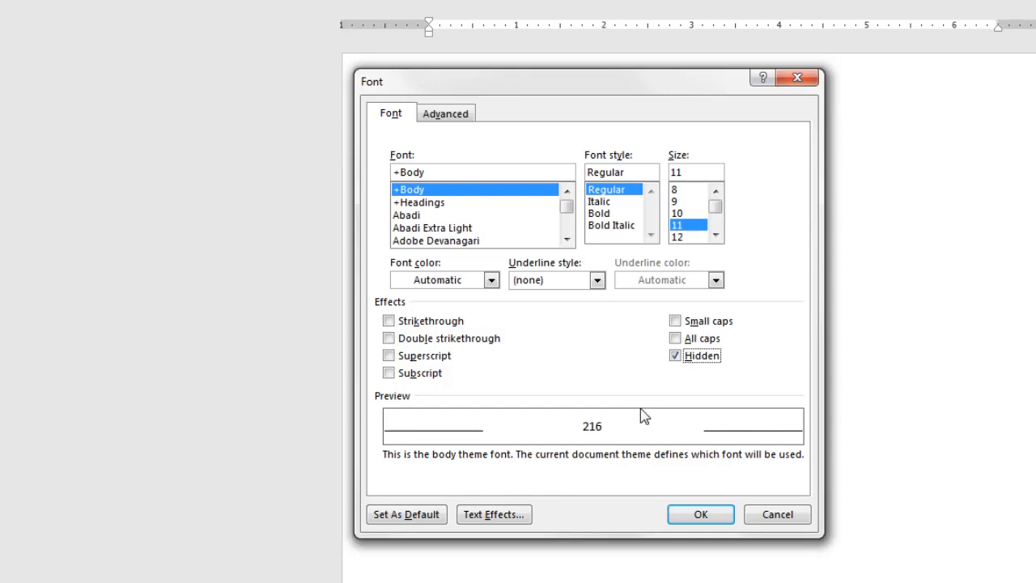
click(675, 360)
click(716, 521)
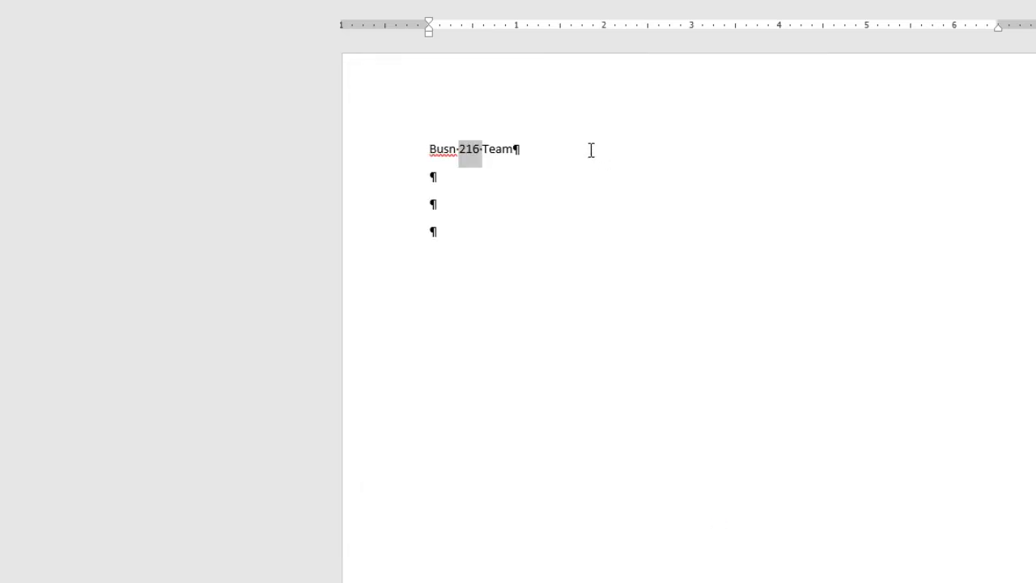
click(586, 151)
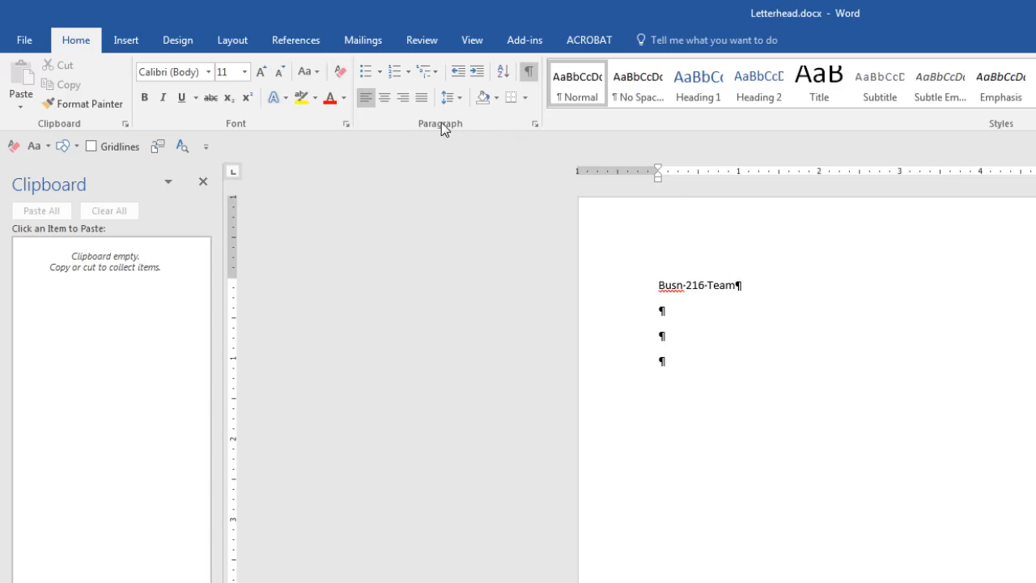
click(535, 123)
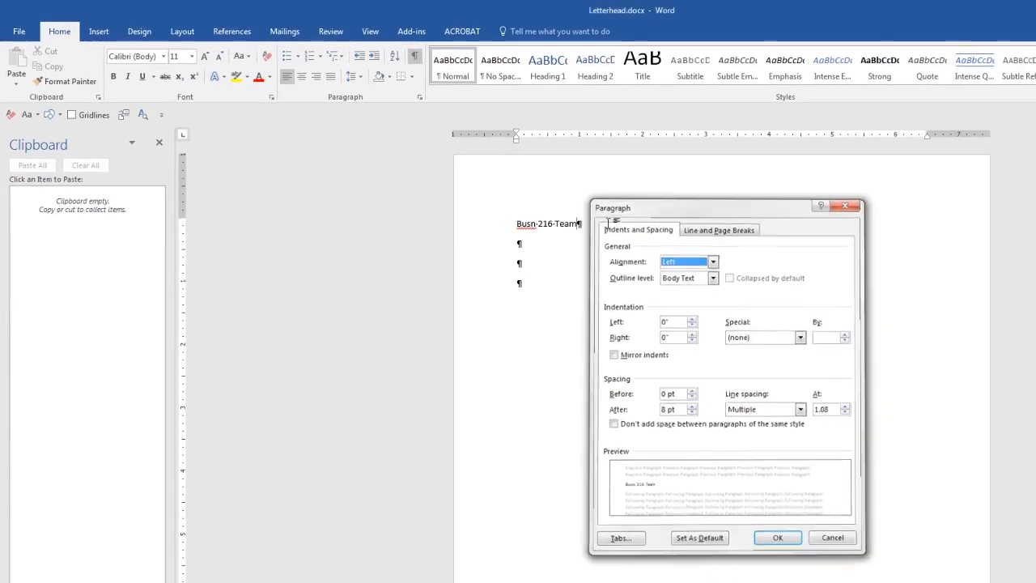
key(Escape)
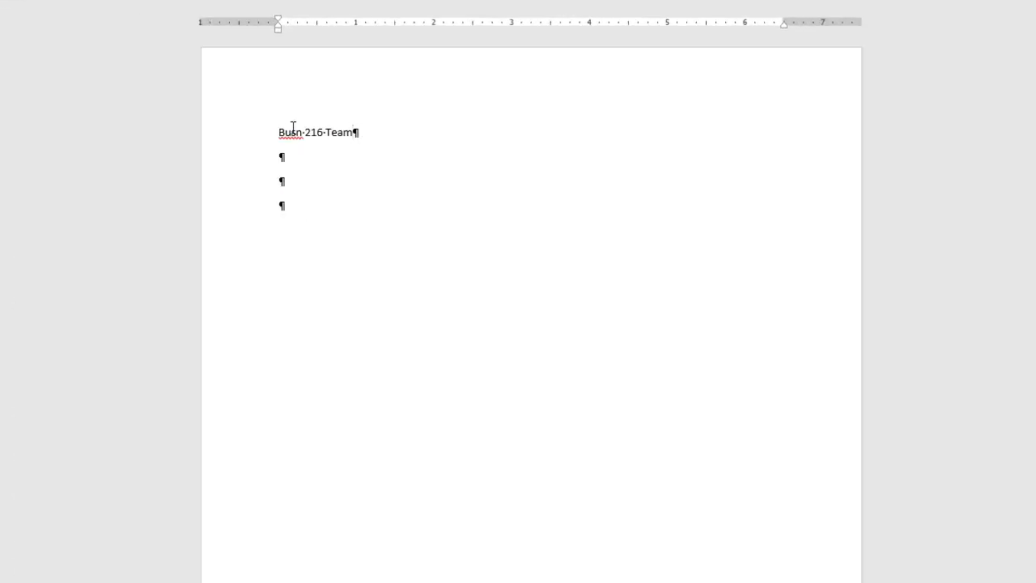
Open the title line's Paragraph settings and try Centered, then return to Left alignment.
right_click(359, 132)
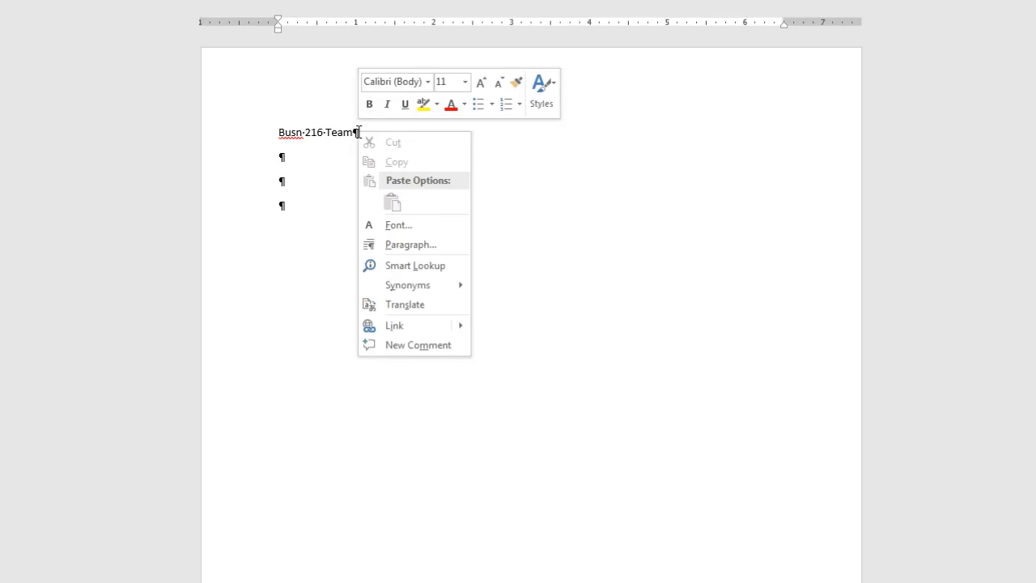
click(420, 245)
mouse_move(465, 113)
mouse_down()
mouse_move(417, 114)
mouse_move(477, 109)
mouse_up()
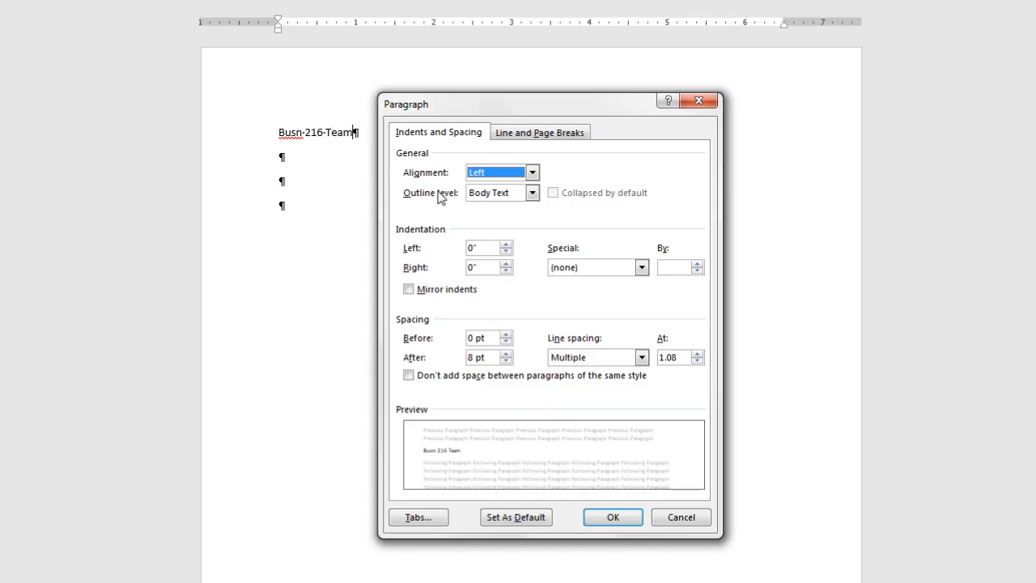
click(532, 174)
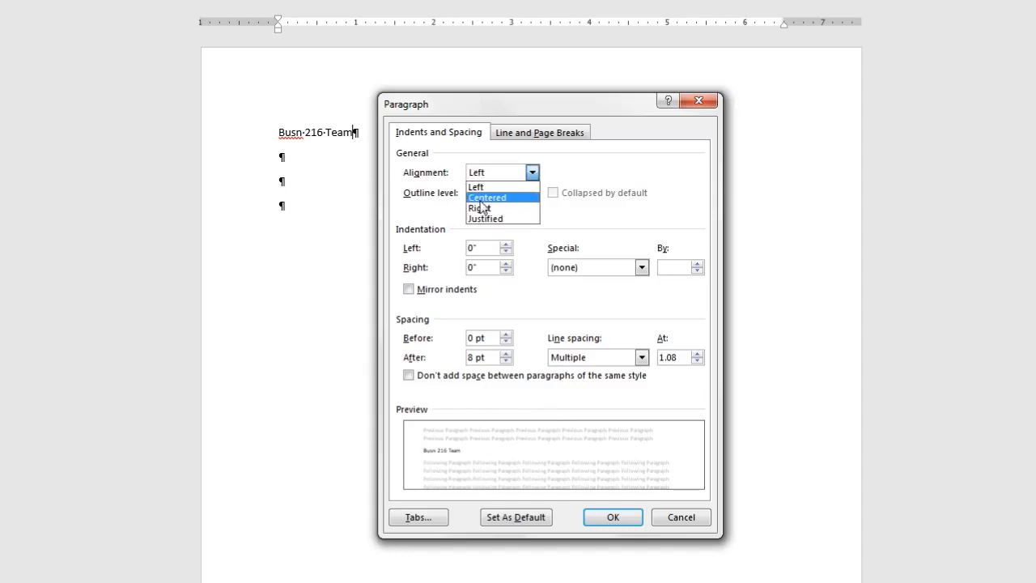
click(488, 198)
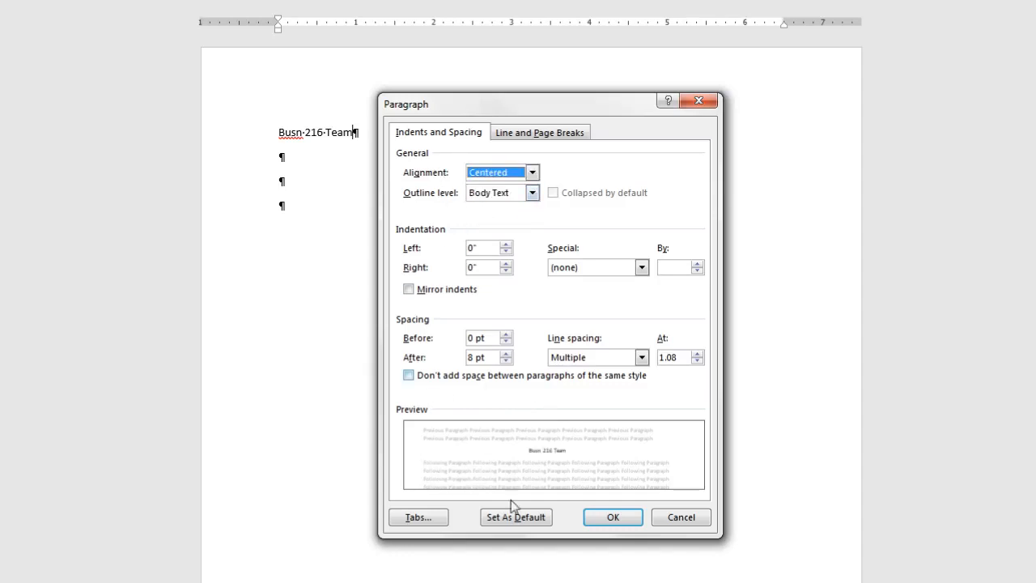
click(532, 172)
click(490, 187)
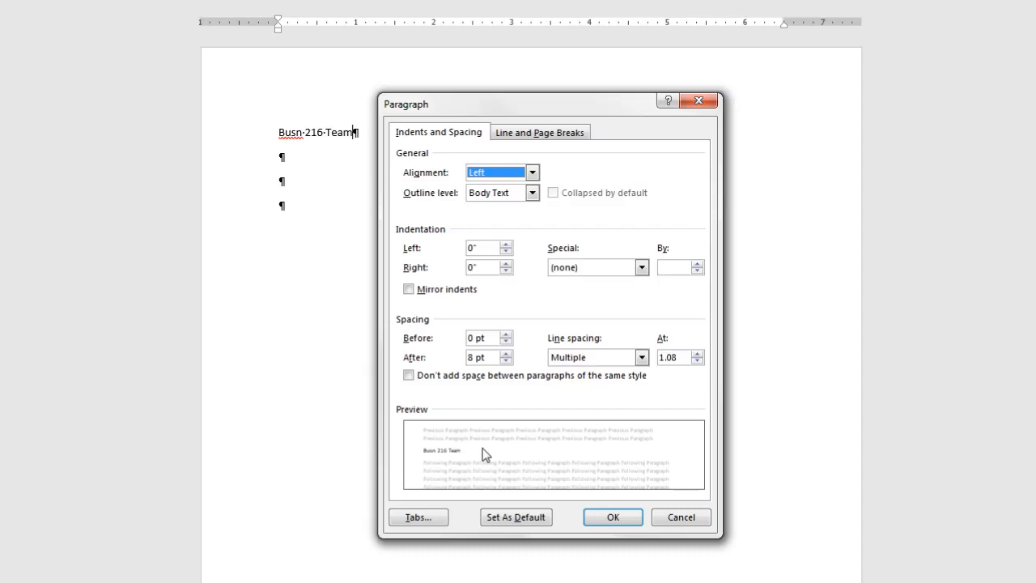
Raise the left indent to 0.5 inch, reset it to 0, and view the Special indent options.
click(506, 244)
click(506, 244)
click(506, 245)
click(506, 244)
click(506, 244)
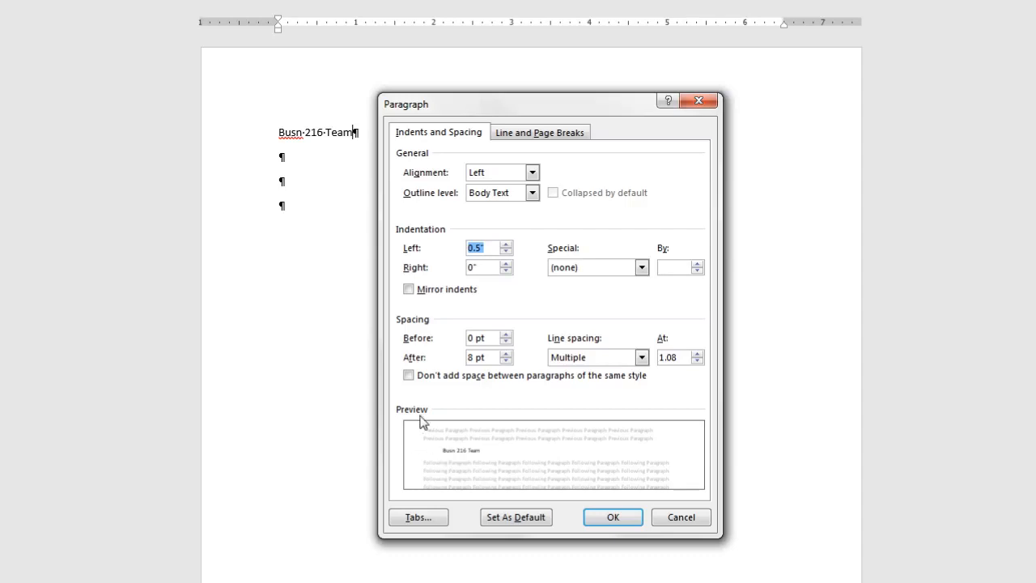
click(506, 252)
click(506, 252)
click(506, 251)
click(506, 252)
click(506, 251)
click(642, 269)
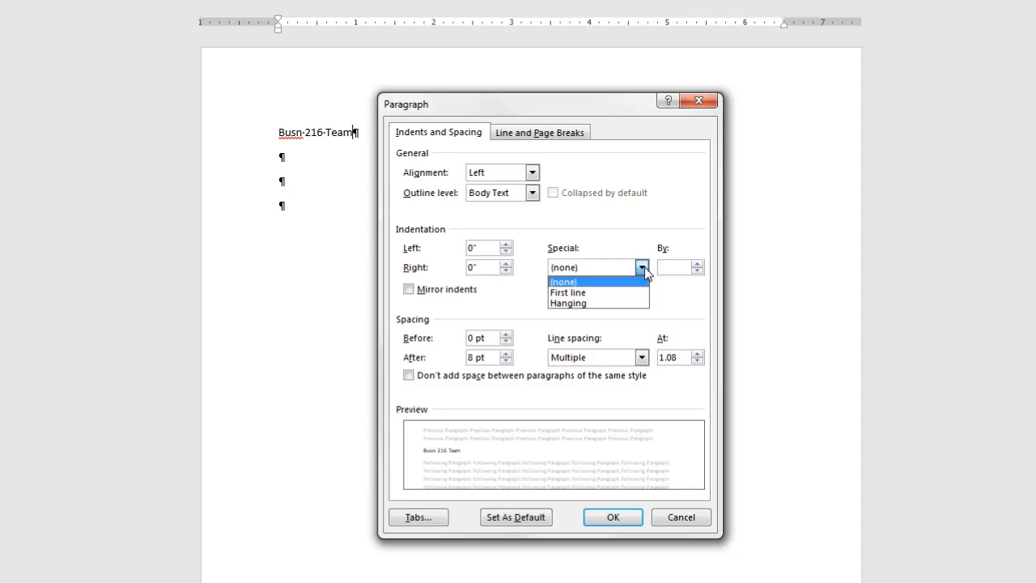
click(576, 281)
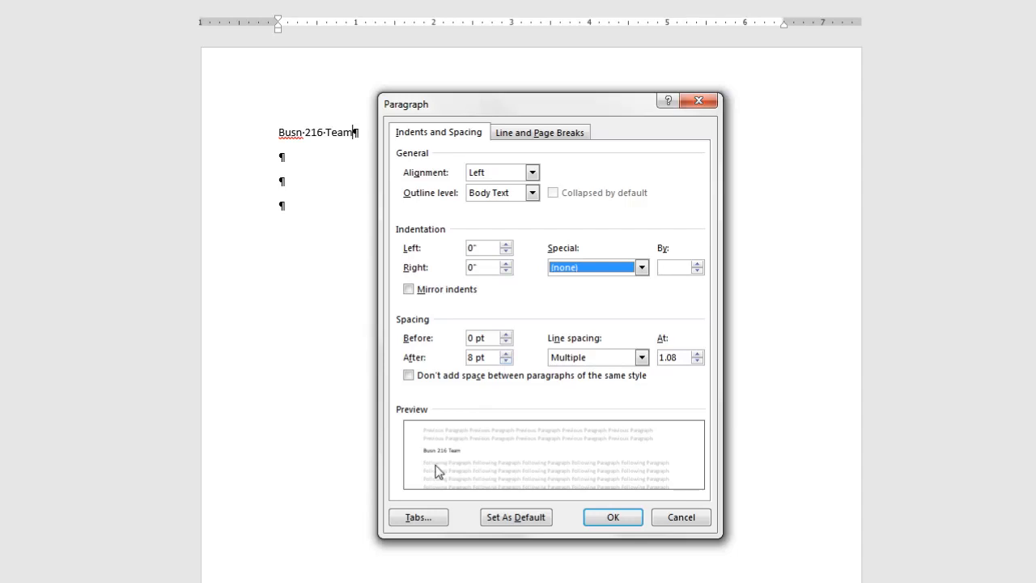
Set the title paragraph to 0 pt spacing after and Single line spacing.
click(506, 361)
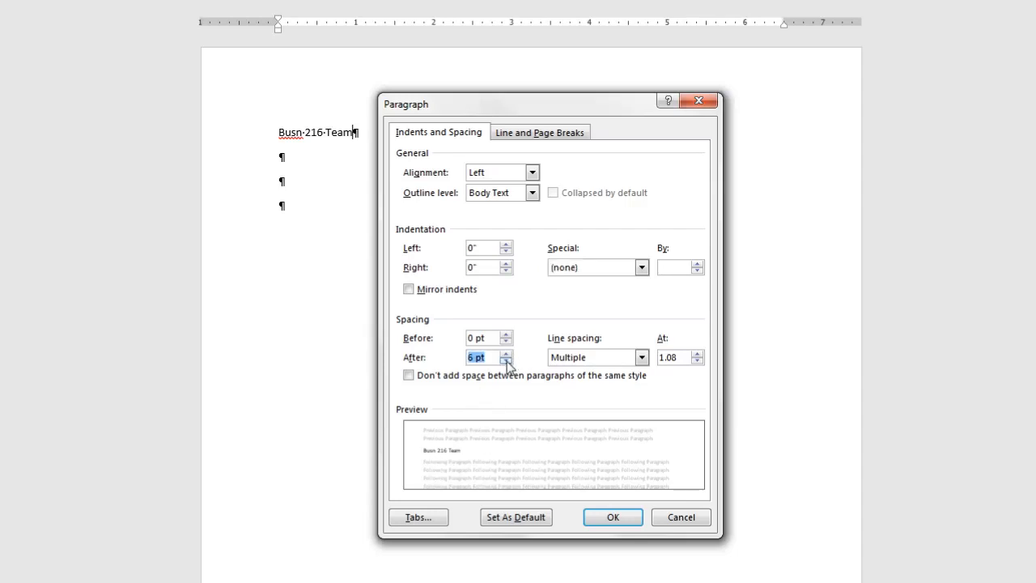
click(506, 361)
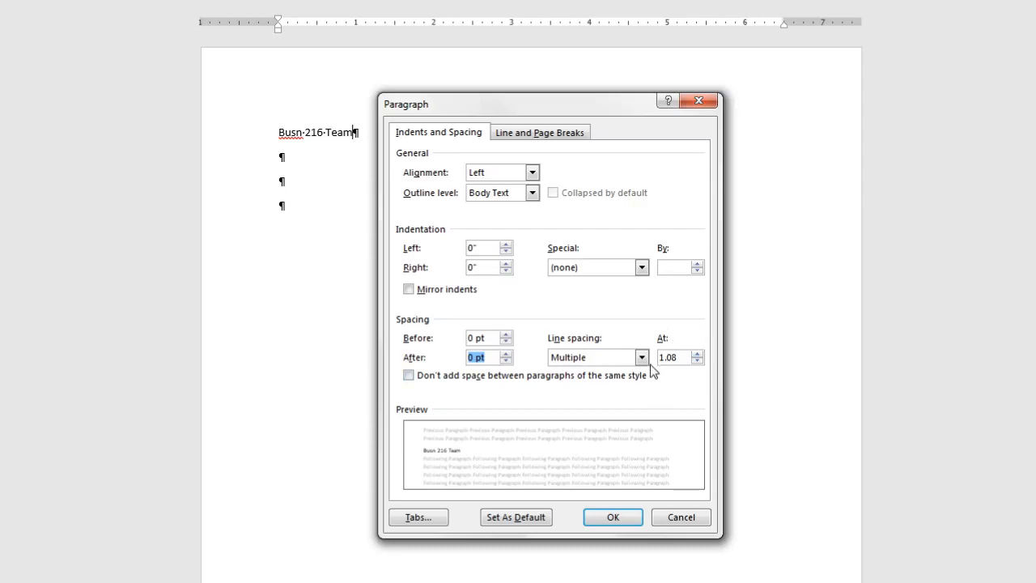
click(641, 357)
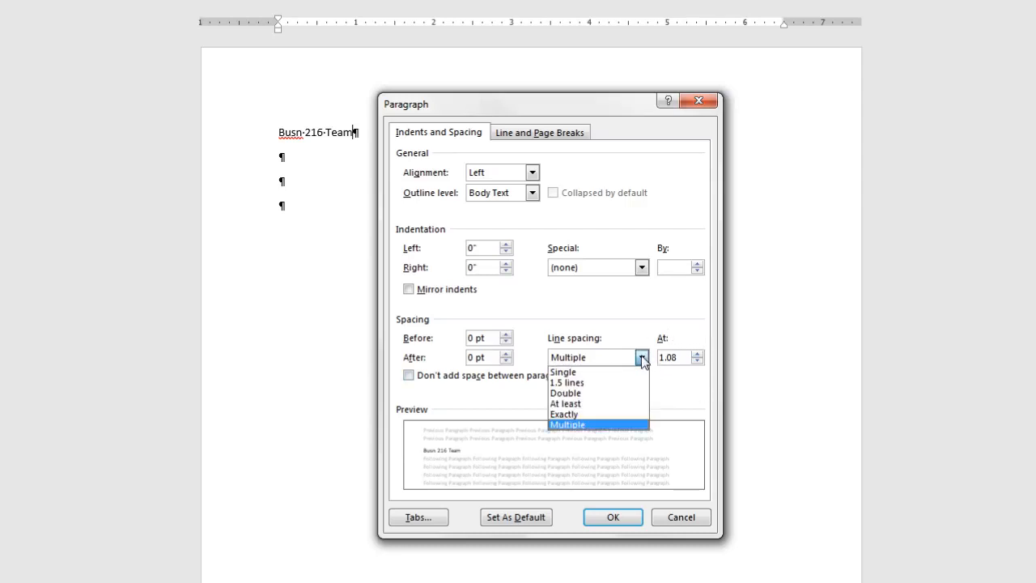
click(569, 372)
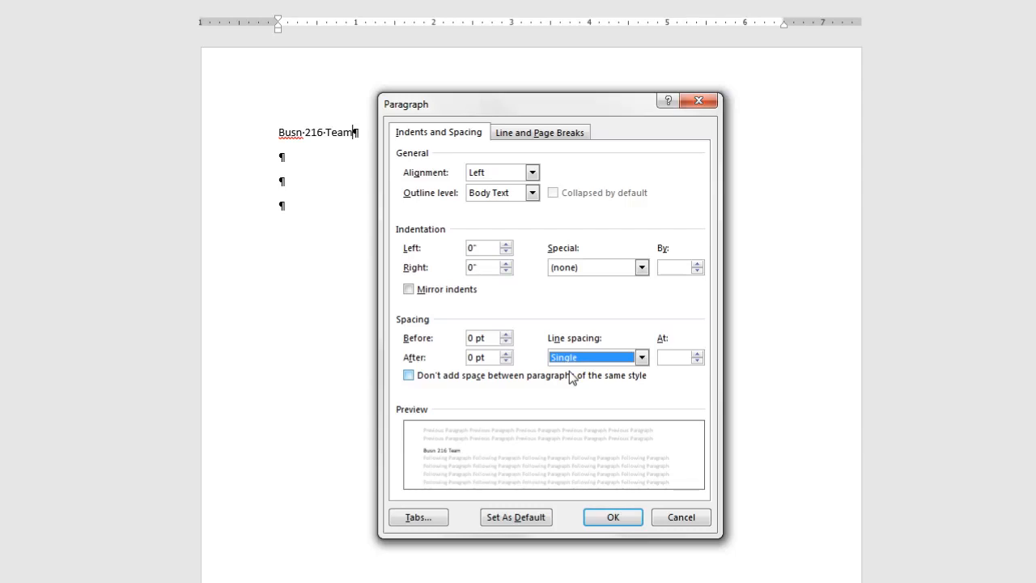
click(613, 517)
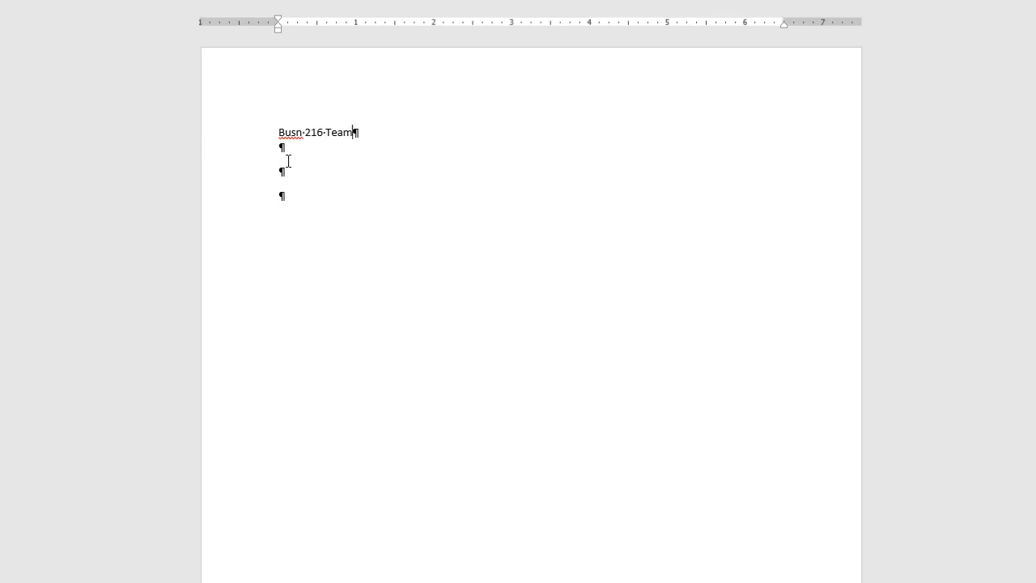
Delete the unevenly spaced empty lines under the title and place the cursor on the second blank line.
drag(275, 149, 294, 209)
key(Delete)
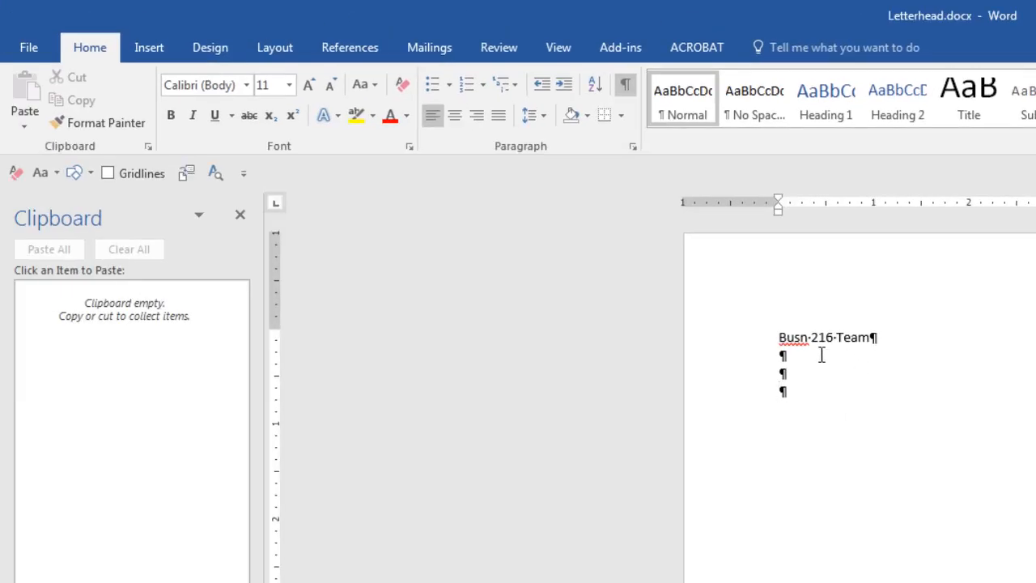
click(822, 354)
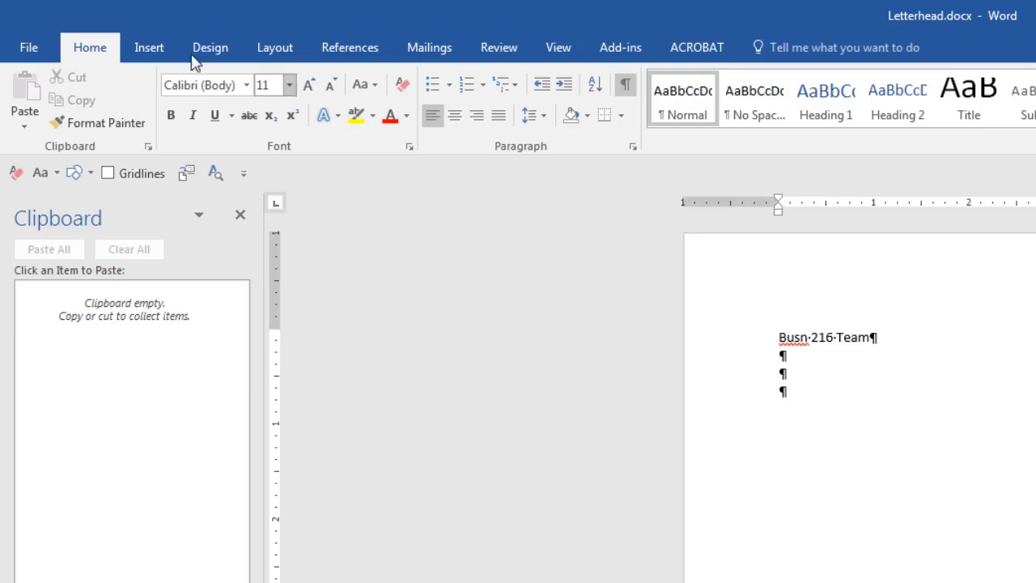
Search online pictures for 'graduation' and insert the black graduation cap with gold tassel.
click(149, 48)
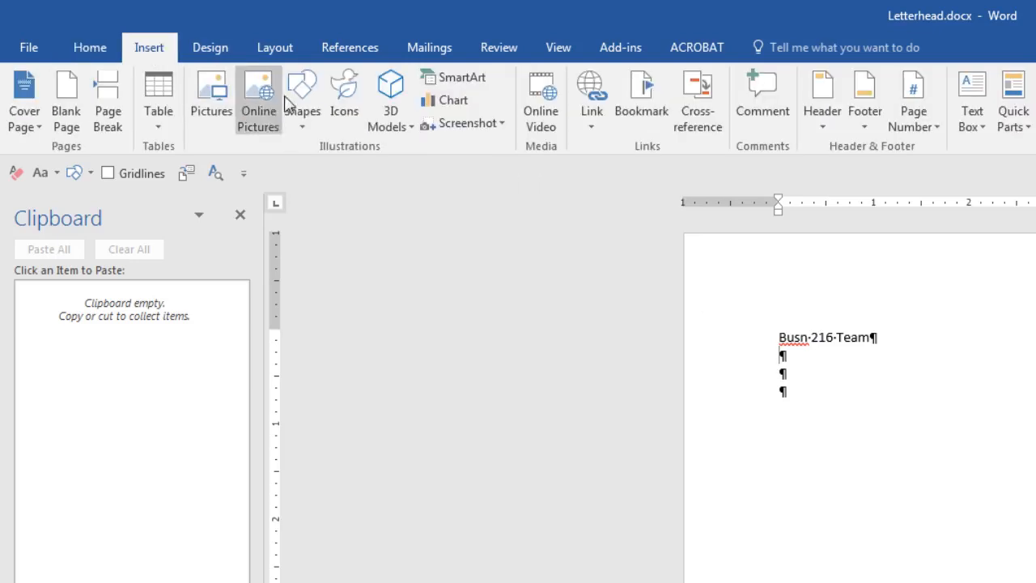
click(259, 105)
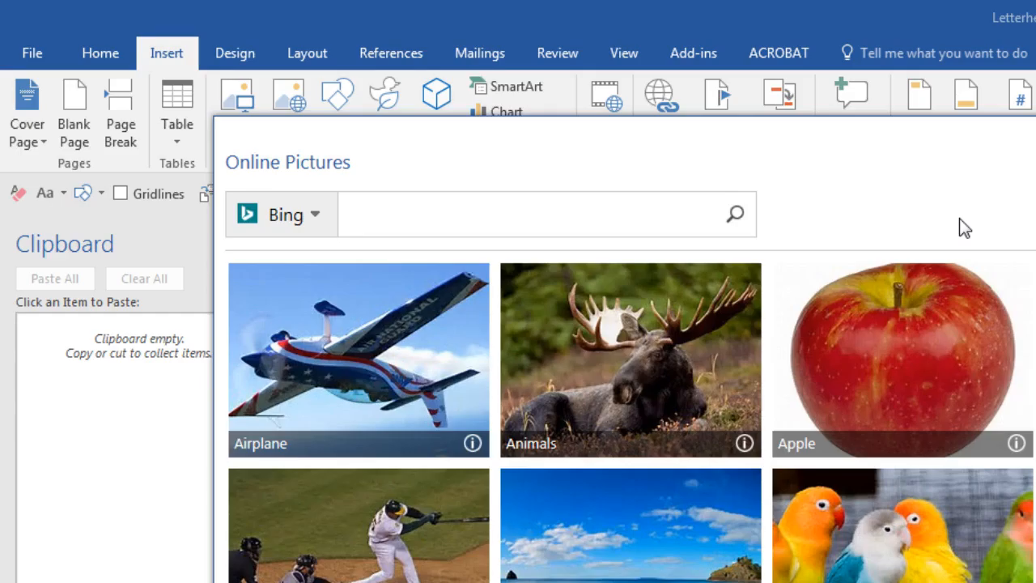
text(graduation)
key(Return)
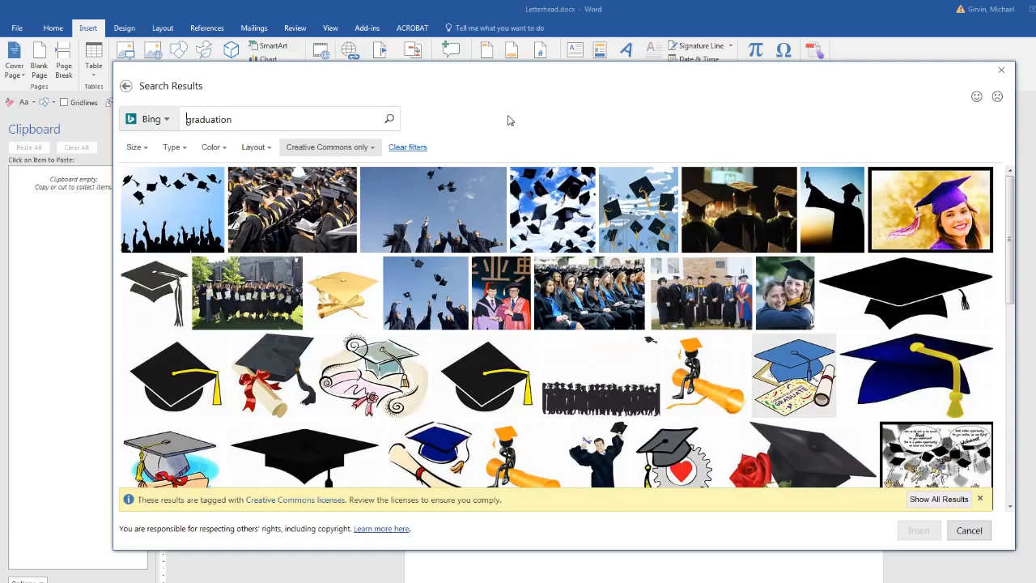
click(957, 500)
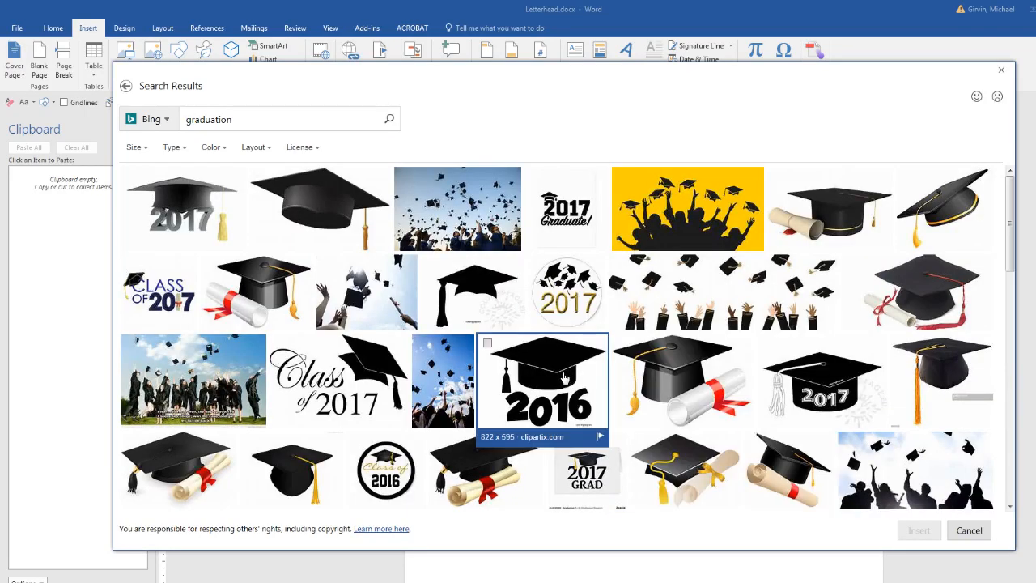
click(259, 176)
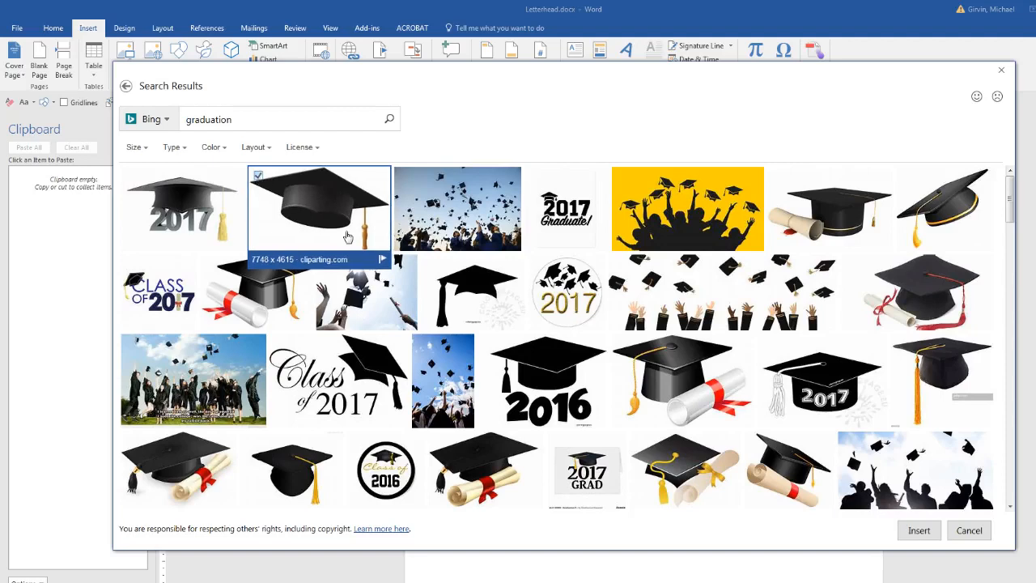
click(920, 531)
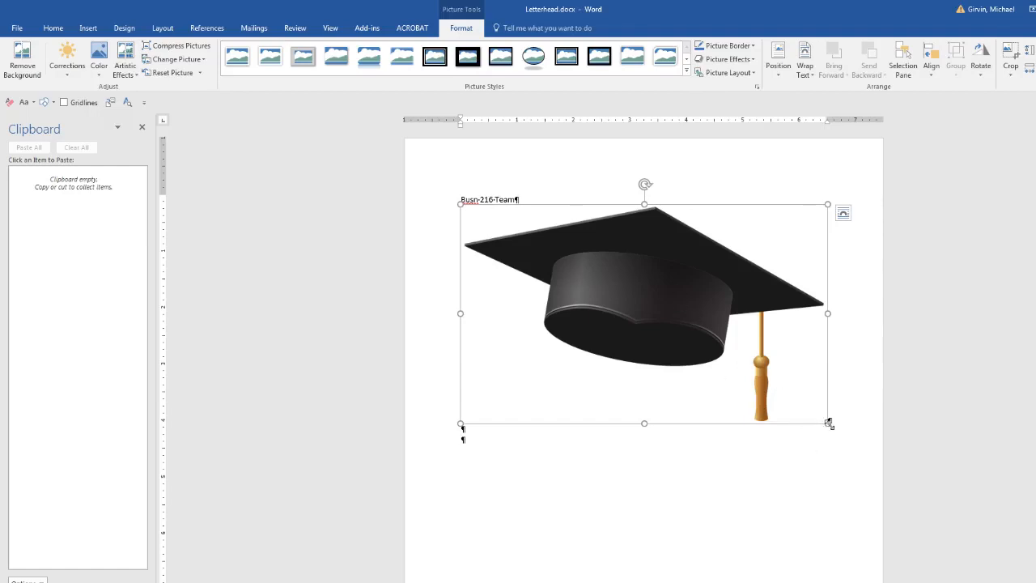
Shrink the cap picture to a small logo, check its wrapping options, and move past it.
drag(829, 423, 519, 256)
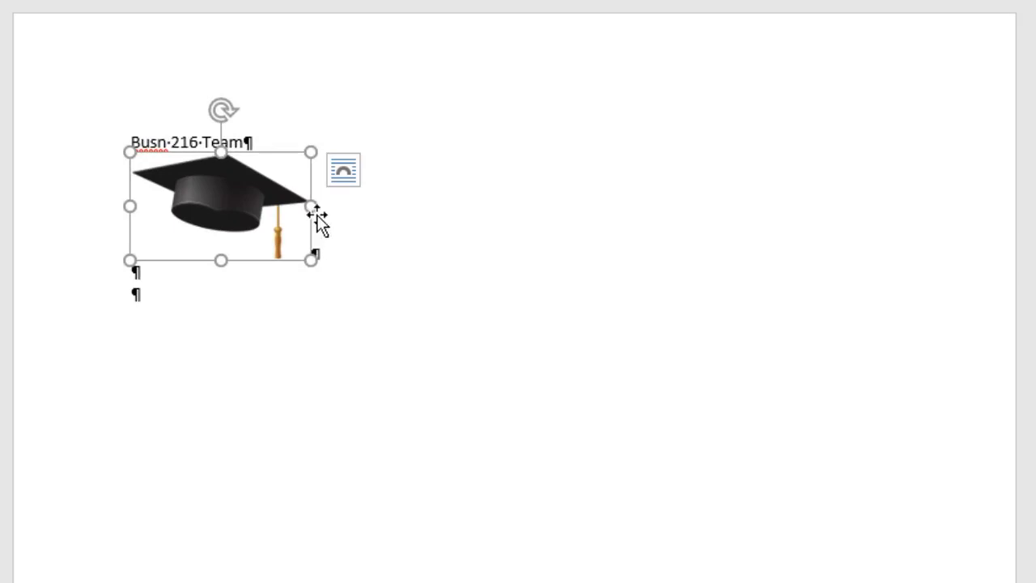
click(341, 182)
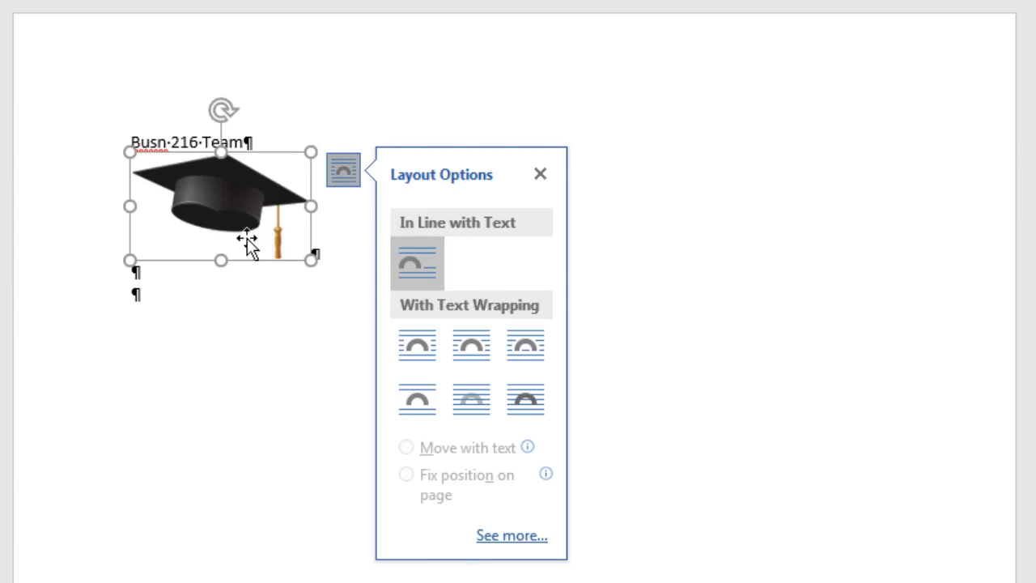
key(End)
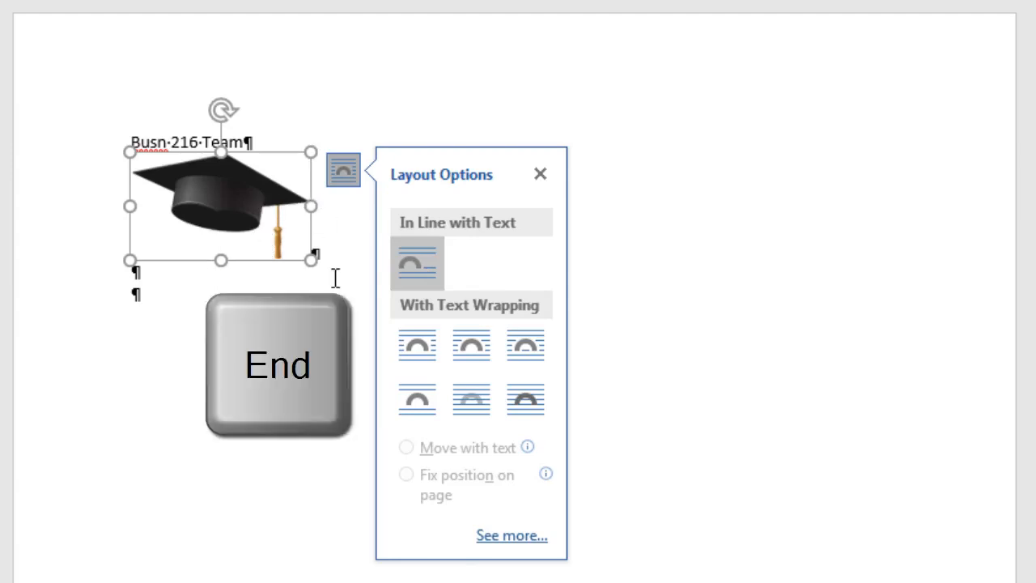
key(End)
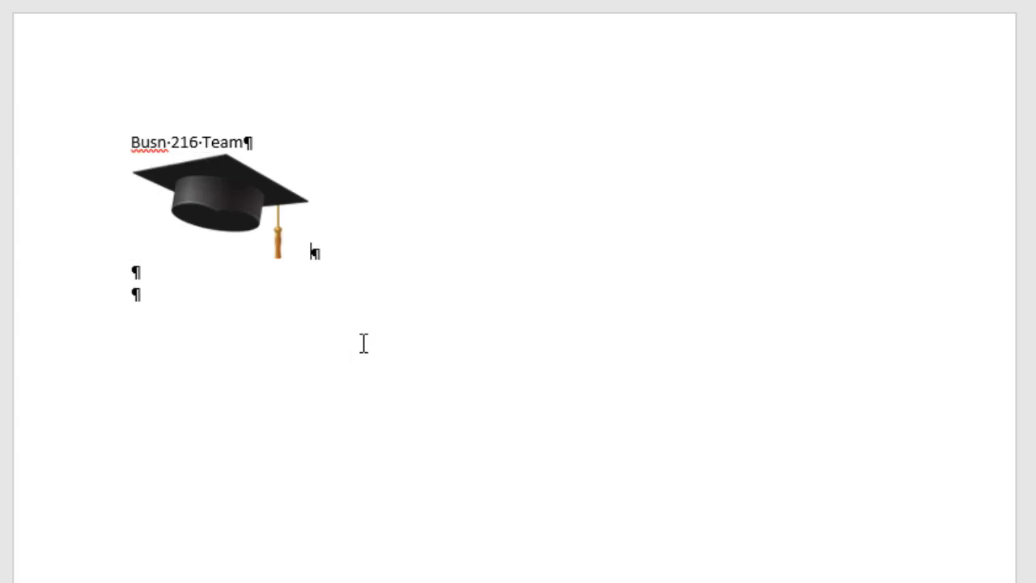
Type 'Building 29, Room 308, Fall Quarter 2017, Highline College' and the contact e-mail after the cap.
text(Buildi)
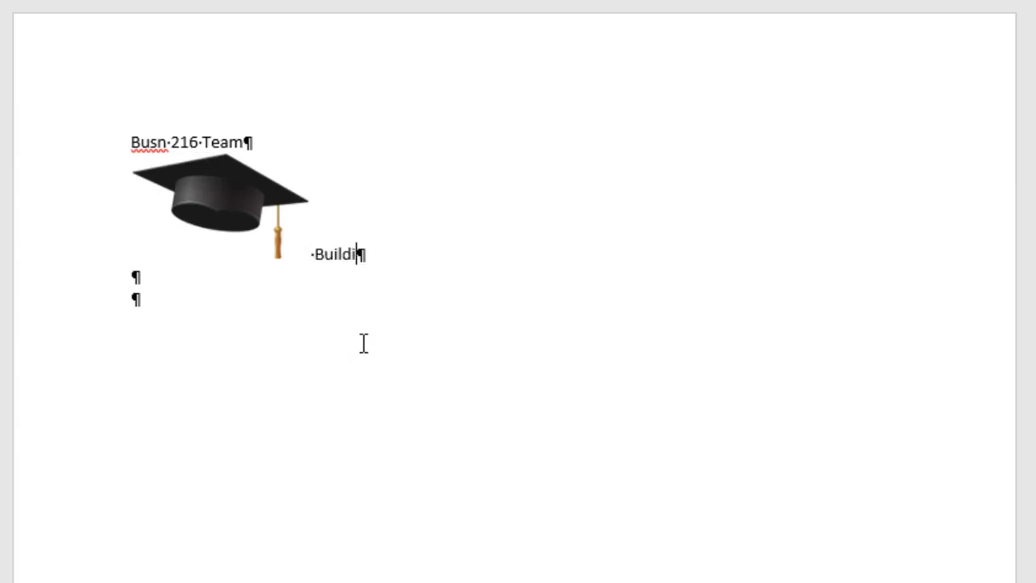
text(ng 29)
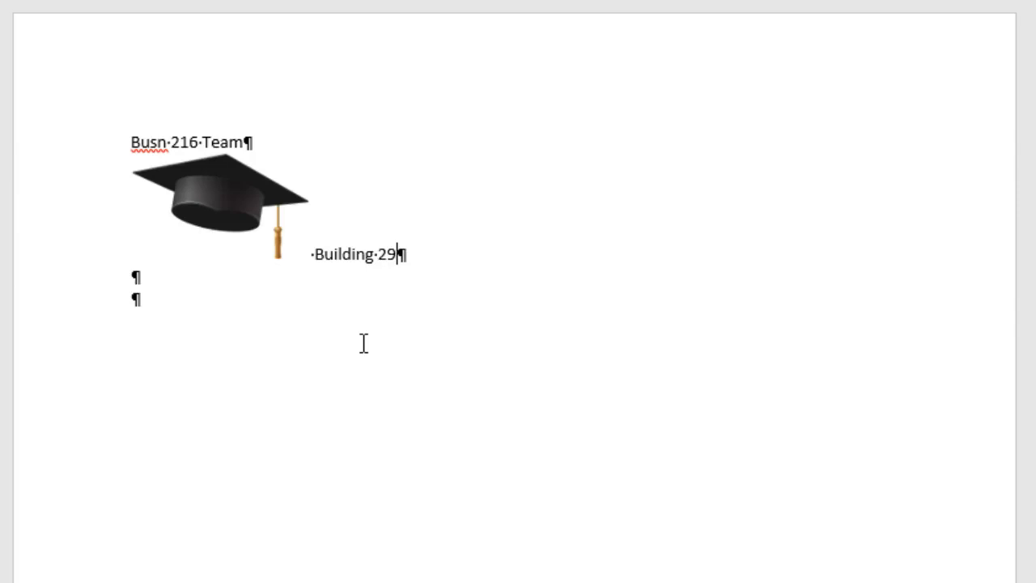
text(, Room )
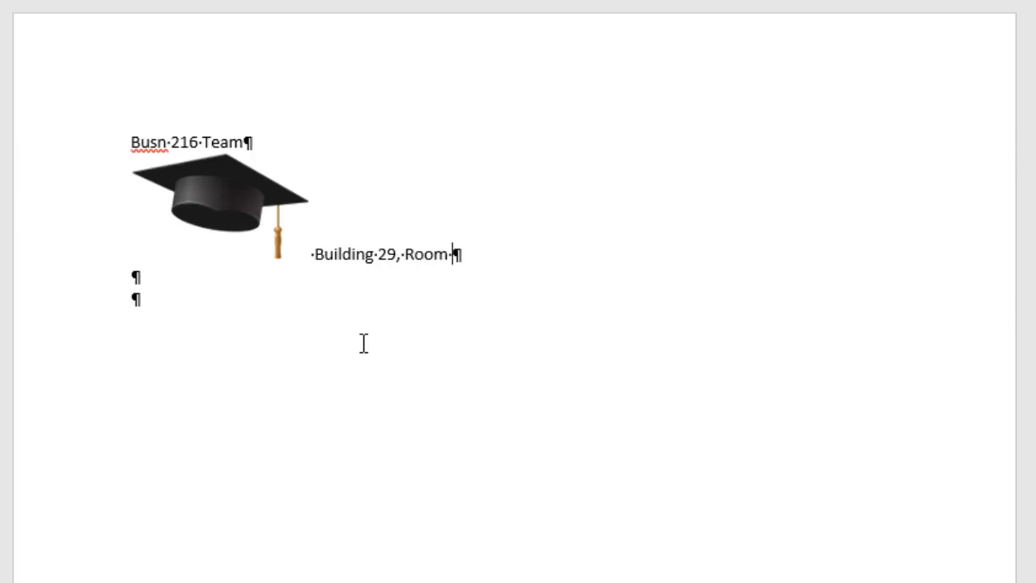
text(308, Fall Quarter 2017)
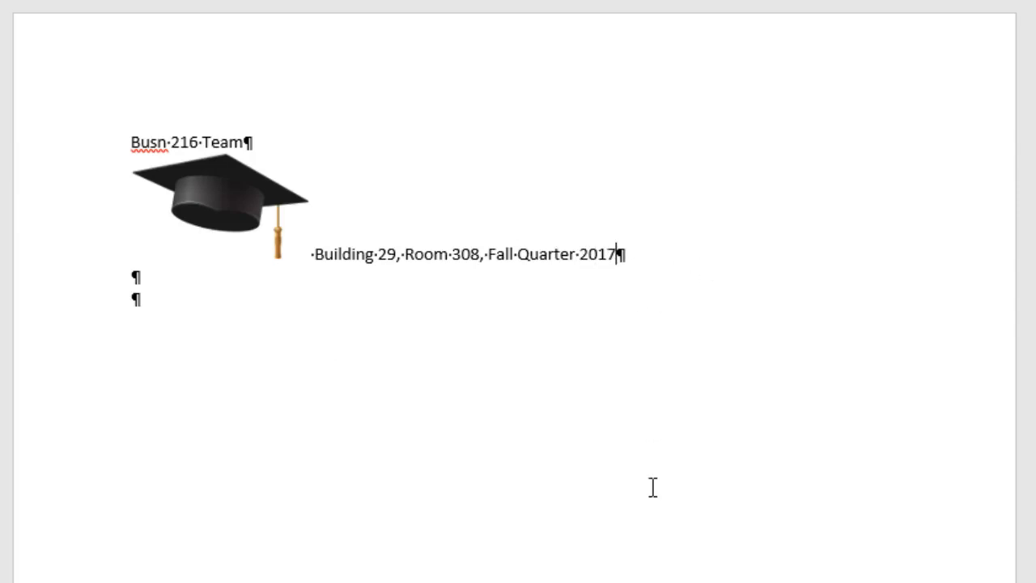
text(, Highline College)
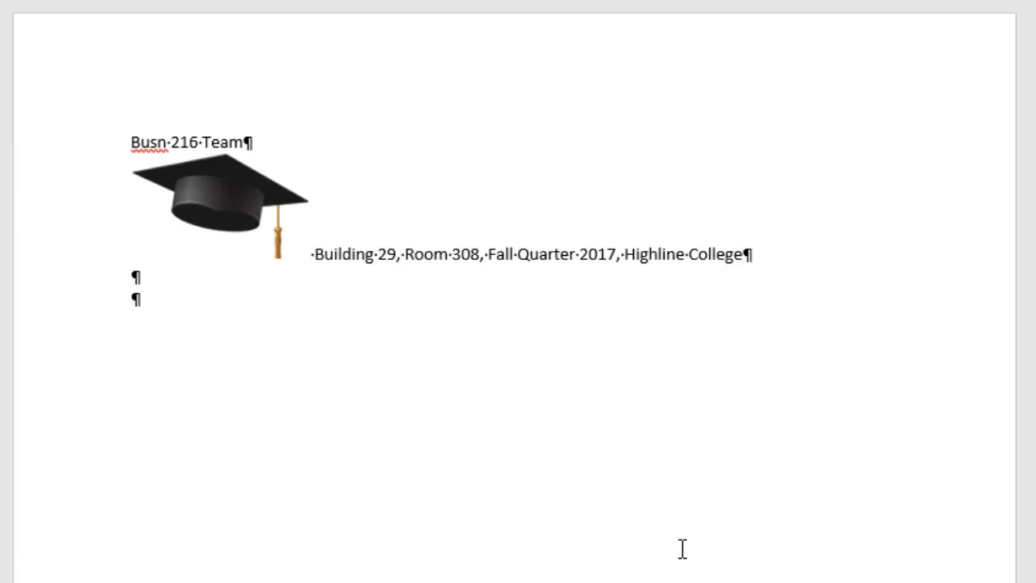
text(, )
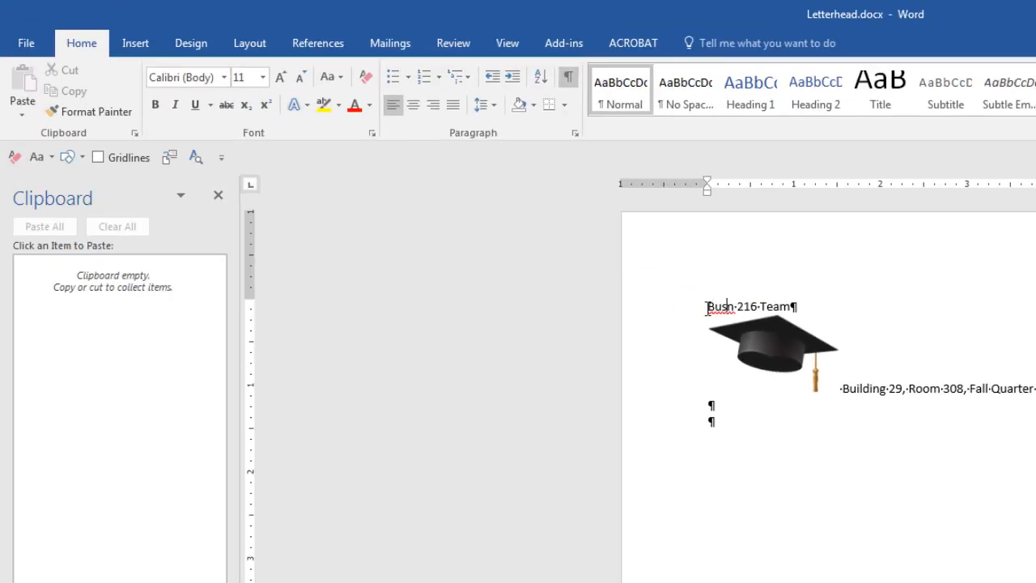
Make the Busn 216 Team title bold and enlarge it to 26 pt.
click(708, 309)
drag(708, 306, 787, 304)
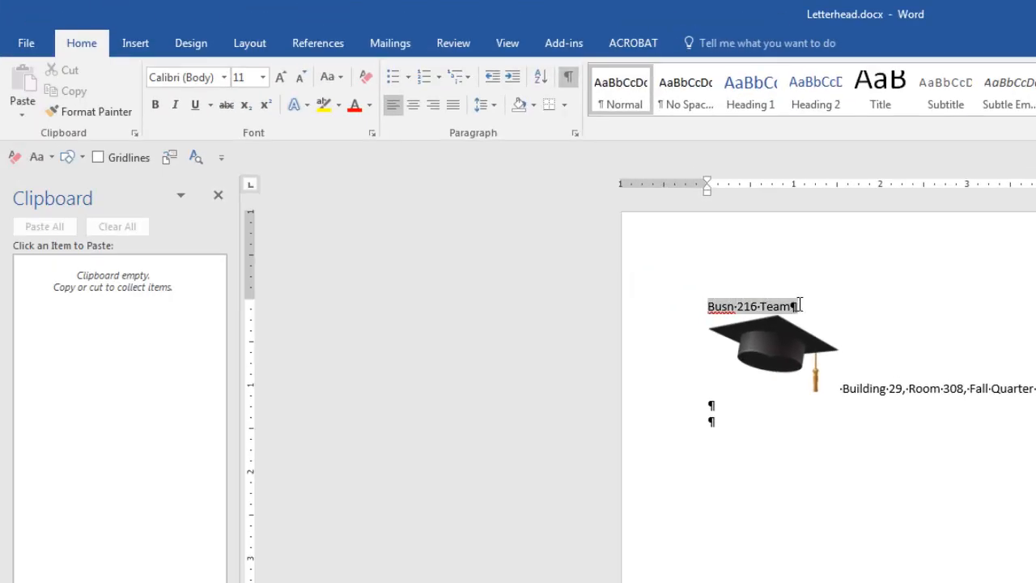
key(ctrl+b)
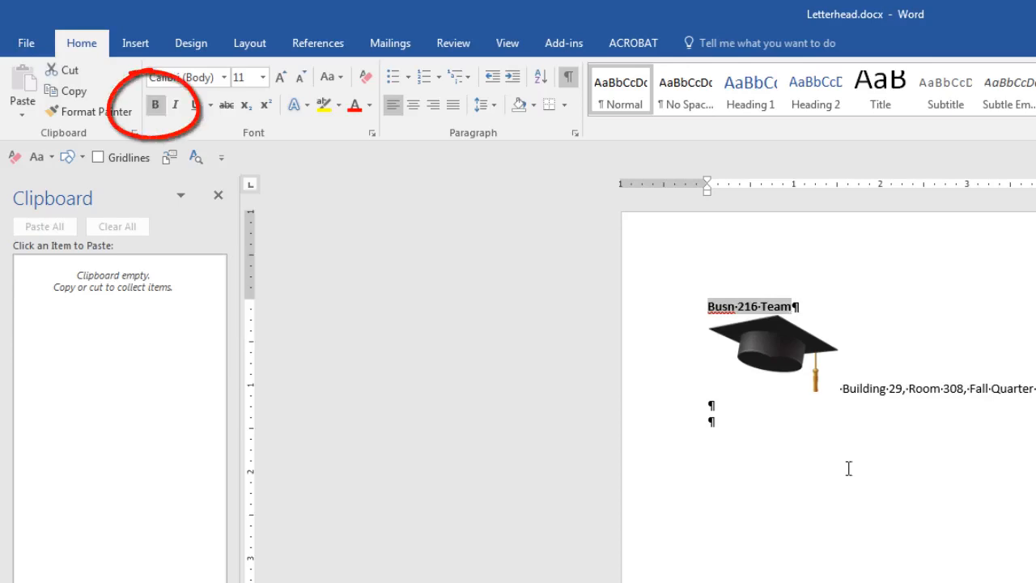
key(ctrl+bracketright)
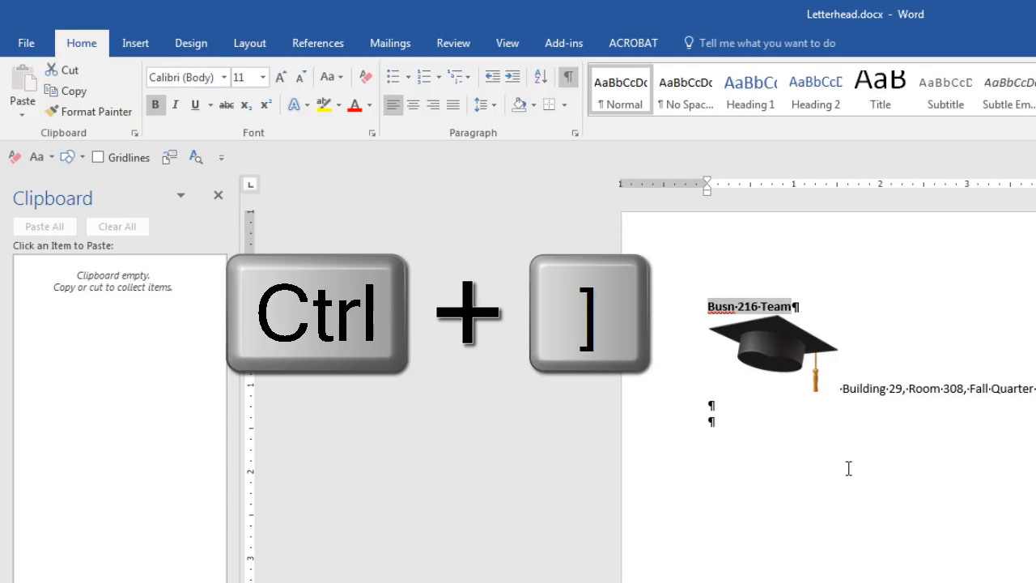
key(ctrl+bracketright)
key(ctrl+bracketright)
key(ctrl+bracketright)
key(ctrl+bracketright)
key(ctrl+bracketright)
key(ctrl+bracketright)
key(ctrl+bracketright)
key(ctrl+bracketright)
key(ctrl+bracketright)
key(ctrl+bracketright)
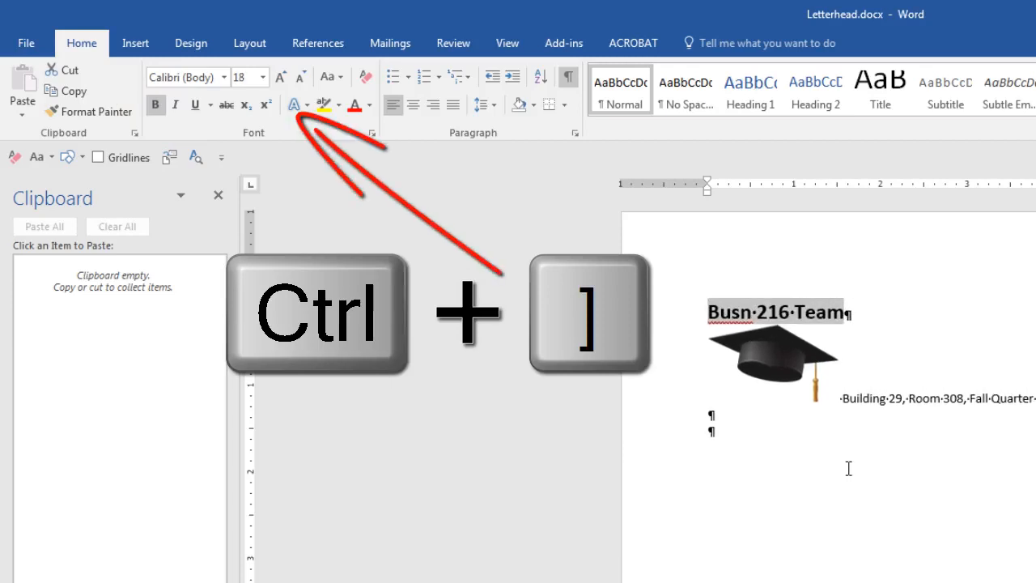
key(ctrl+bracketright)
key(ctrl+bracketright)
key(ctrl+bracketright)
key(ctrl+bracketright)
key(ctrl+bracketright)
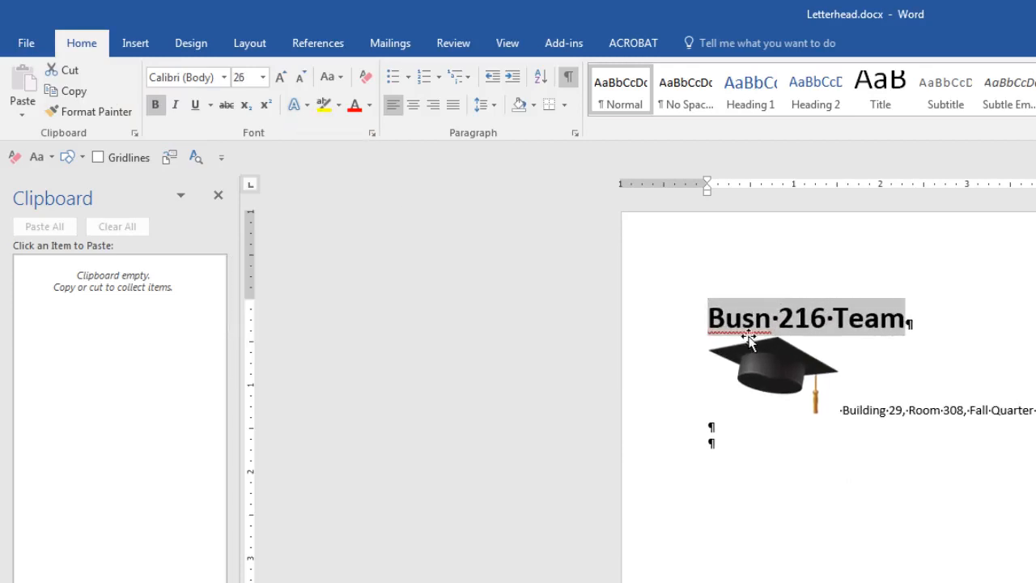
Ignore All spelling flags on the word Busn.
click(742, 320)
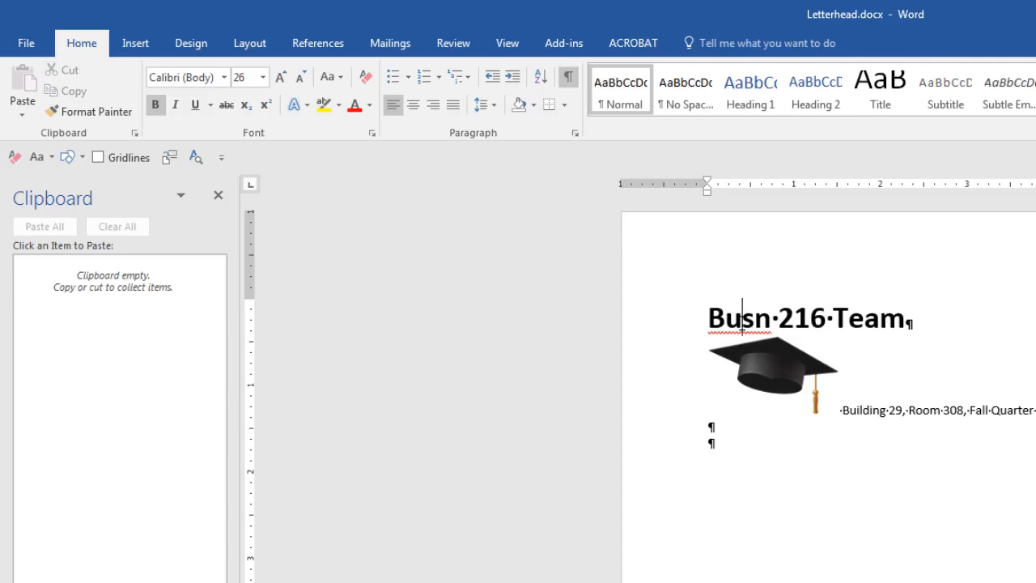
right_click(743, 319)
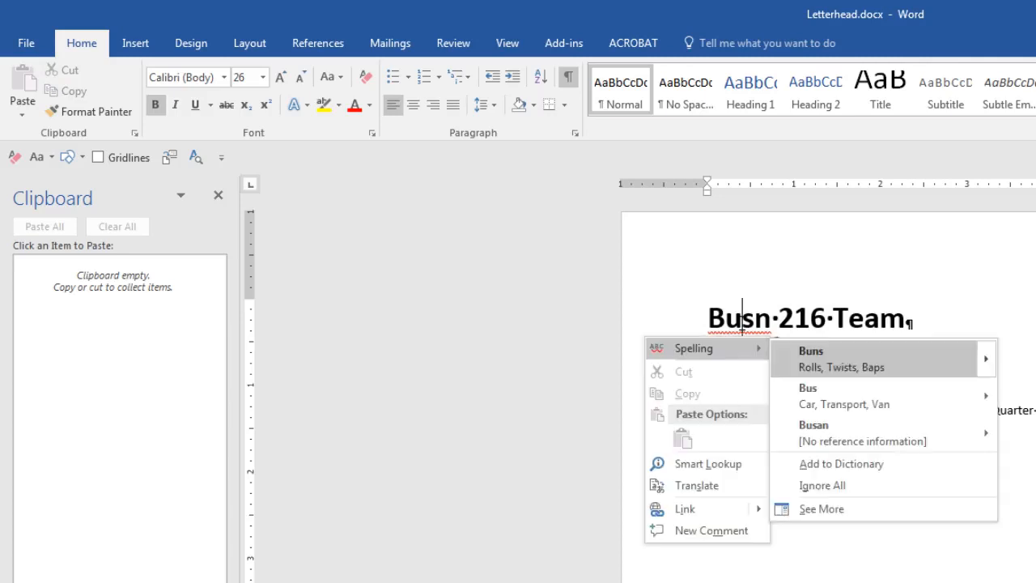
click(821, 486)
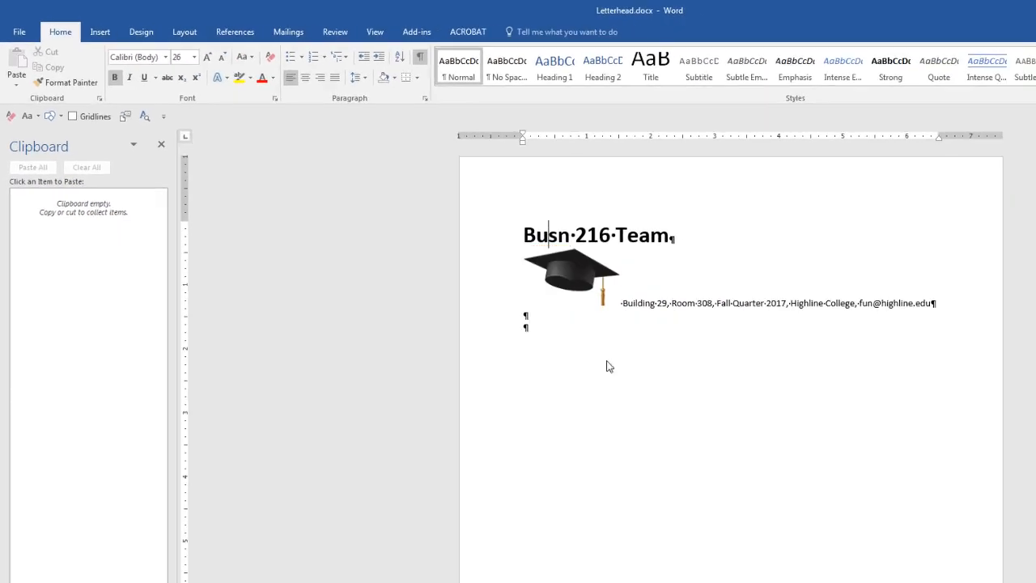
Add a bottom rule under the cap-and-address line.
click(478, 241)
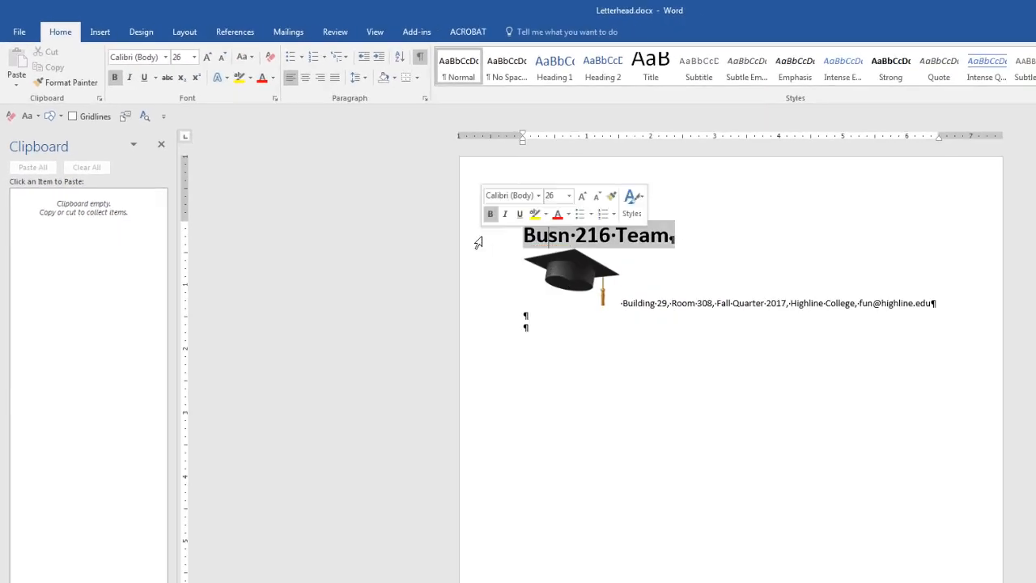
click(570, 278)
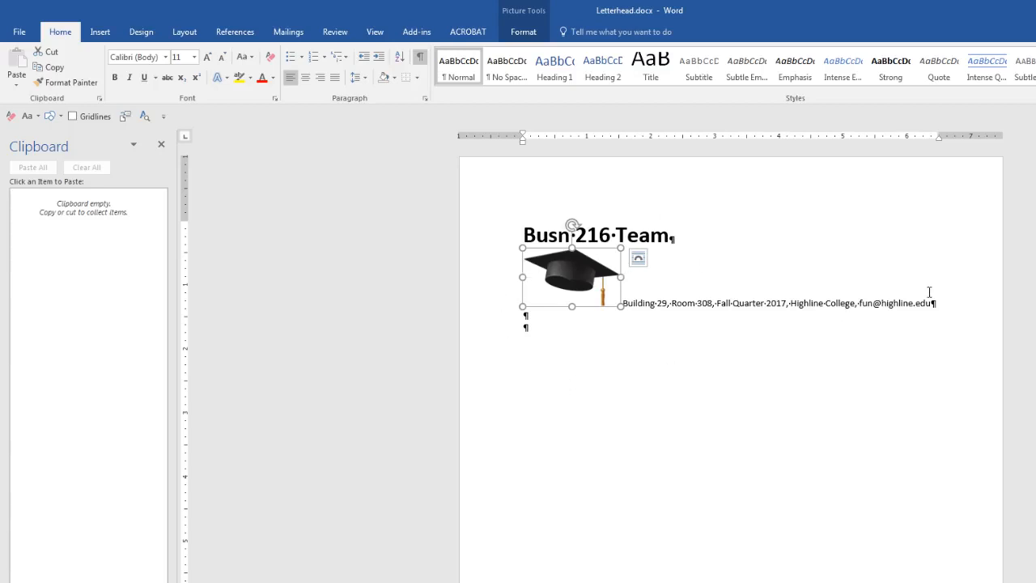
drag(951, 302, 579, 270)
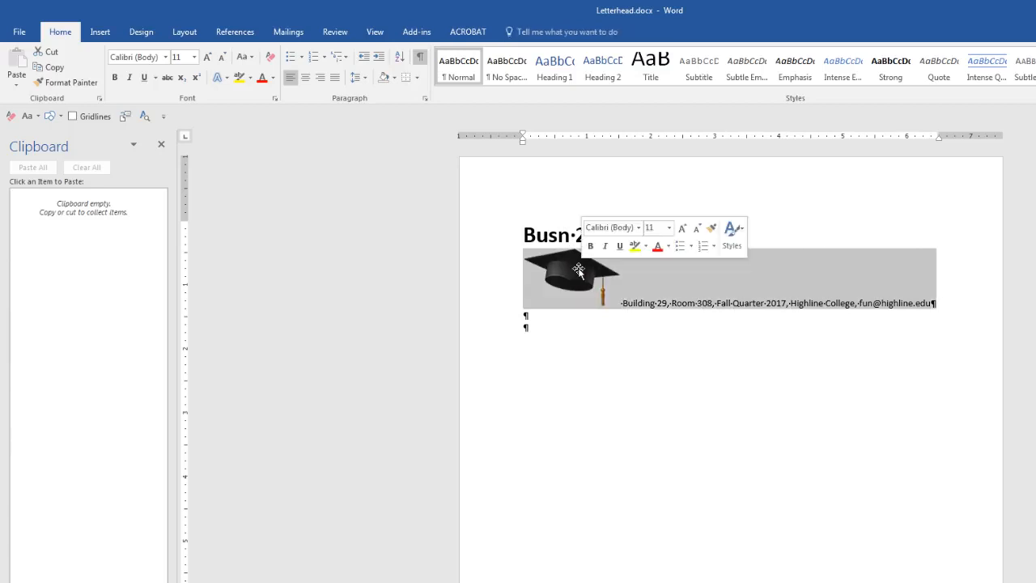
click(145, 78)
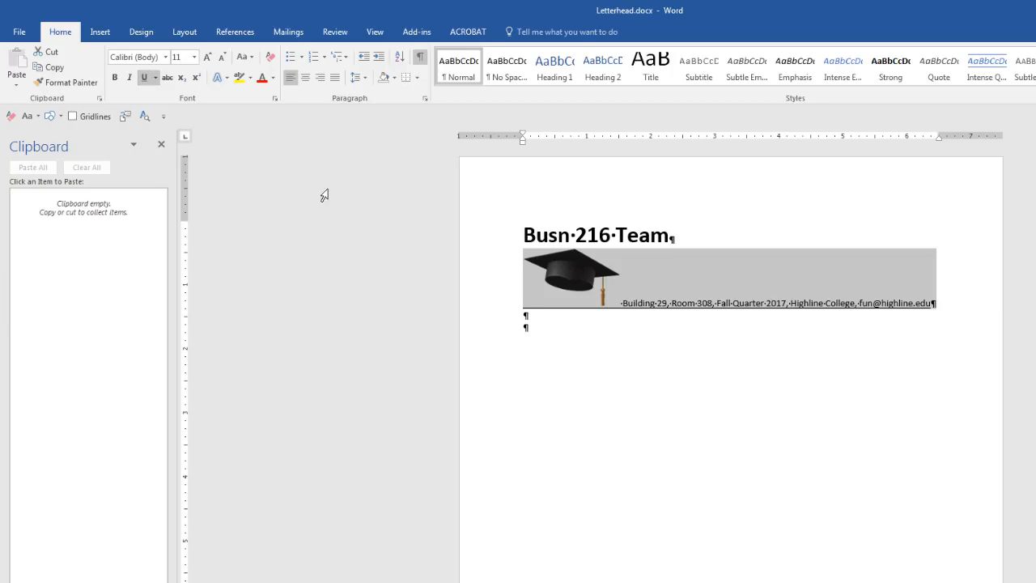
click(674, 302)
Delete 'Room 308' from the address line, then undo twice to restore it.
drag(672, 303, 716, 305)
key(Delete)
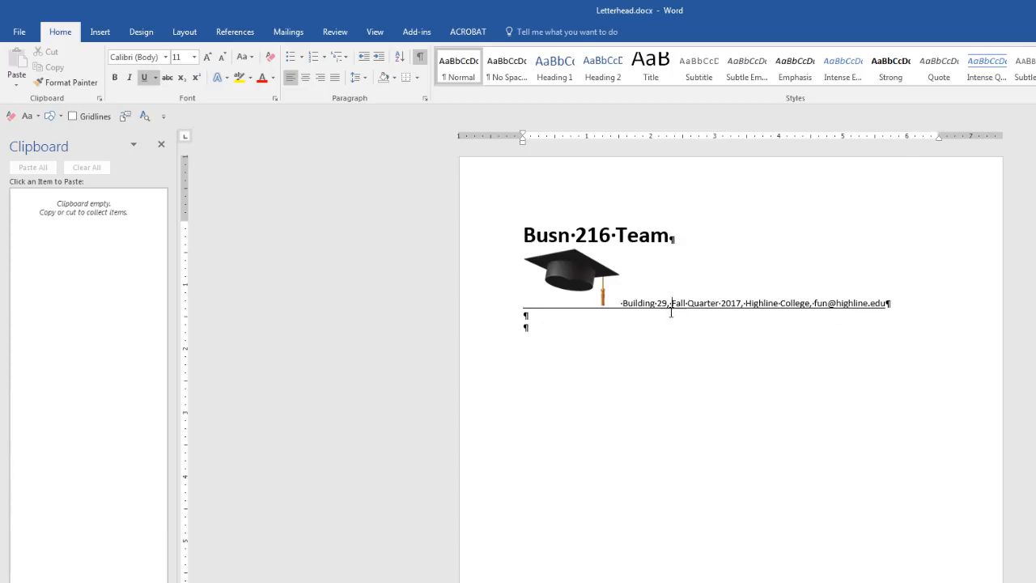
key(ctrl+z)
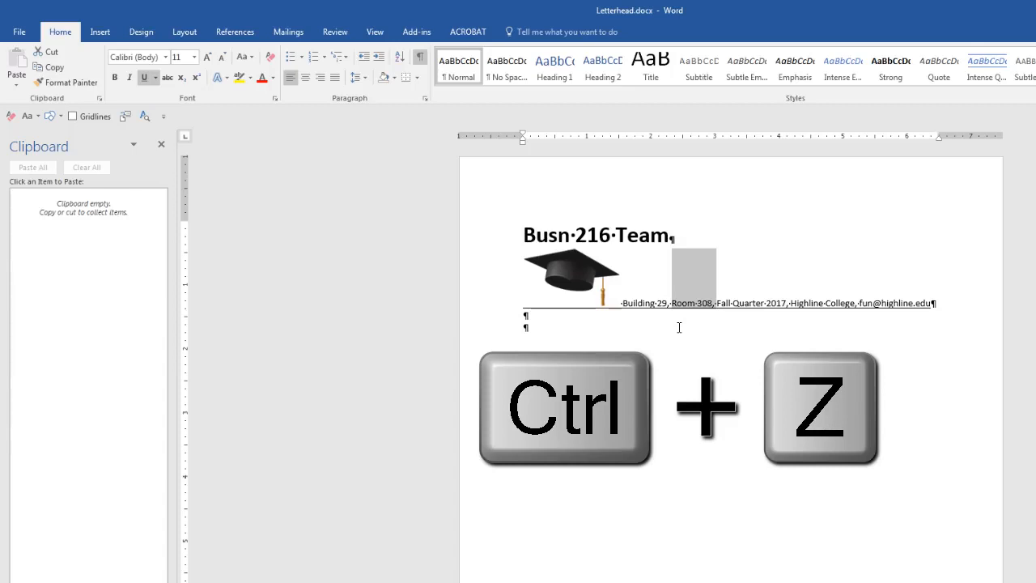
key(ctrl+z)
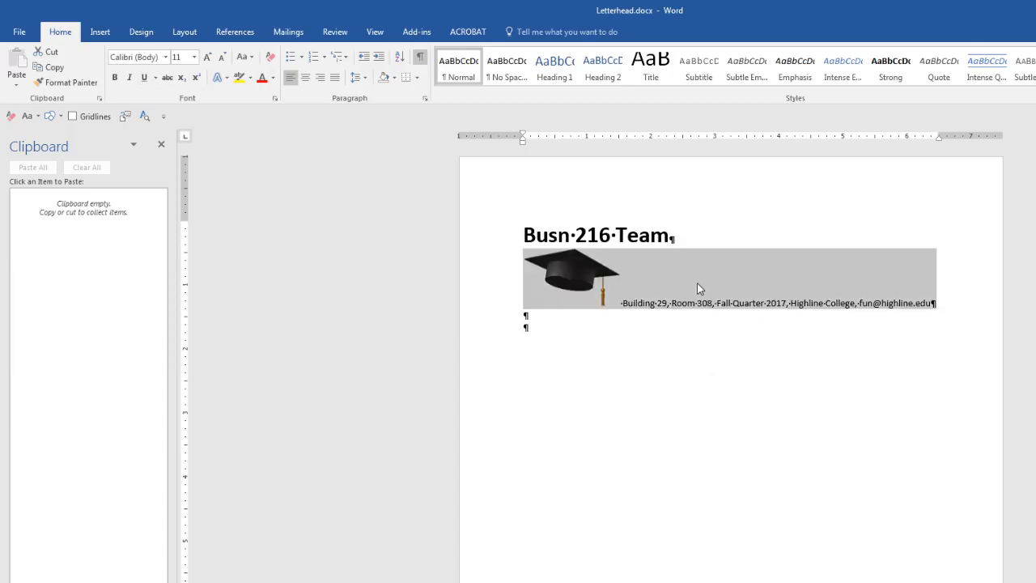
click(101, 33)
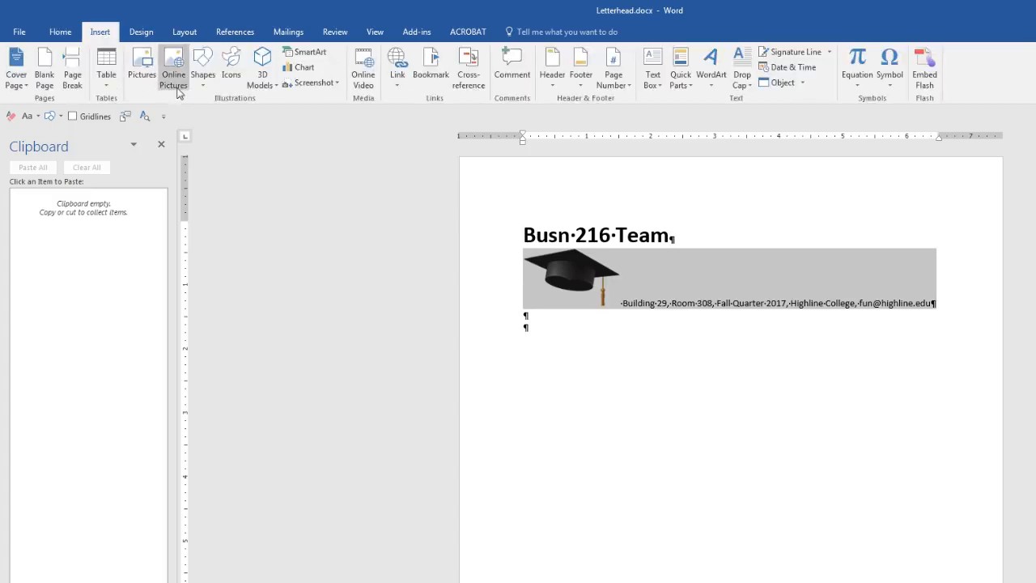
click(203, 81)
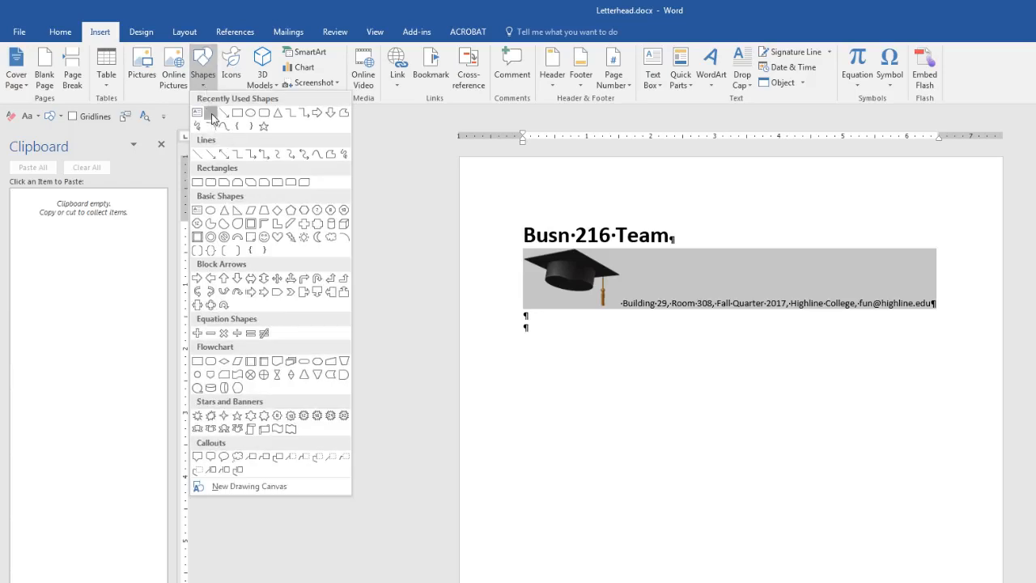
click(212, 118)
mouse_move(527, 316)
mouse_down()
mouse_move(787, 324)
mouse_move(972, 311)
mouse_up()
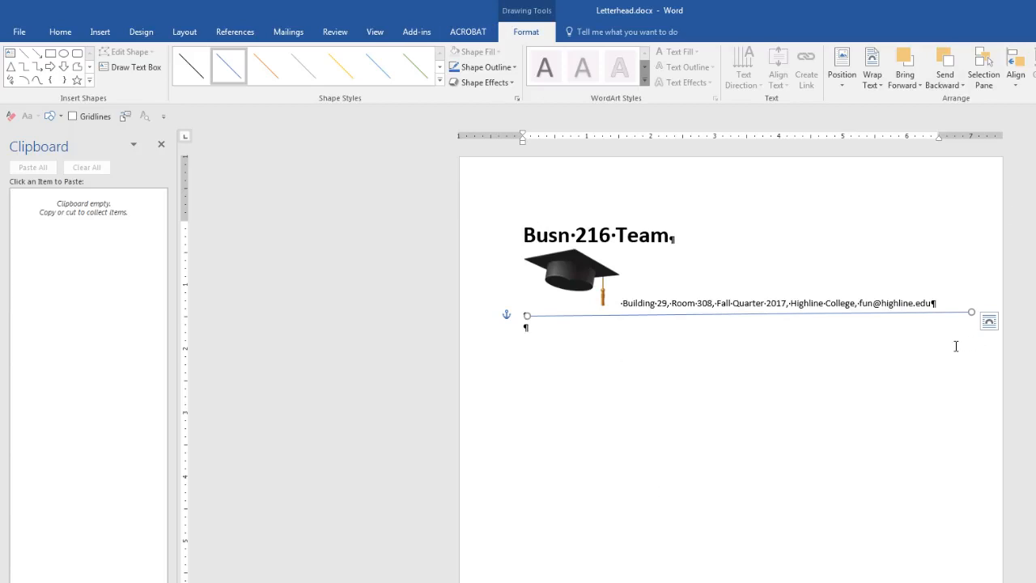
key(ctrl+z)
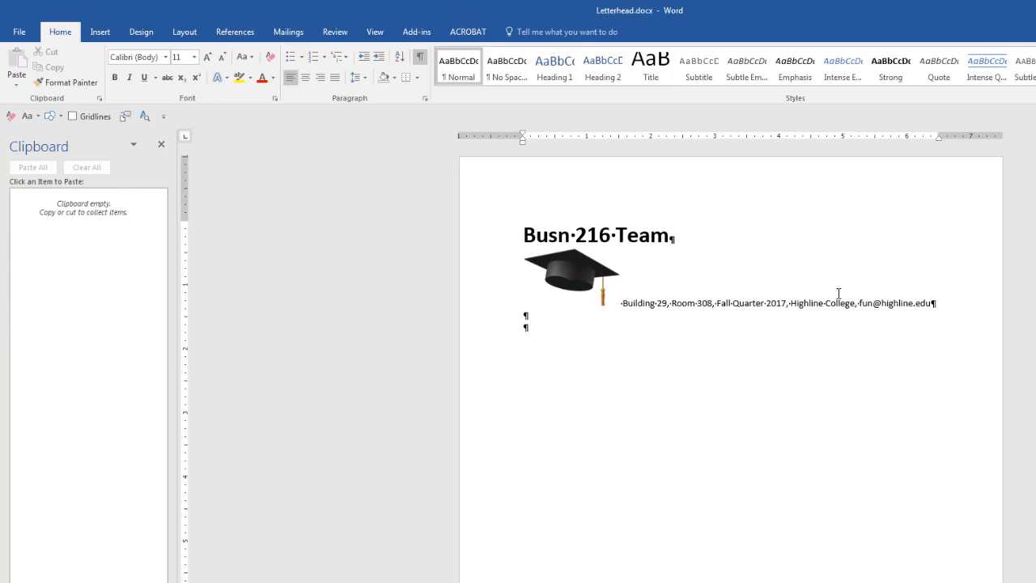
Add a Bottom Border beneath the graduation-cap and address line of the letterhead.
click(735, 304)
click(418, 77)
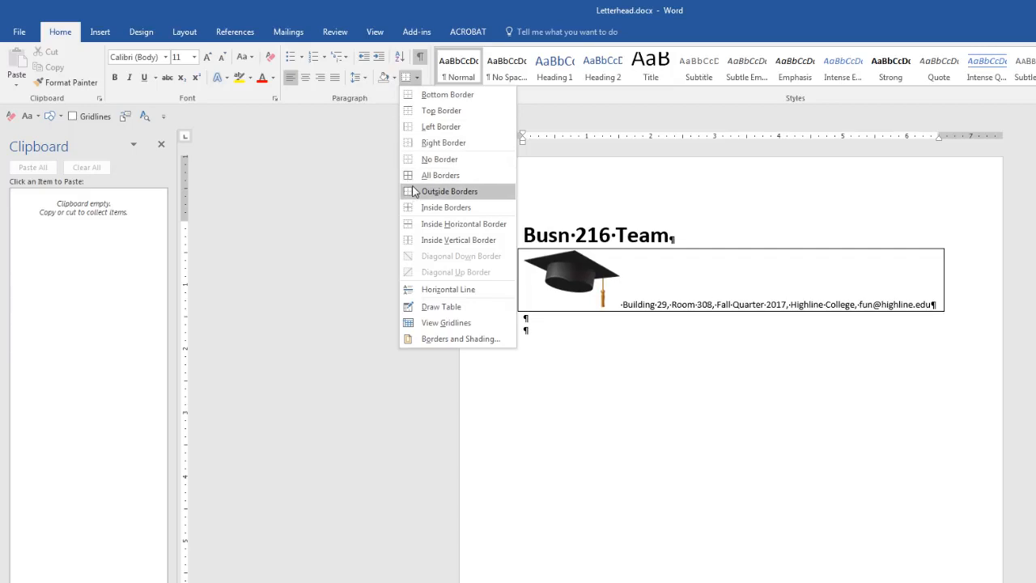
click(409, 97)
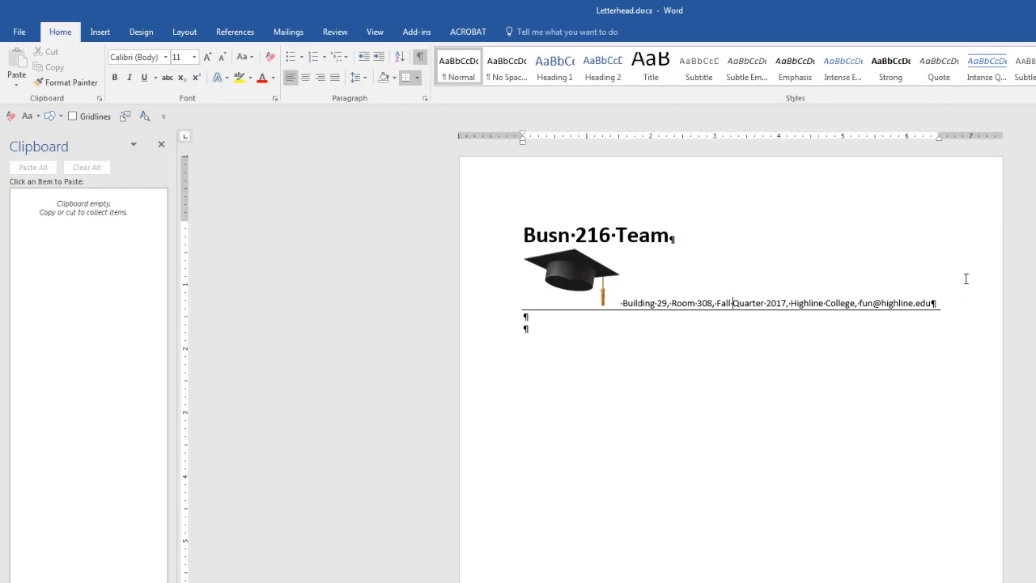
In Page Setup (Alt P S P), enter .5 inch for the top, bottom, left and right margins.
click(186, 32)
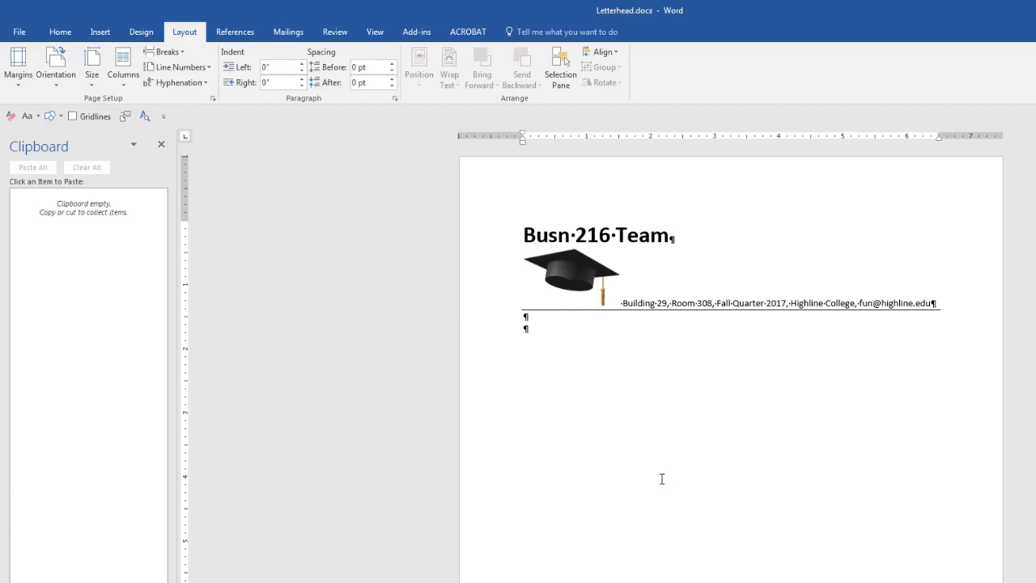
key(alt)
key(p)
key(s)
key(p)
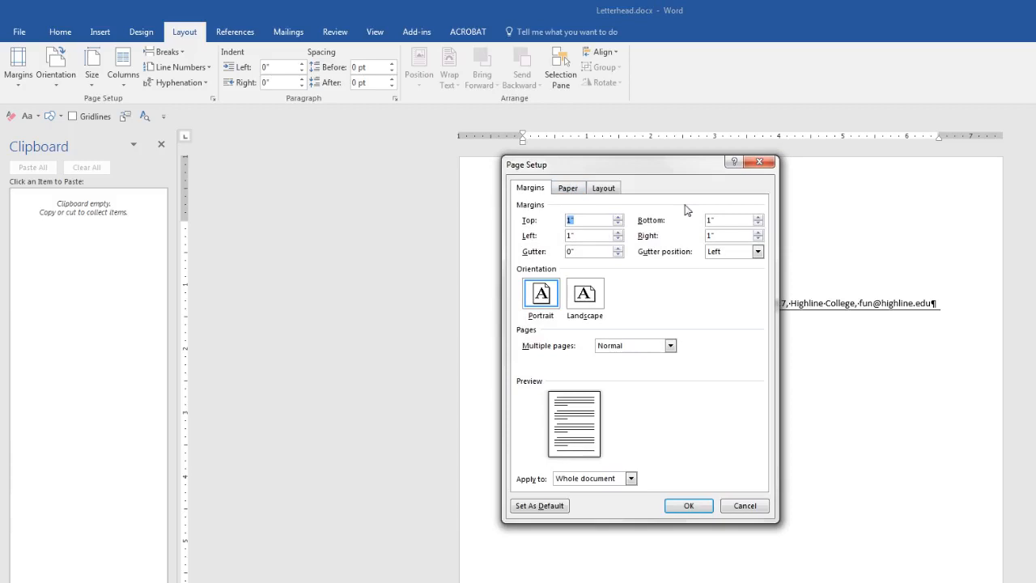
text(.5)
key(Tab)
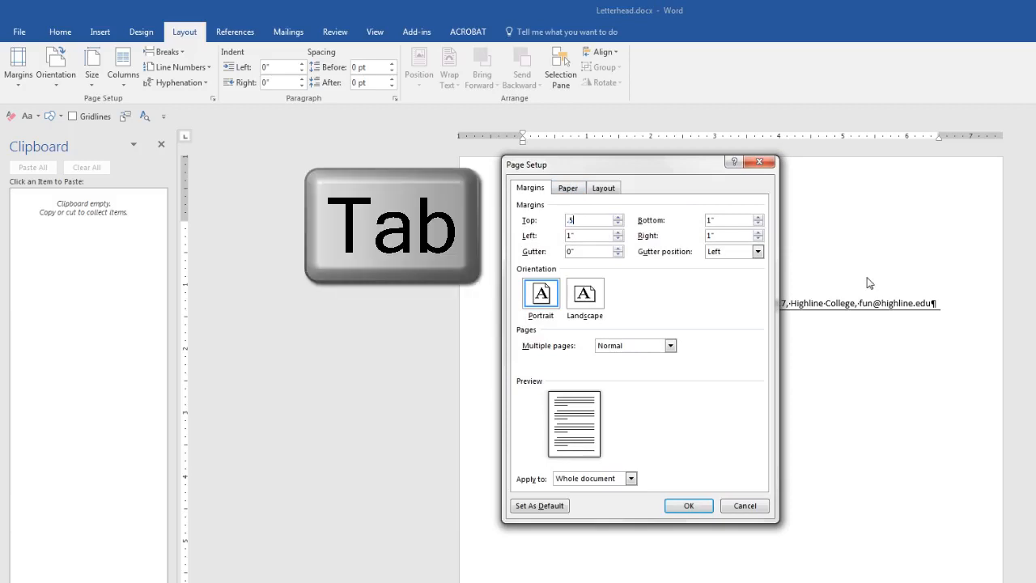
text(.5)
key(Tab)
text(.5)
key(Tab)
text(.5)
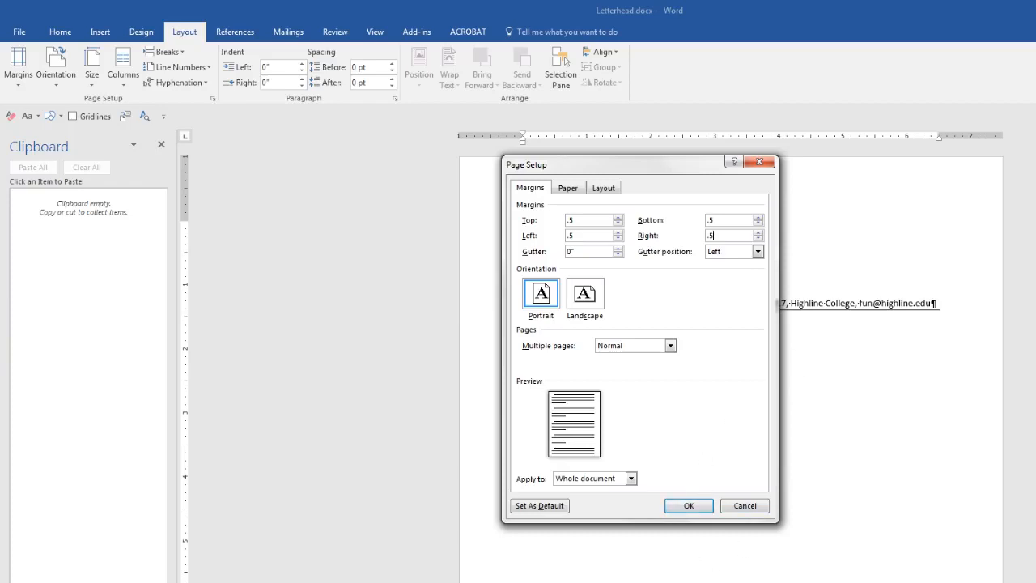
key(Return)
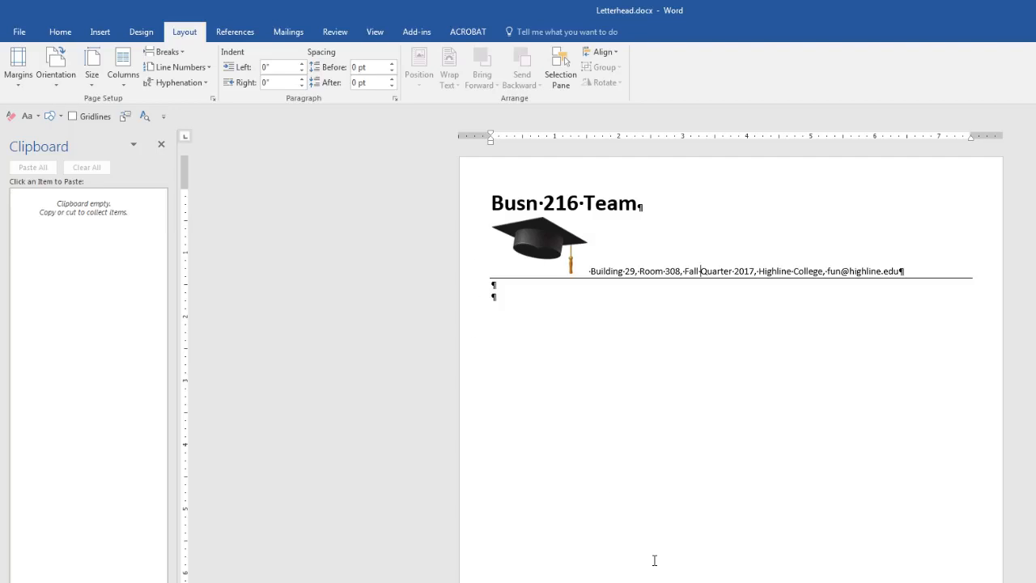
Undo the half-inch margin change, save Letterhead.docx, and close Word.
key(ctrl+z)
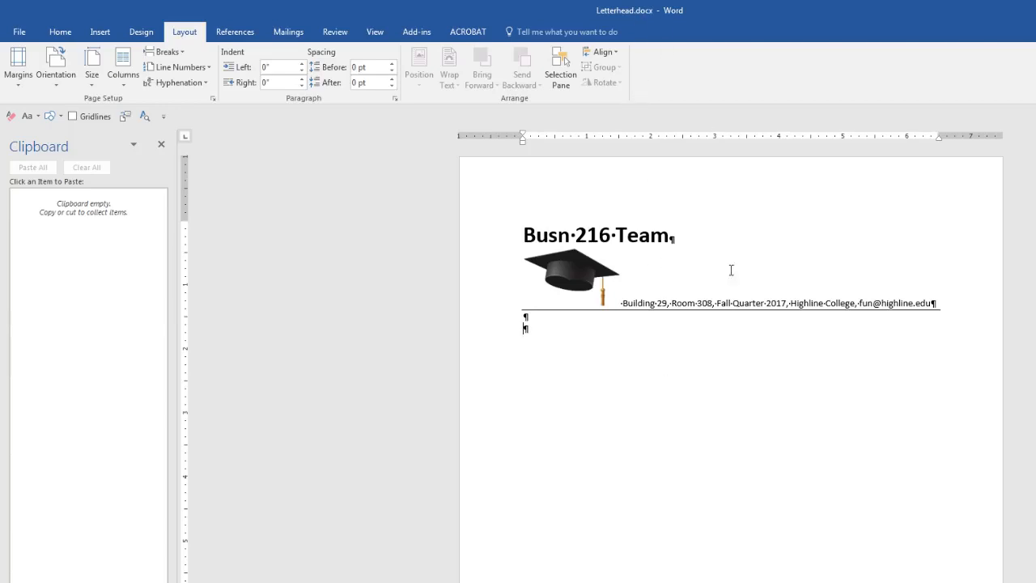
key(ctrl+s)
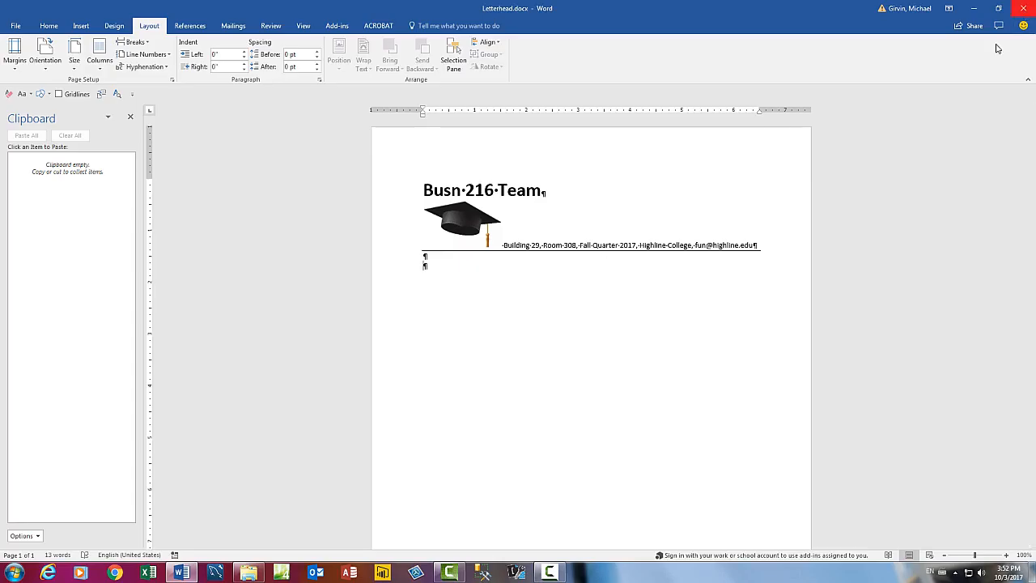
key(alt+F4)
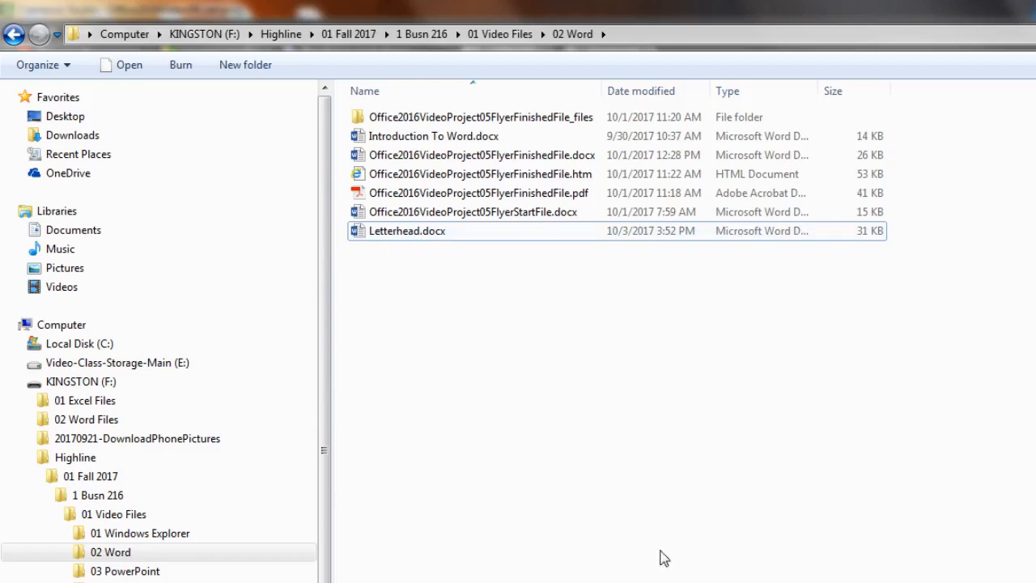
Reopen Letterhead.docx in Word from the 02 Word folder.
double_click(402, 233)
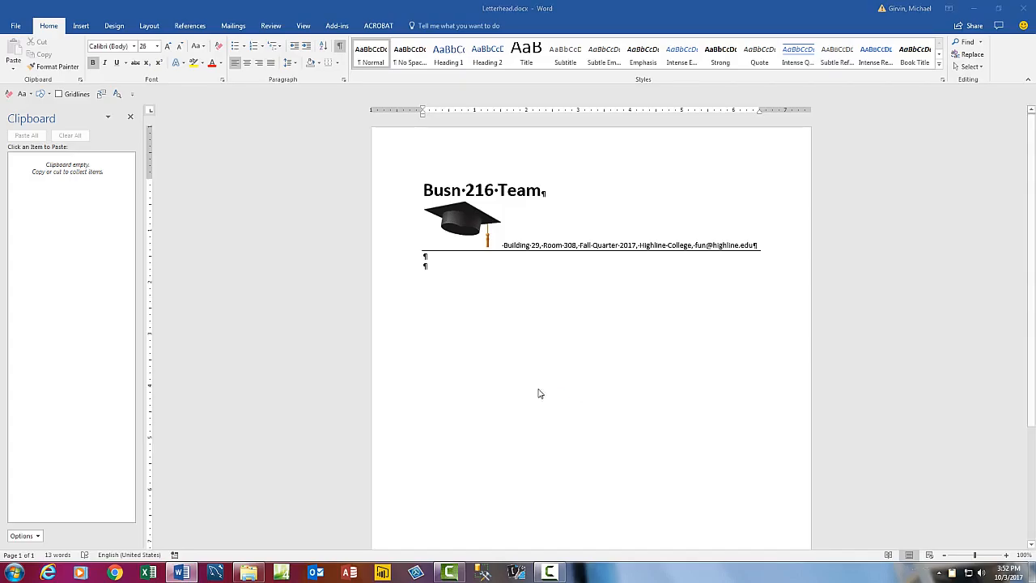
key(F12)
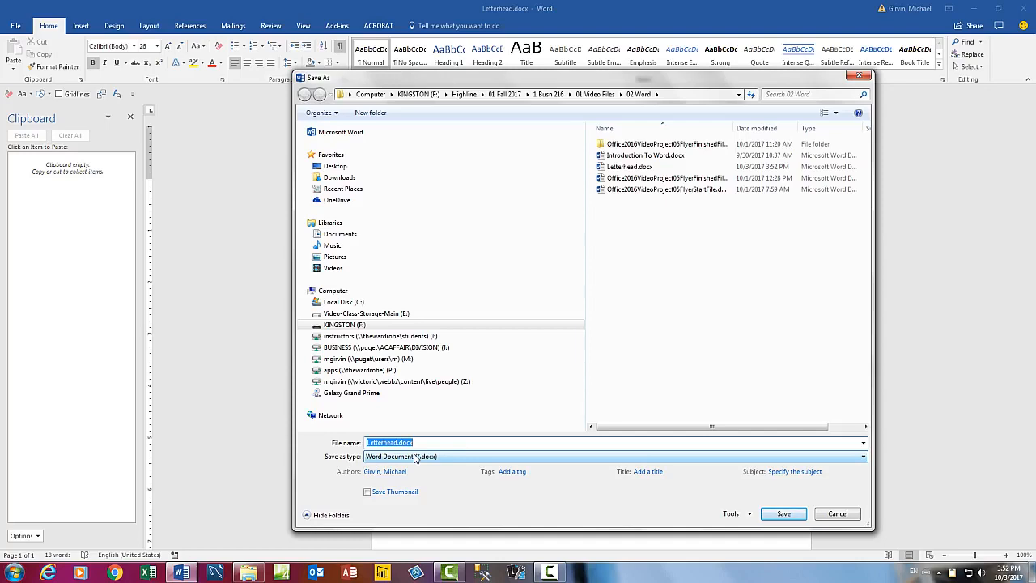
key(Return)
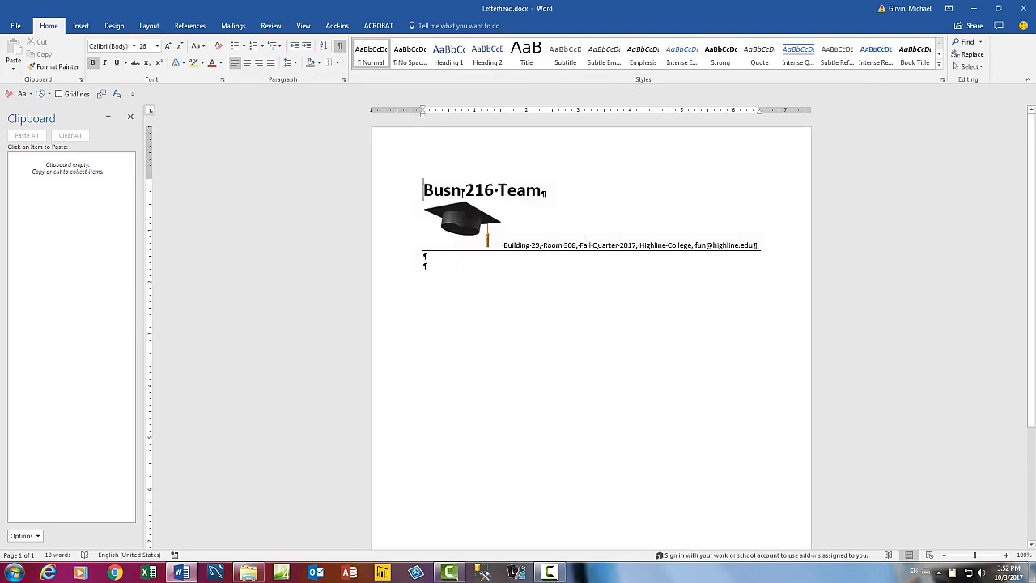
click(440, 275)
key(Return)
text(qwegqduwqdyg)
key(ctrl+z)
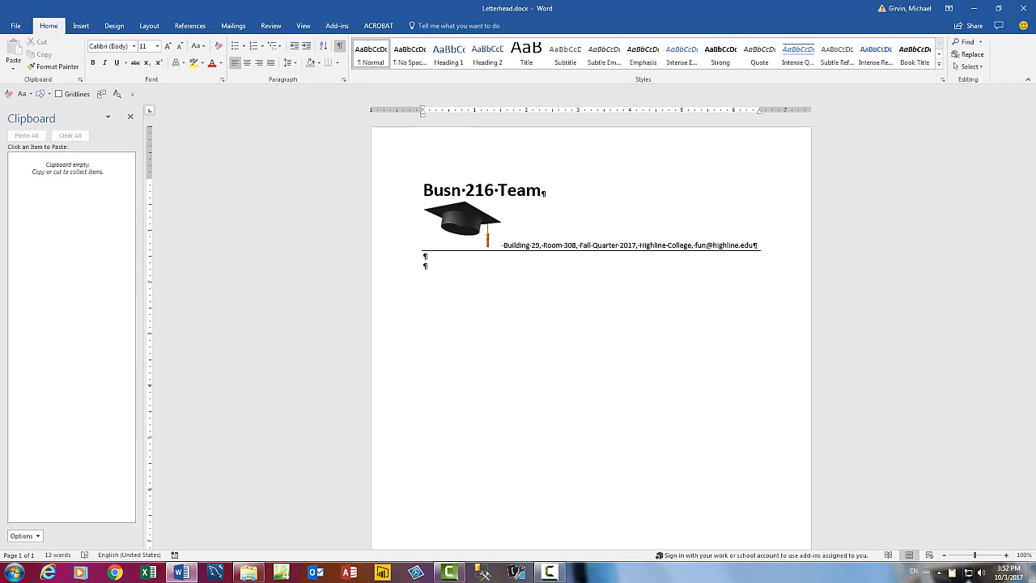
mouse_move(995, 571)
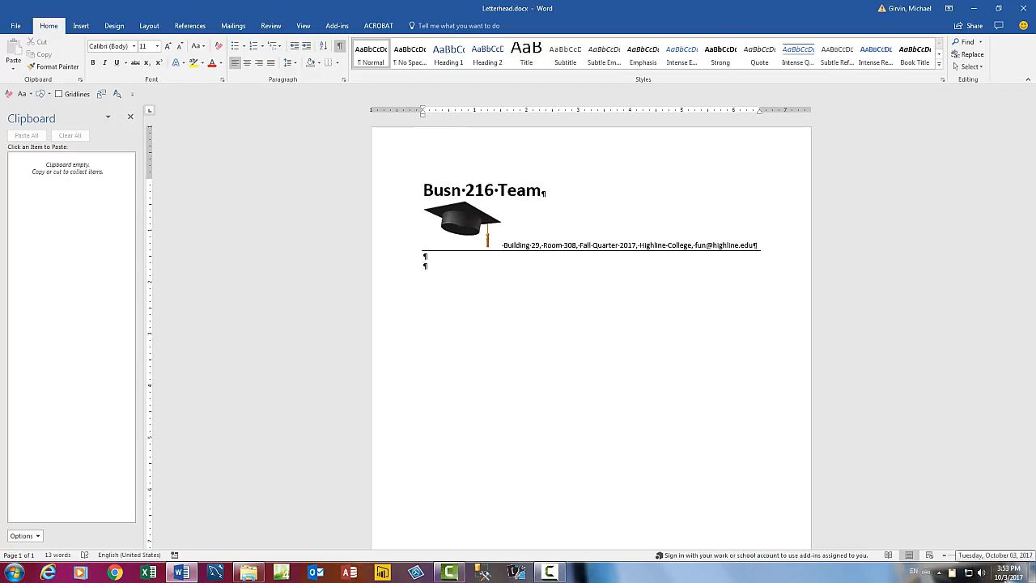
Save the letterhead as Word Template Letterhead.dotx in KINGSTON (F:) > Highline > ... > 02 Word.
key(F12)
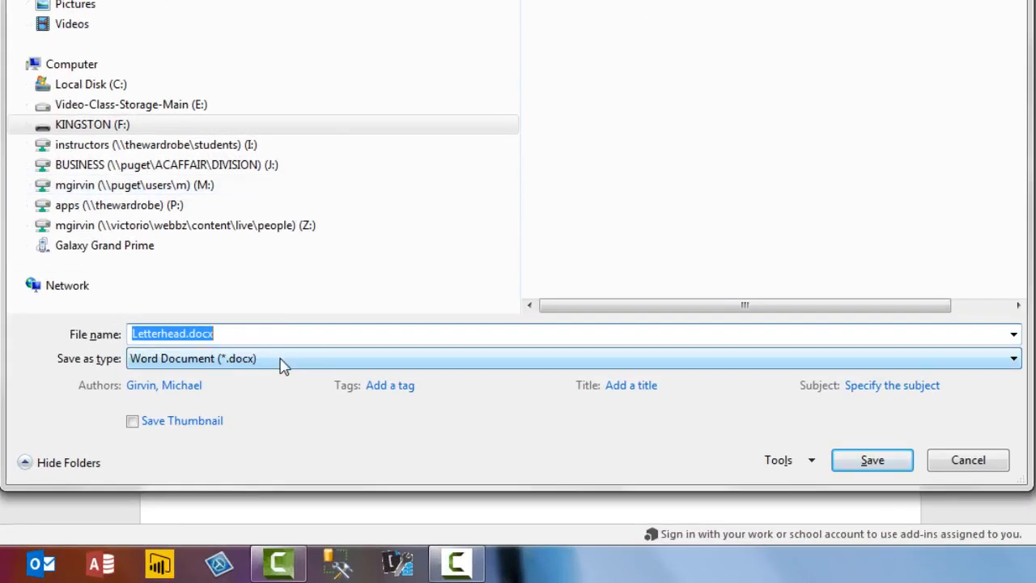
click(281, 362)
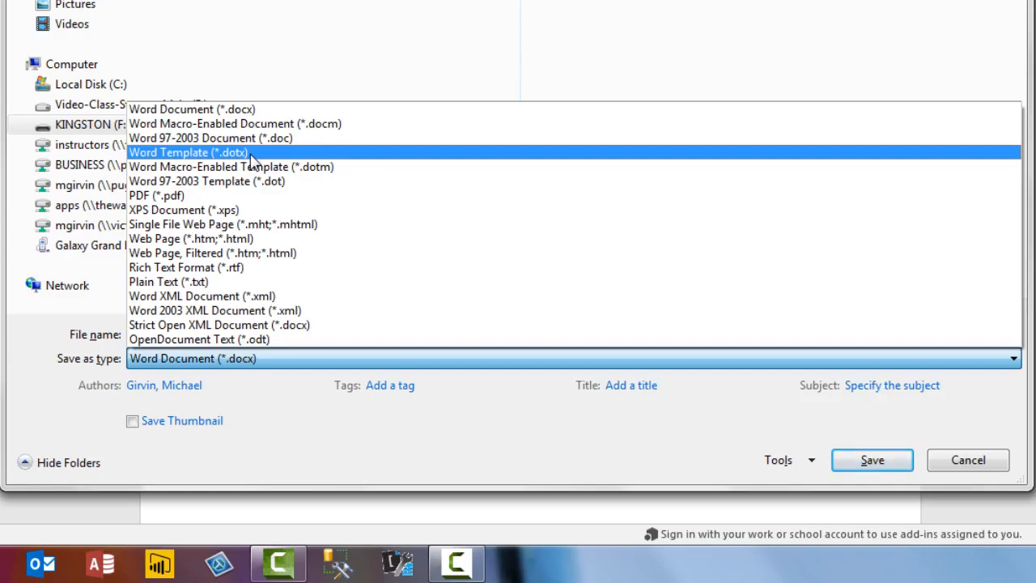
click(251, 155)
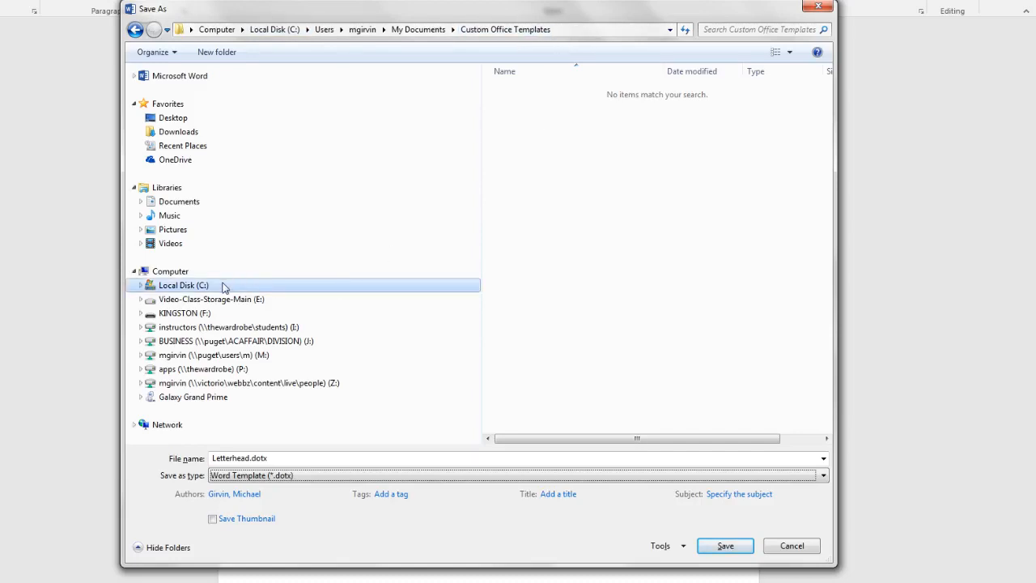
click(140, 313)
click(147, 370)
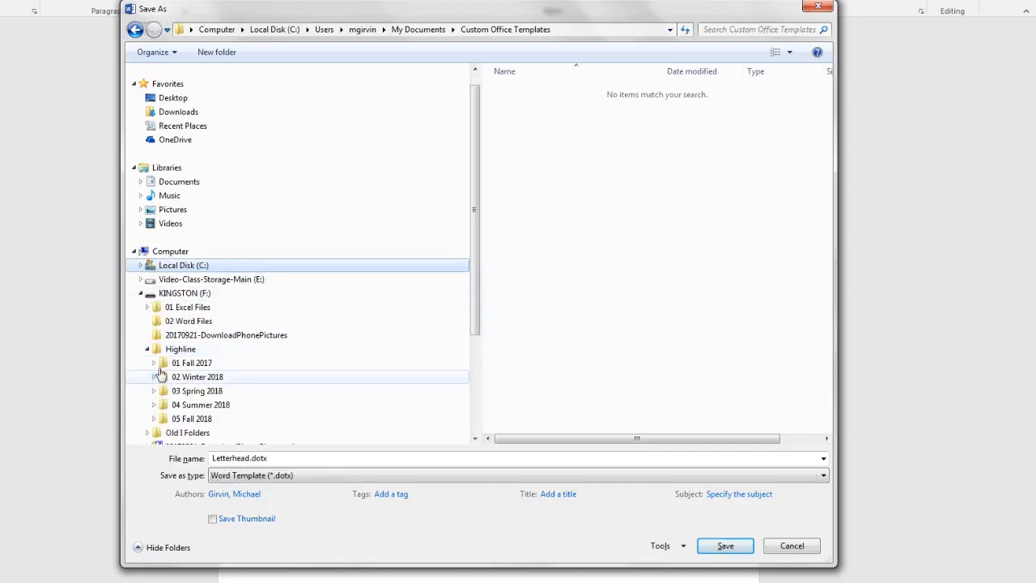
click(154, 363)
click(160, 376)
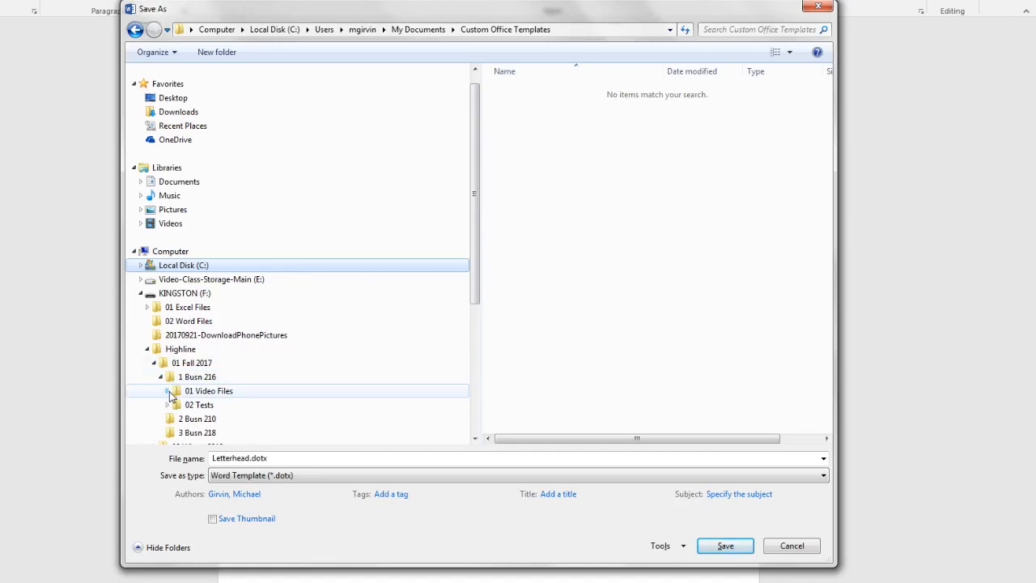
click(168, 391)
click(209, 380)
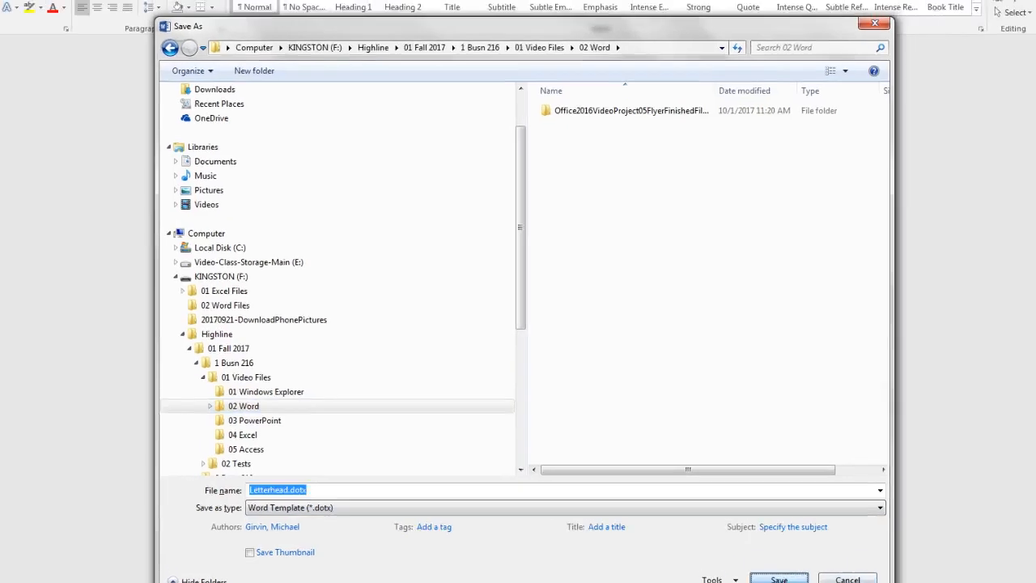
click(779, 579)
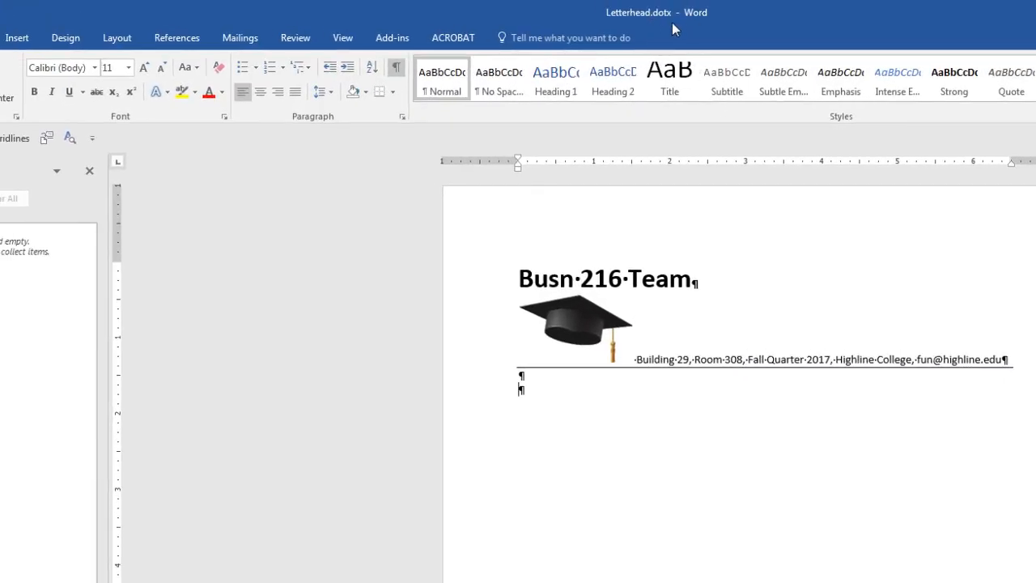
Close the template in Word and start a new Document1 from Letterhead.dotx in Explorer.
key(alt+F4)
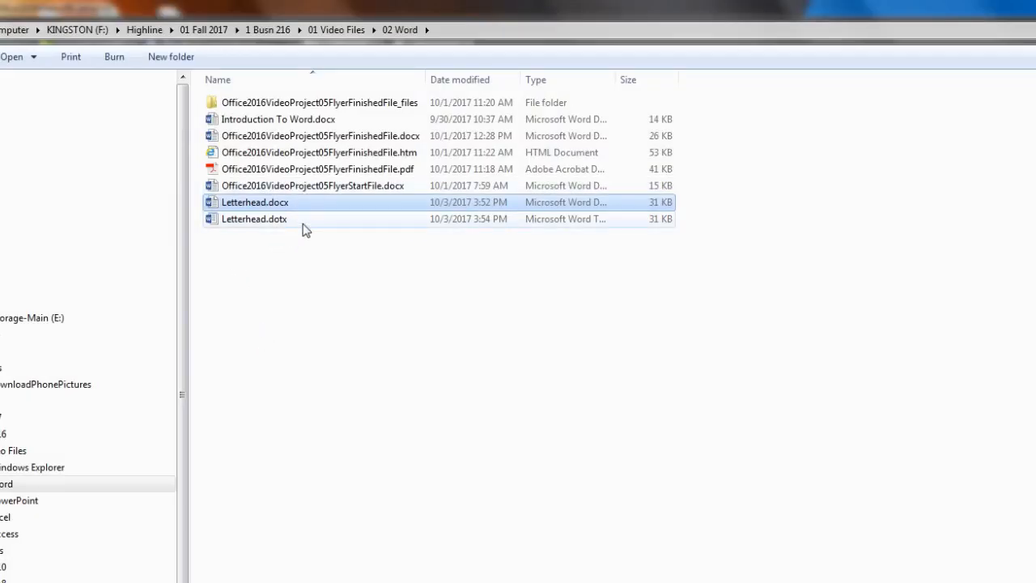
click(235, 224)
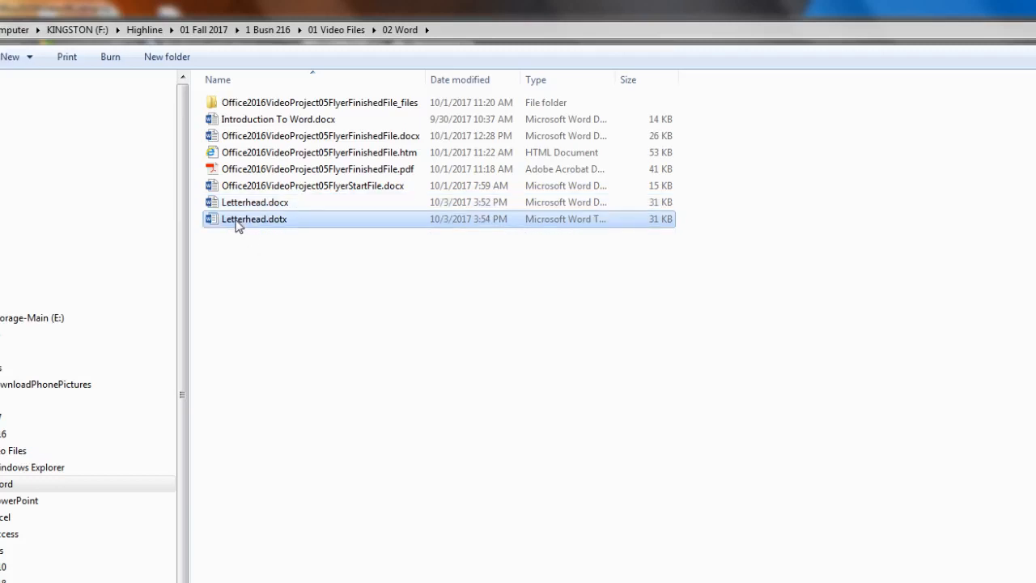
double_click(235, 224)
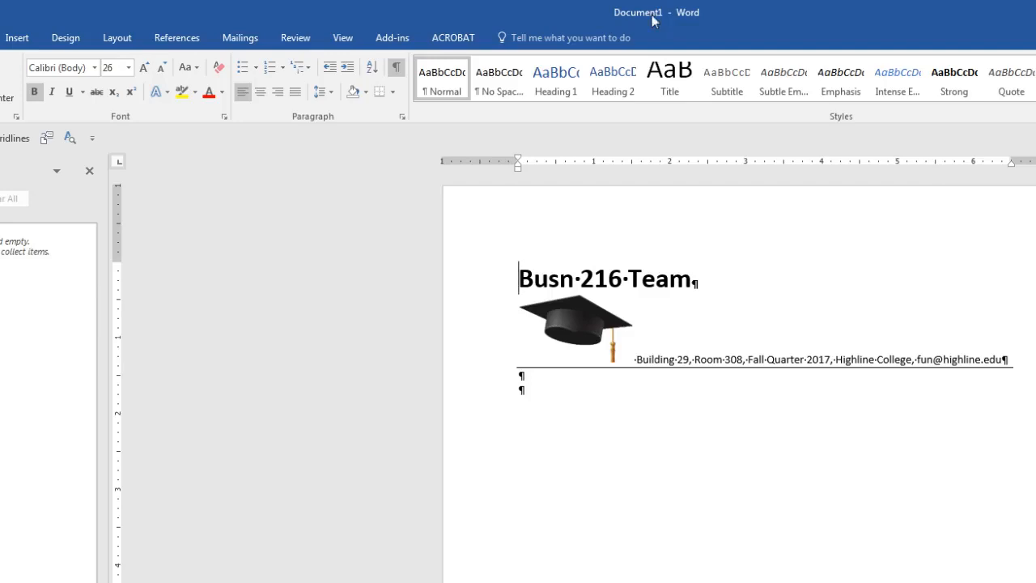
Save the new document as 'Letter To Jack' in KINGSTON (F:) > Highline > ... > 01 Video Files > 02 Word.
key(F12)
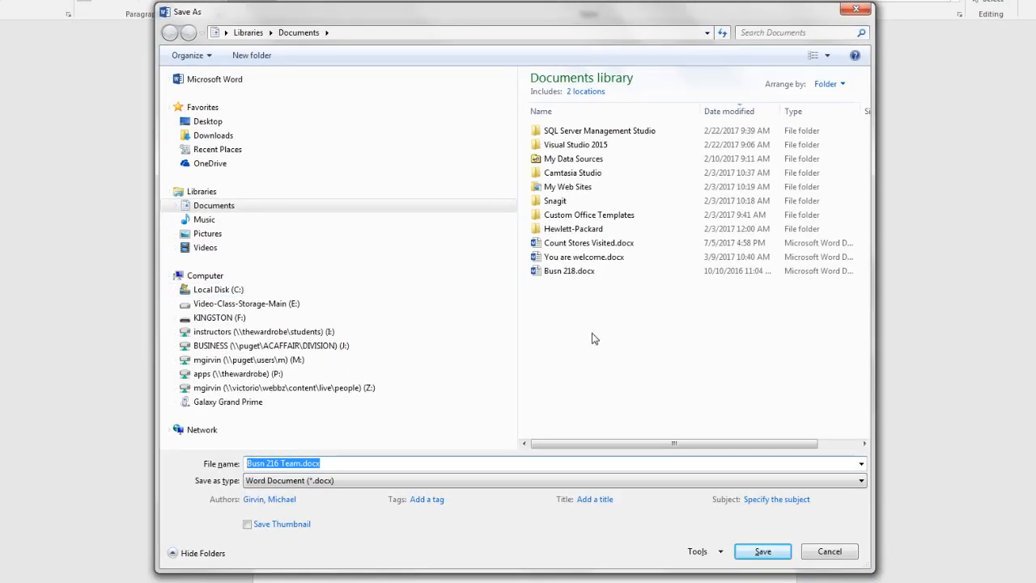
text(Letter To Jack)
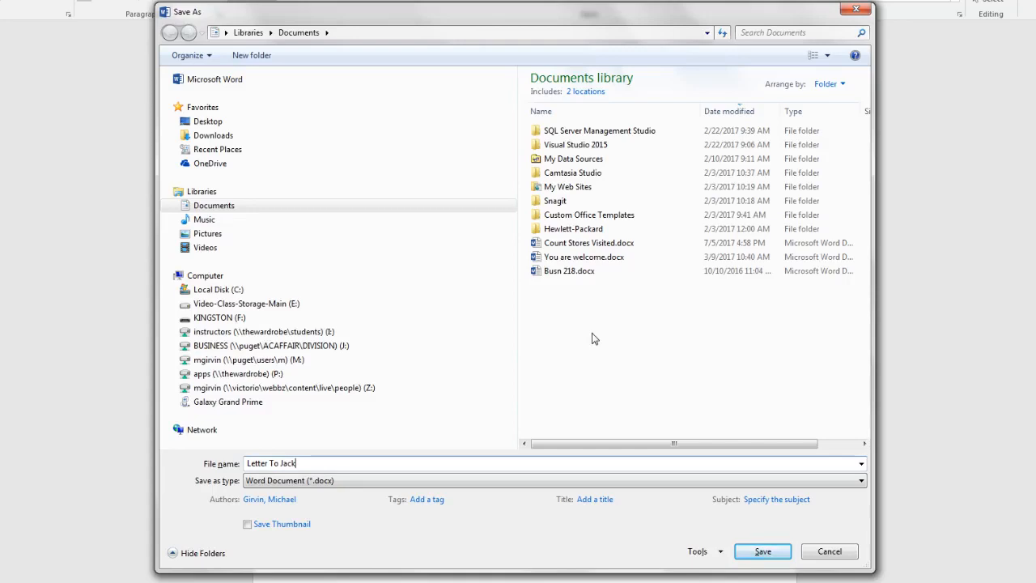
click(176, 318)
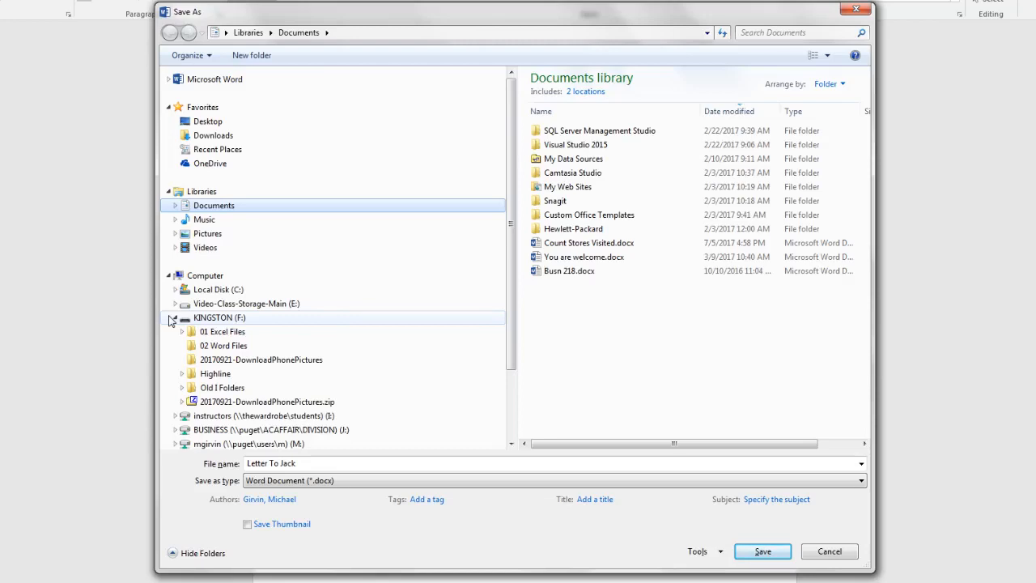
click(182, 373)
click(189, 368)
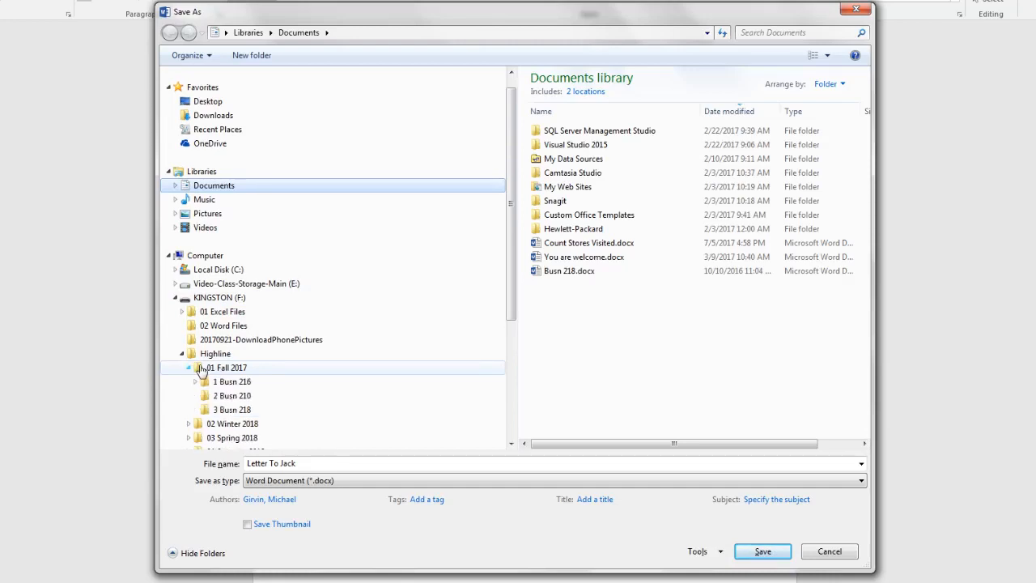
click(195, 381)
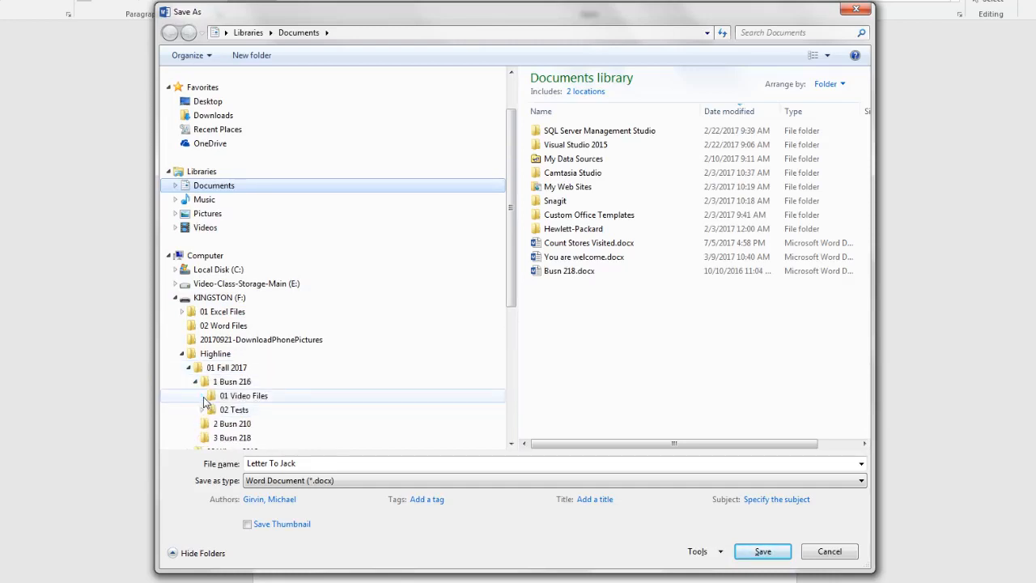
click(203, 396)
click(243, 383)
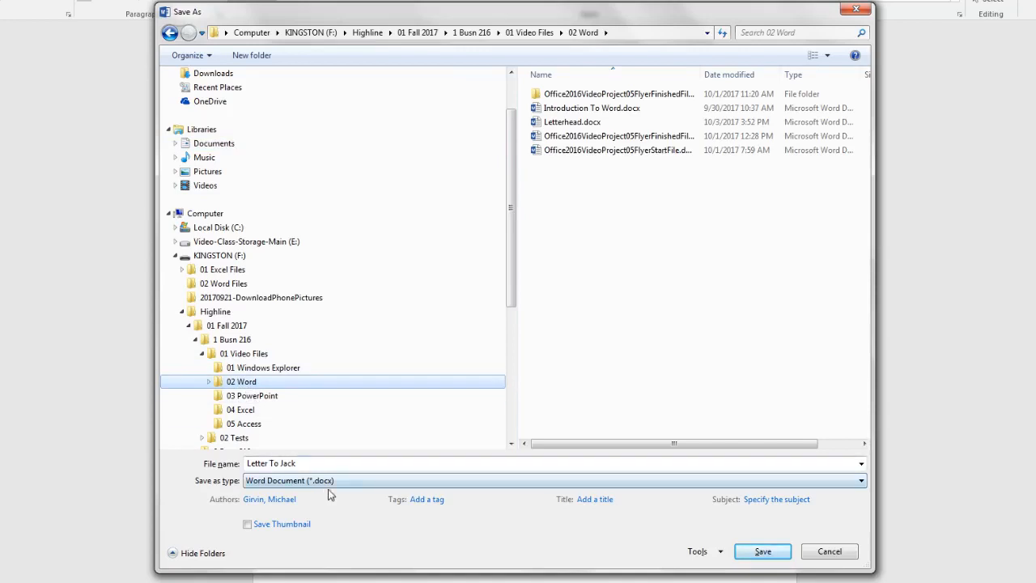
click(761, 551)
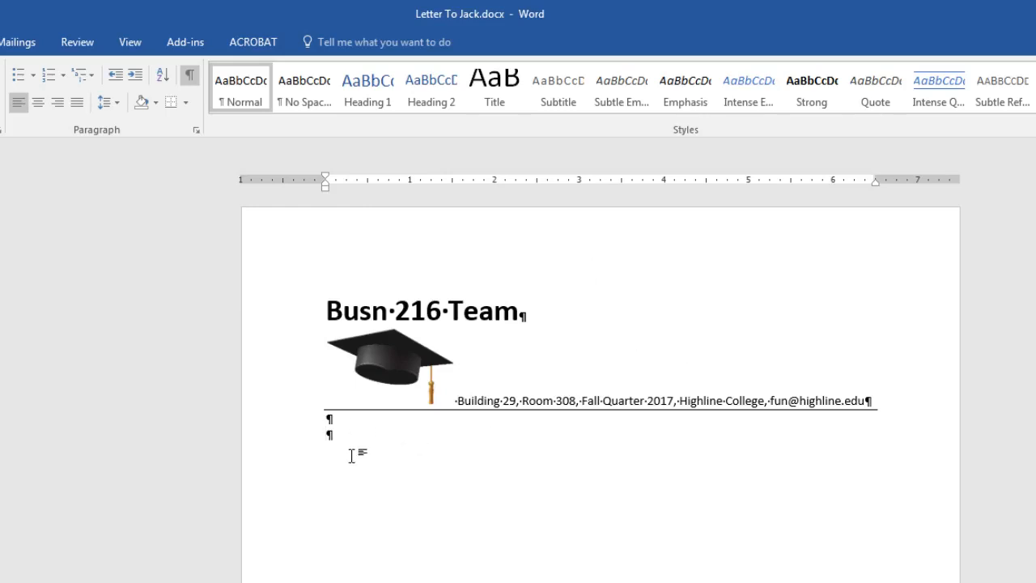
key(Return)
key(Return)
key(Return)
key(Return)
key(BackSpace)
key(BackSpace)
key(BackSpace)
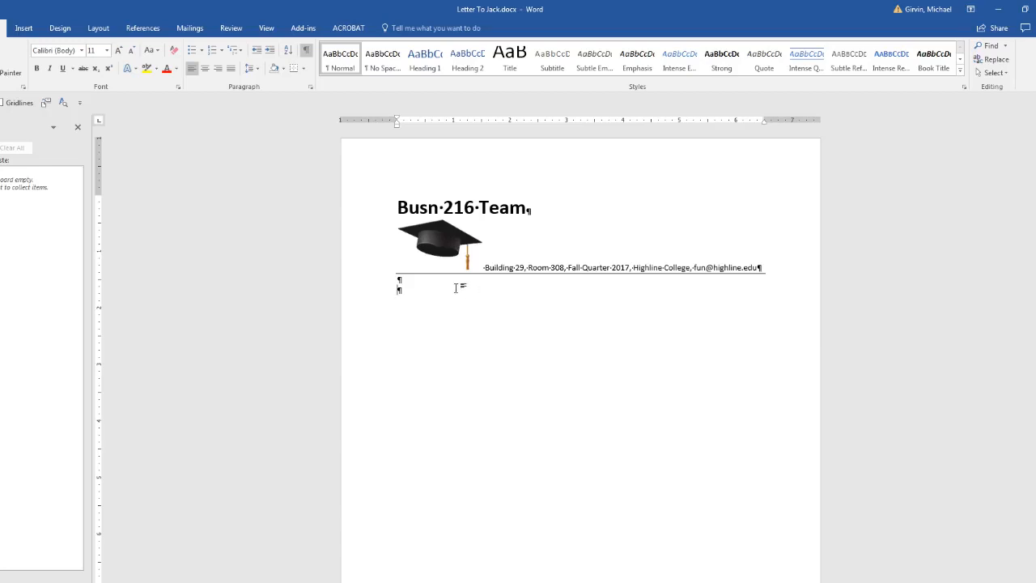
key(Tab)
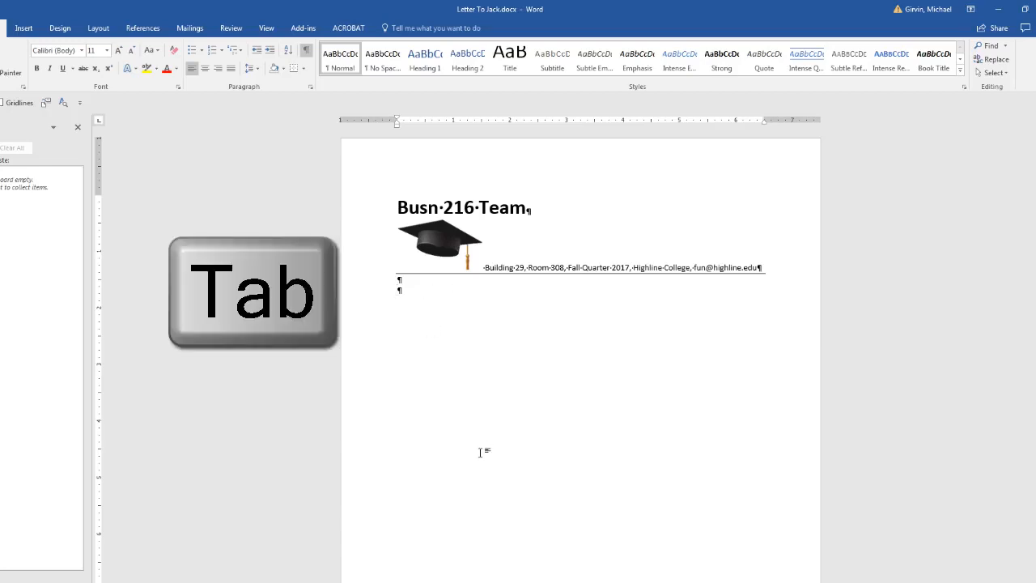
key(Tab)
key(Tab)
key(Tab)
key(Tab)
key(Tab)
key(Tab)
key(Tab)
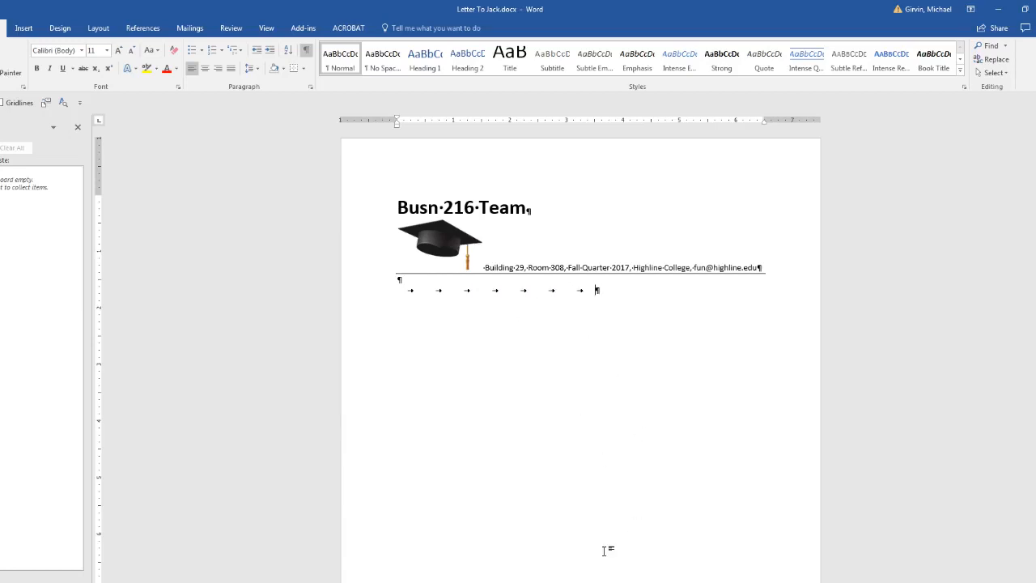
key(ctrl+z)
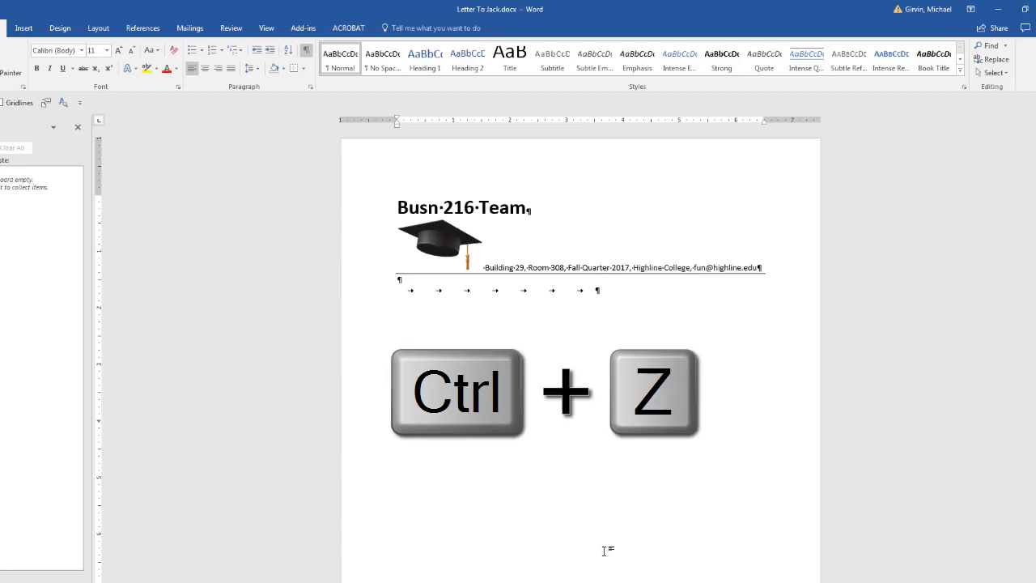
key(ctrl+z)
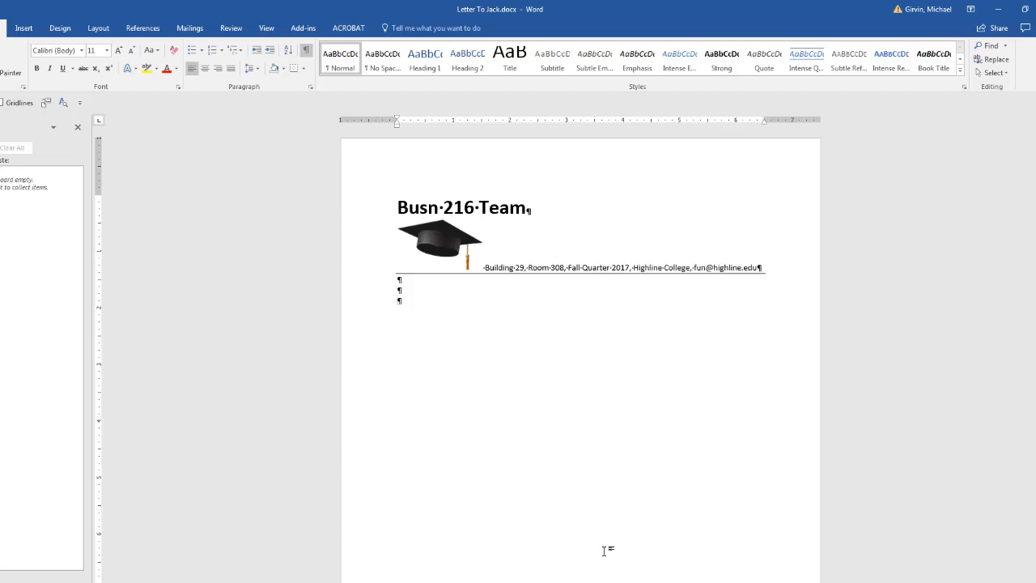
key(BackSpace)
scroll(425, 295, up, 2)
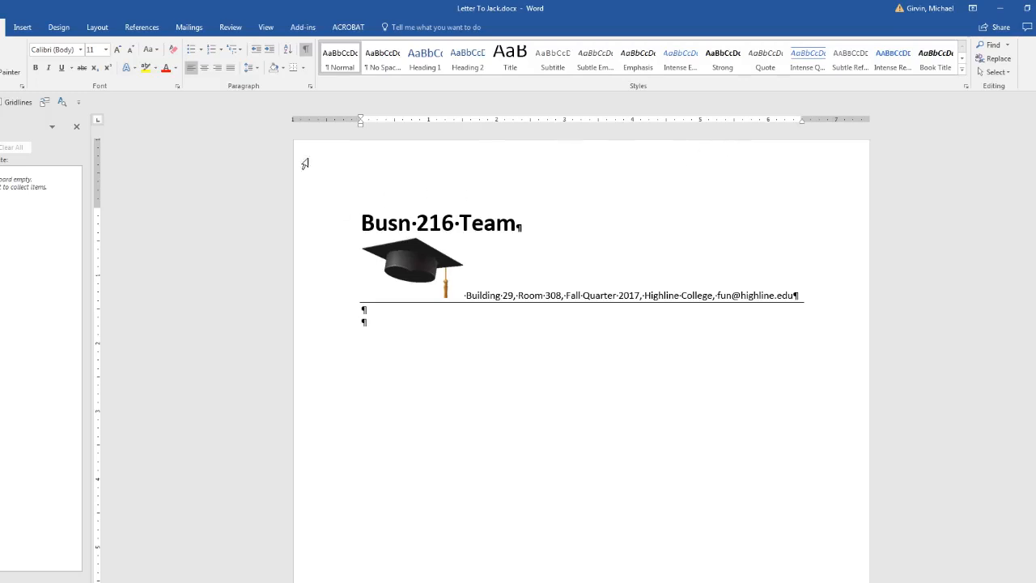
click(266, 27)
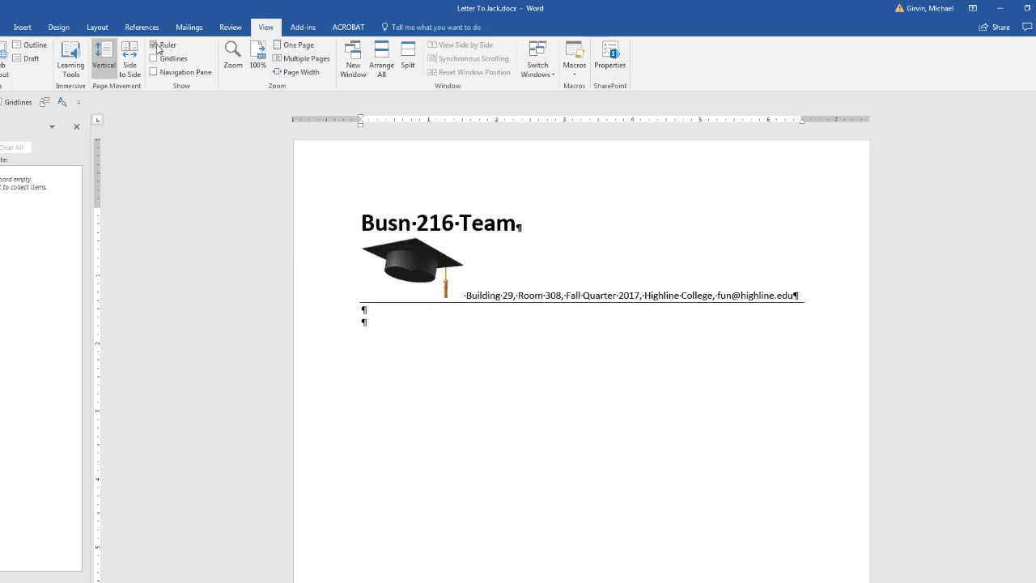
click(8, 31)
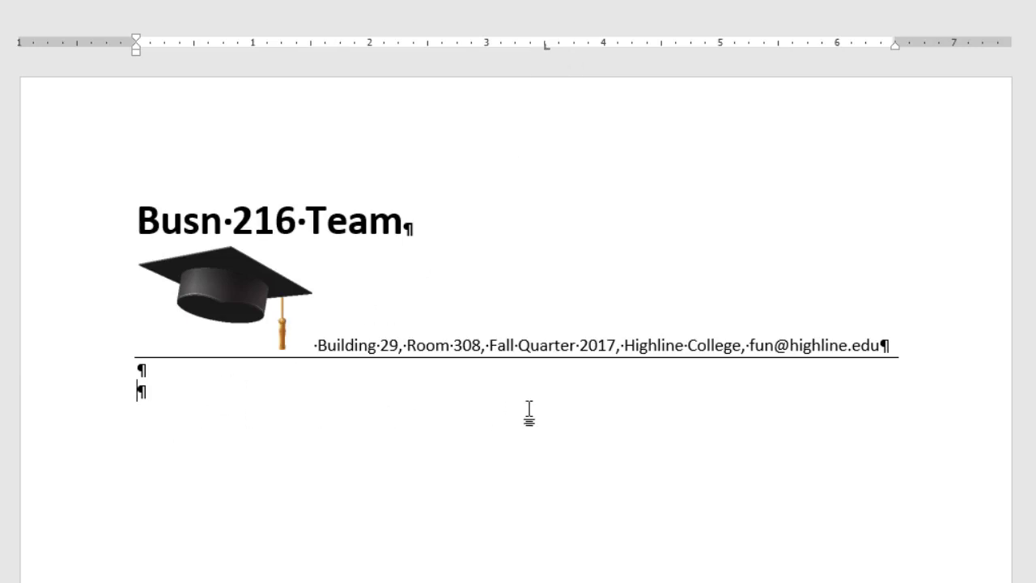
key(Tab)
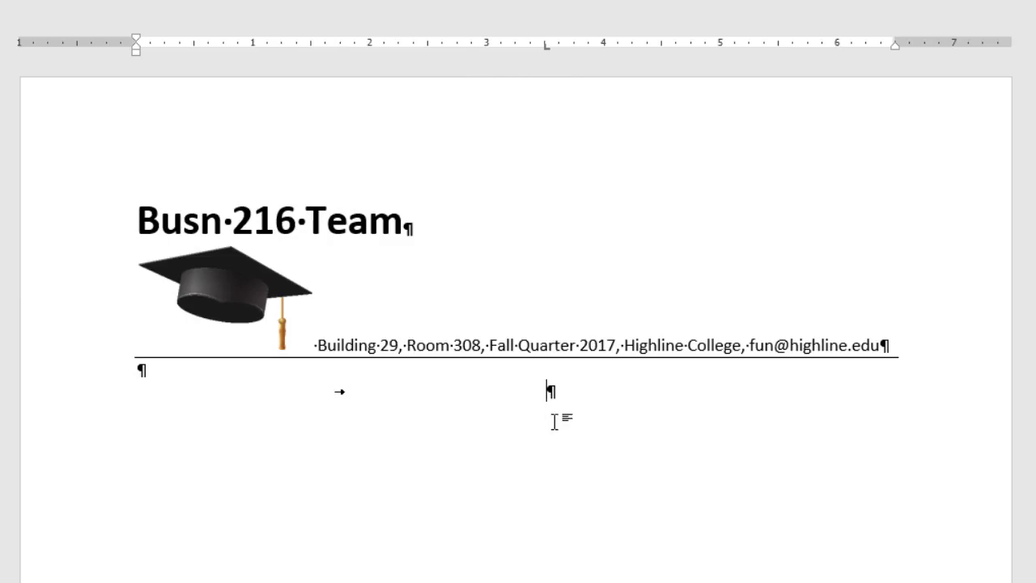
key(ctrl+z)
key(ctrl+z)
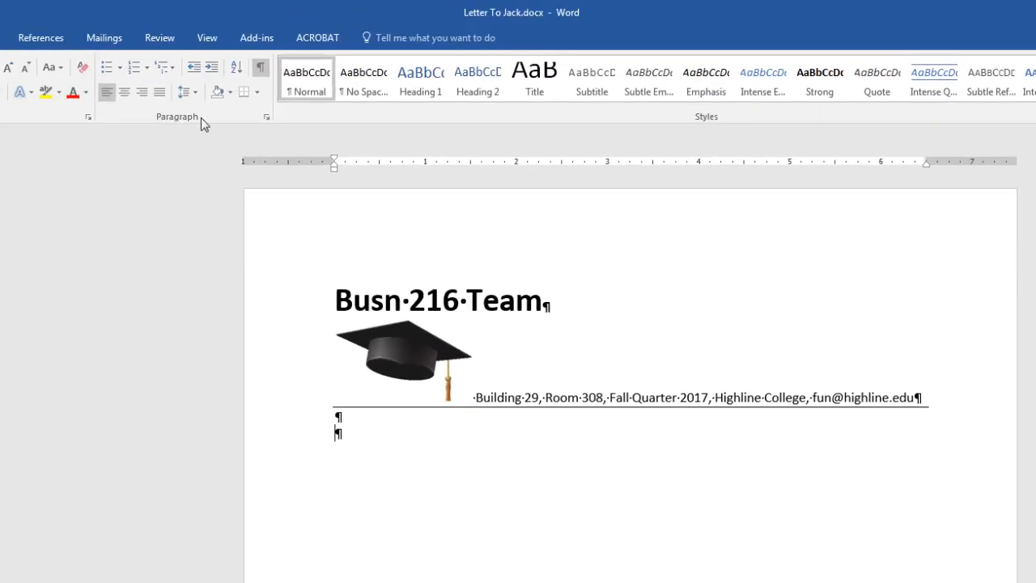
click(267, 117)
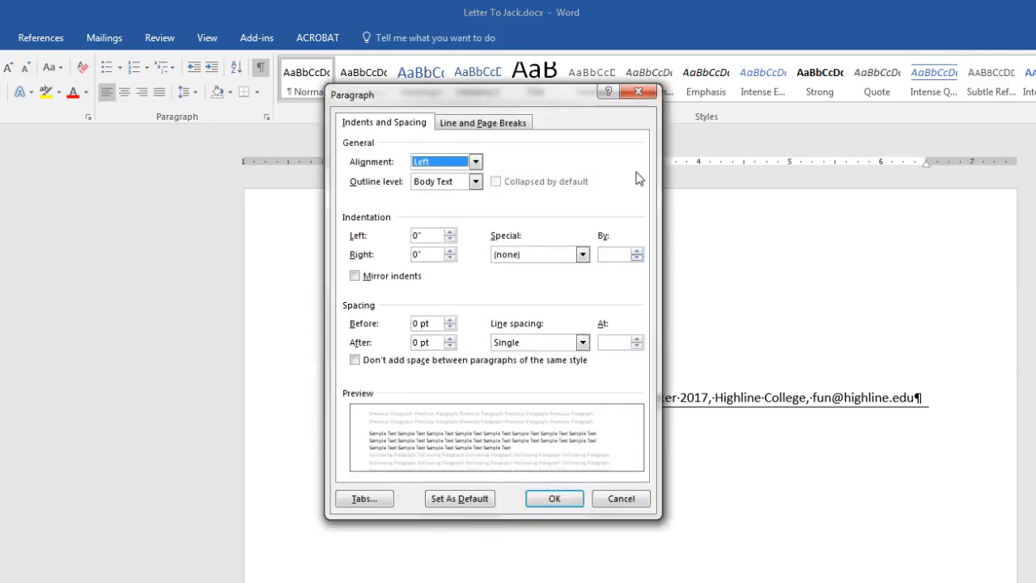
Set a 3.5-inch tab stop position in the Tabs dialog (Alt O T) for the blank line.
click(365, 497)
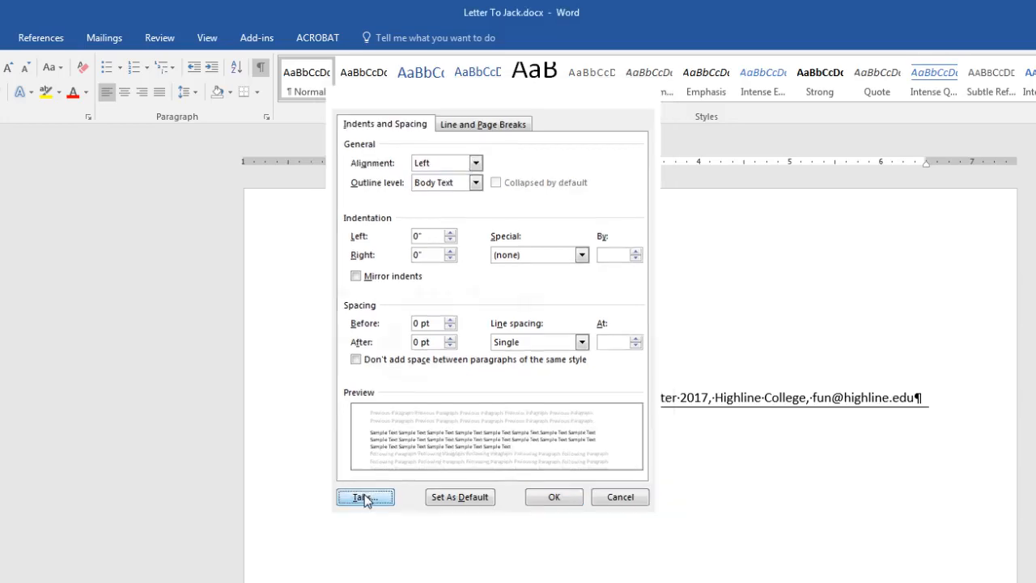
drag(490, 273, 543, 284)
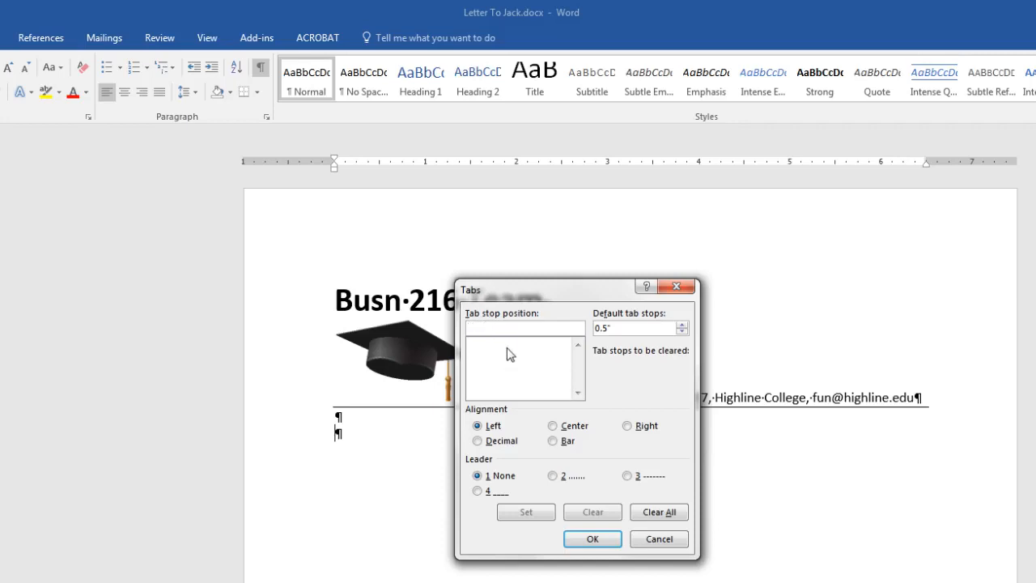
key(Escape)
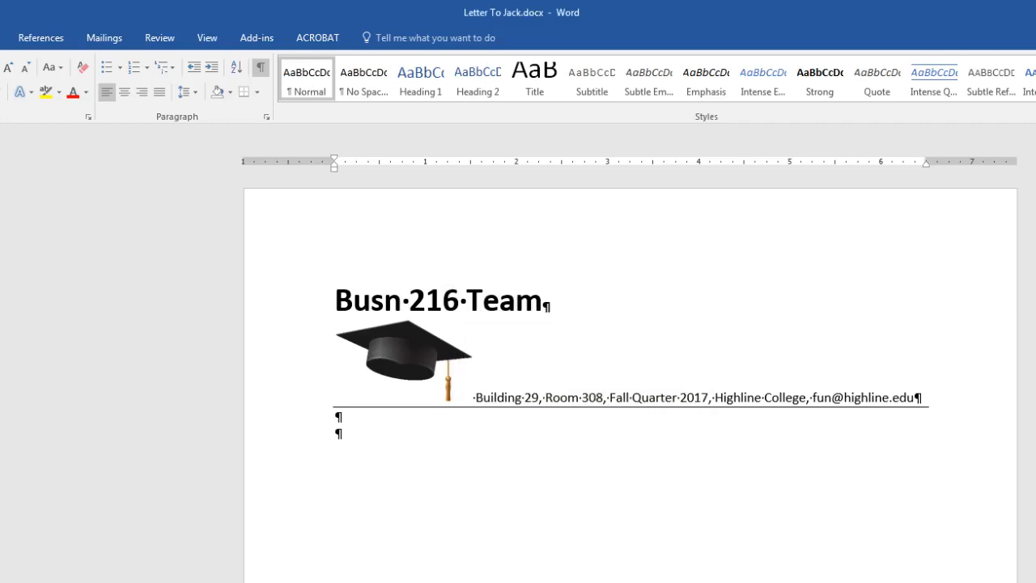
key(alt+o)
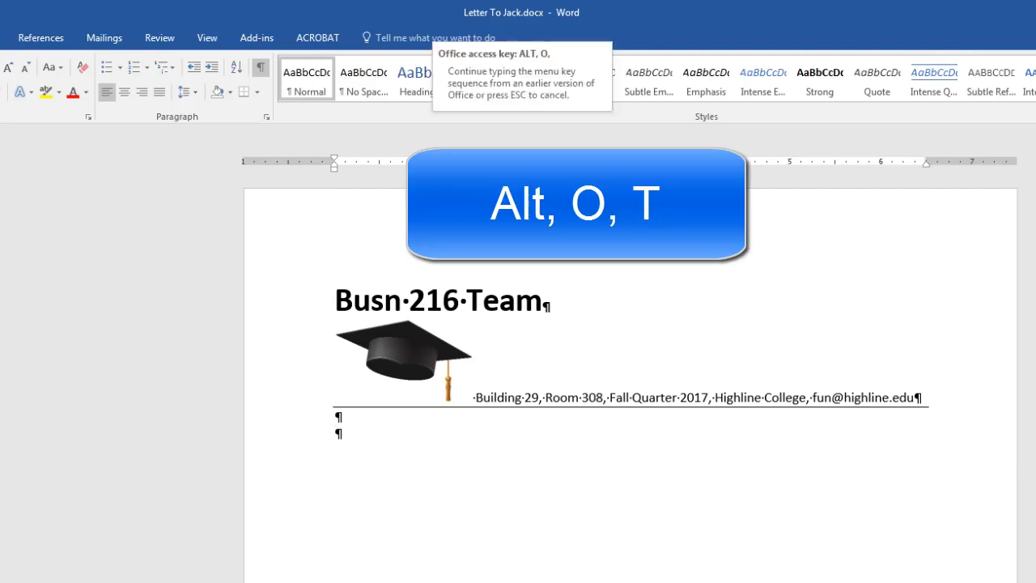
key(t)
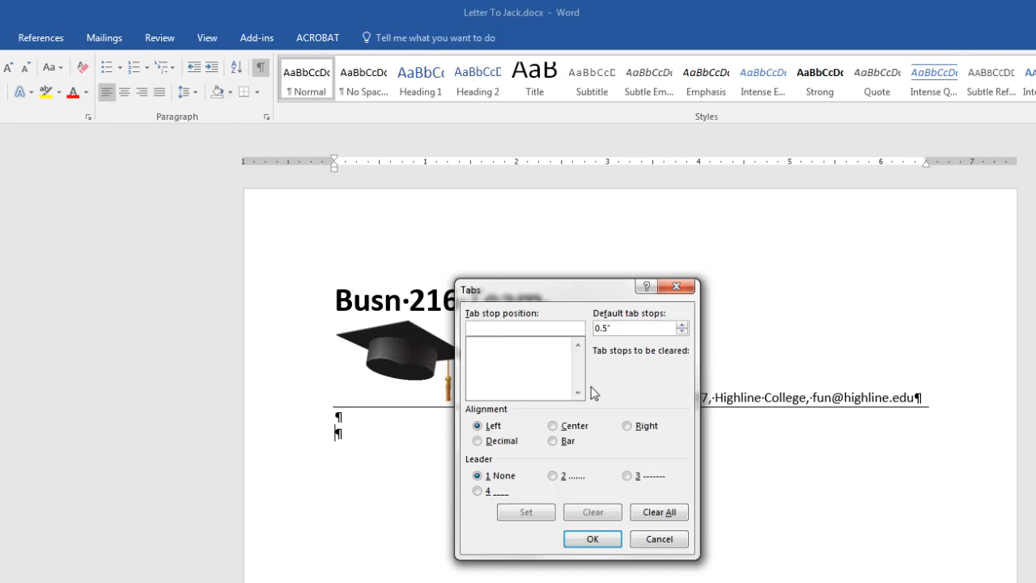
text(3.5)
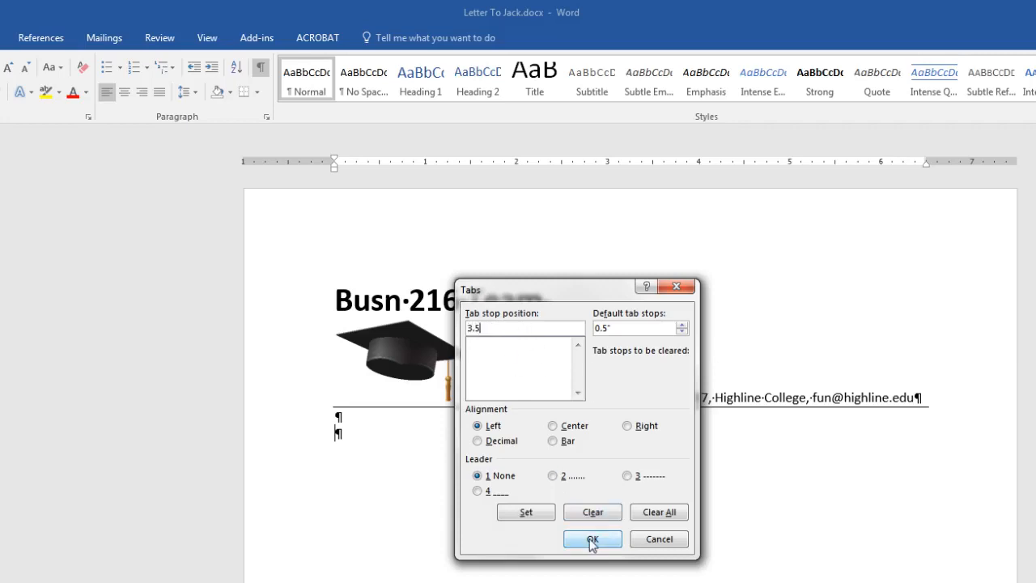
key(Return)
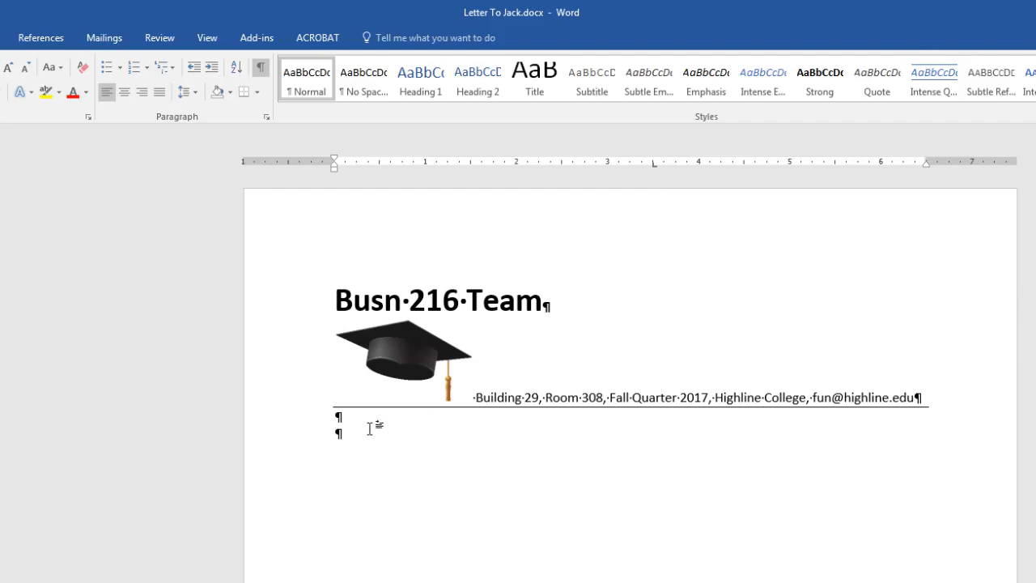
Tab the blank line to the 3.5-inch stop, undoing the extra tabbed lines so one remains.
key(Tab)
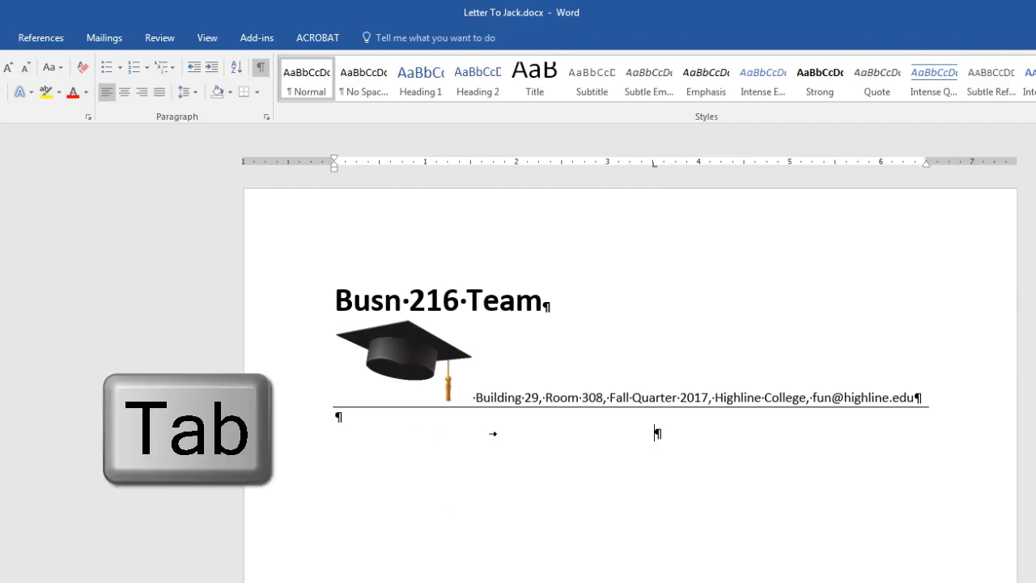
key(Return)
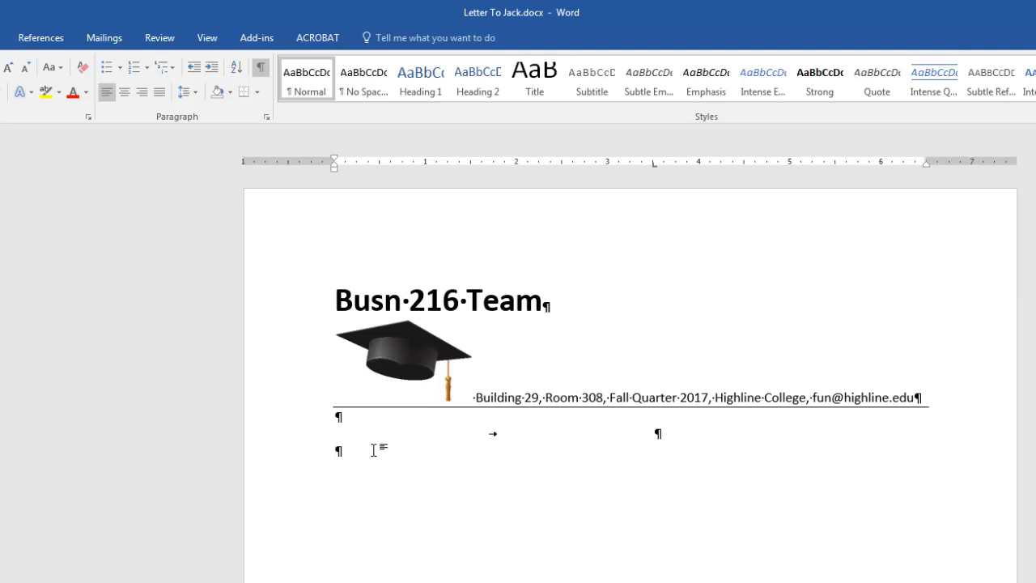
key(Tab)
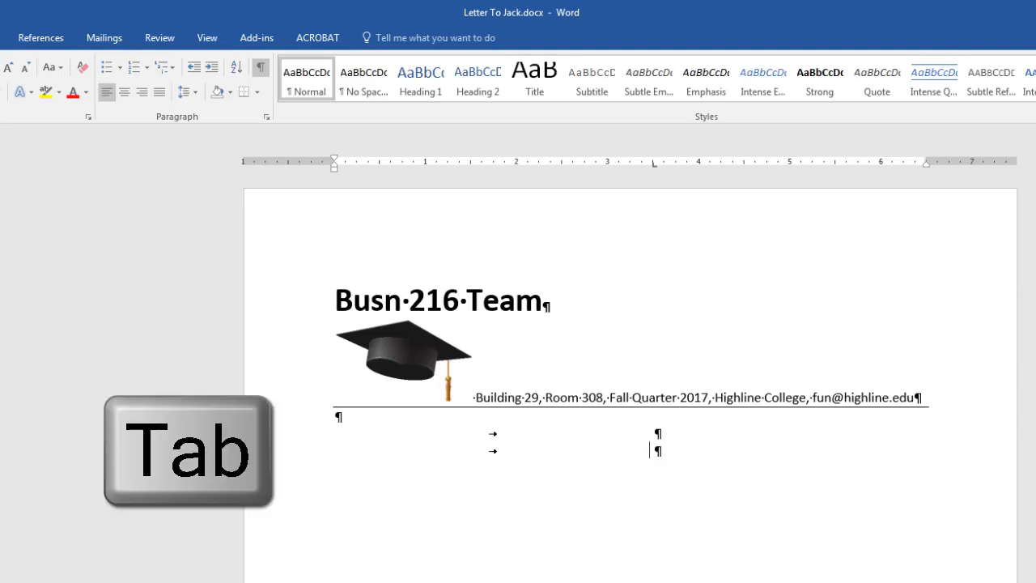
key(Return)
key(Tab)
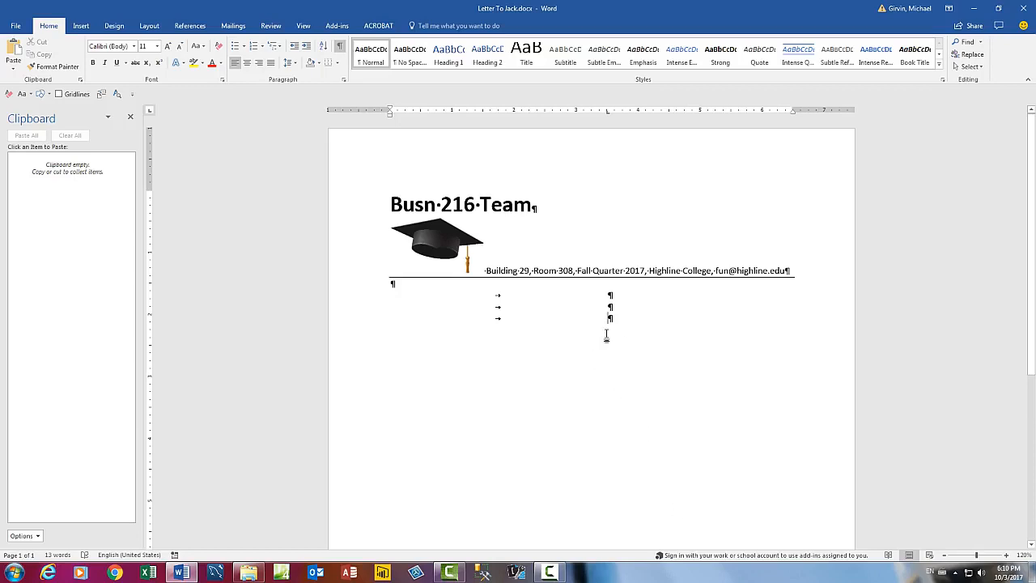
key(ctrl+z)
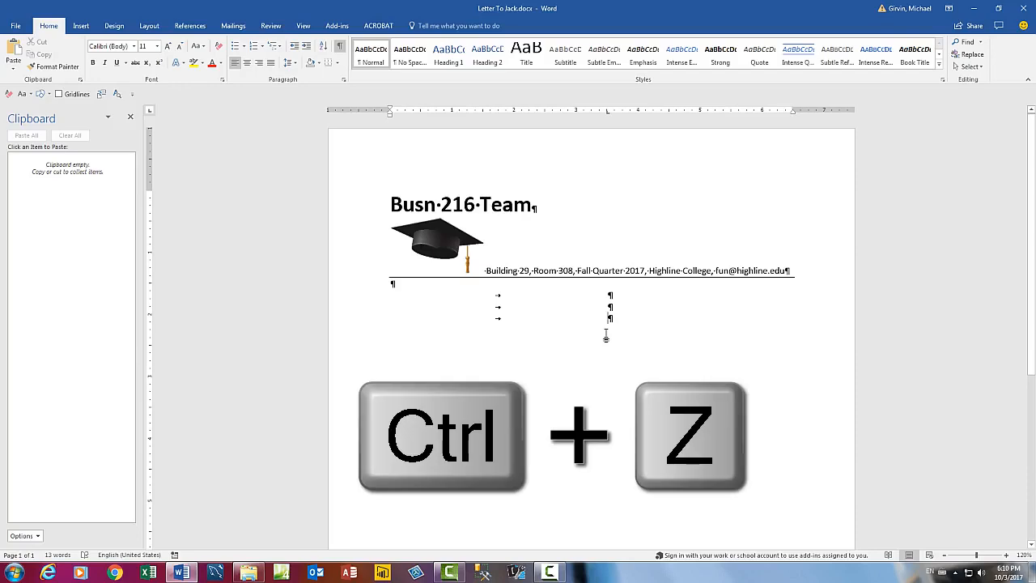
key(Tab)
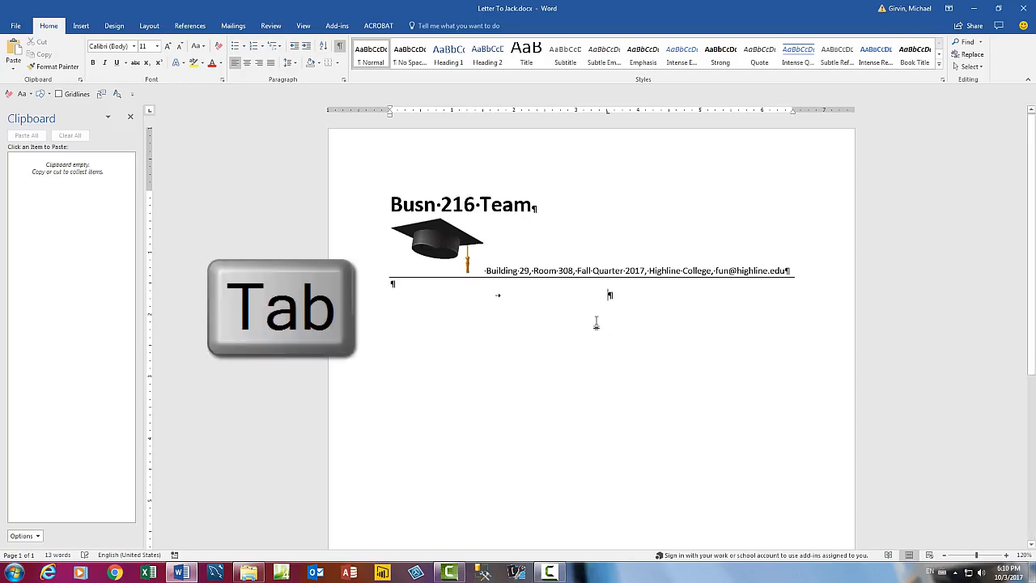
scroll(599, 332, down, 2)
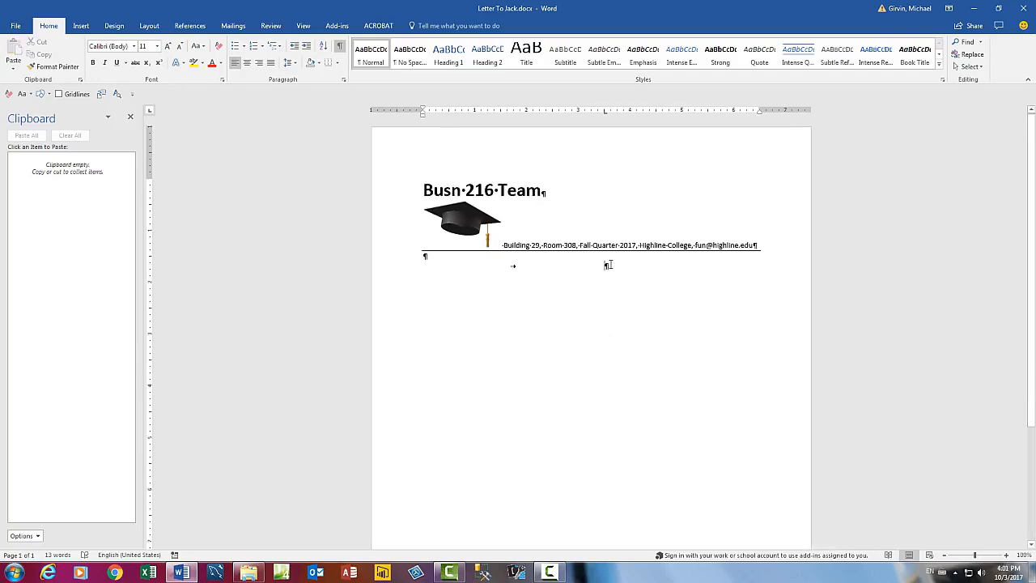
Insert the date in 'Tuesday, October 03, 2017' format through Insert > Date & Time.
click(82, 26)
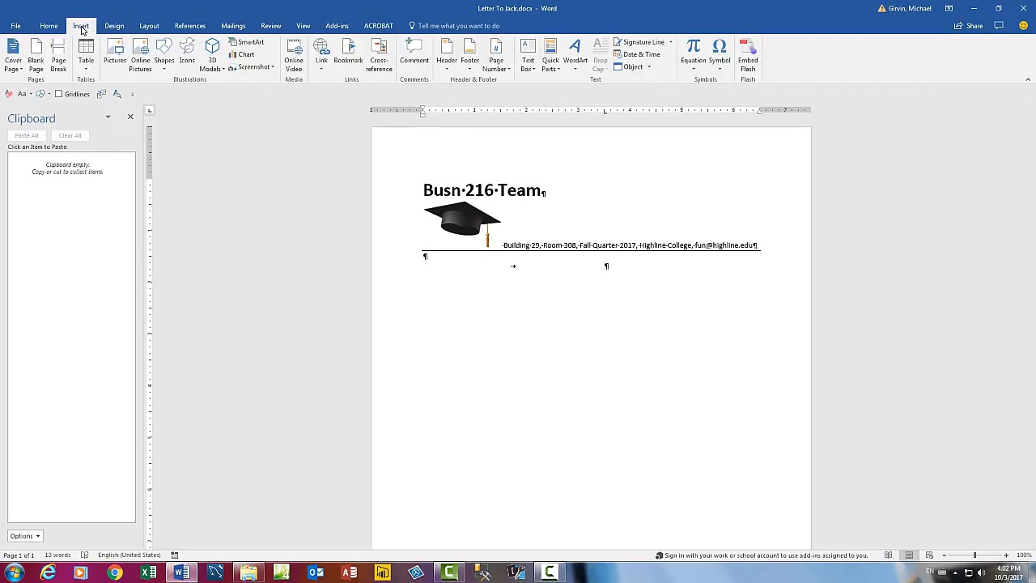
click(629, 56)
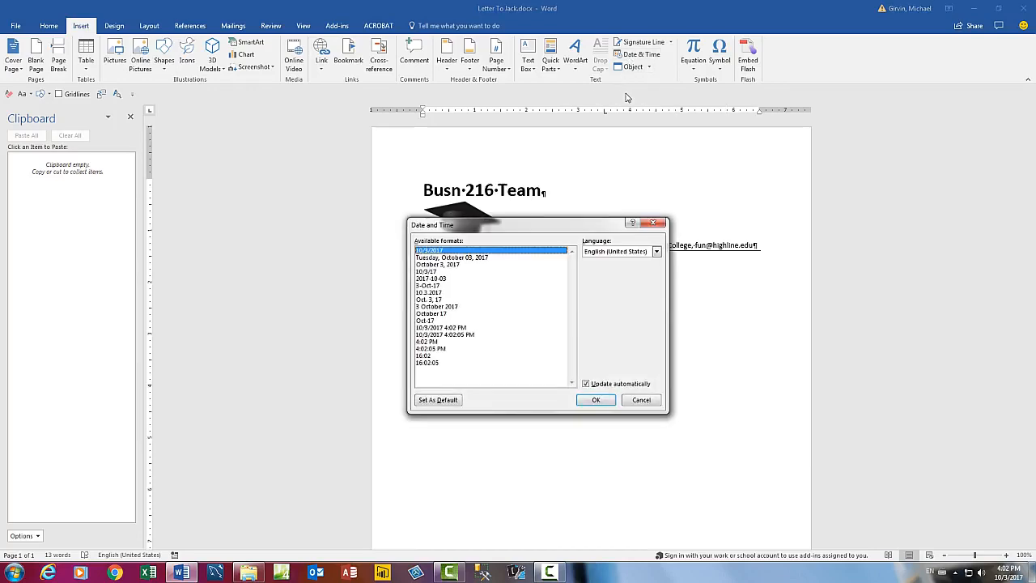
key(Escape)
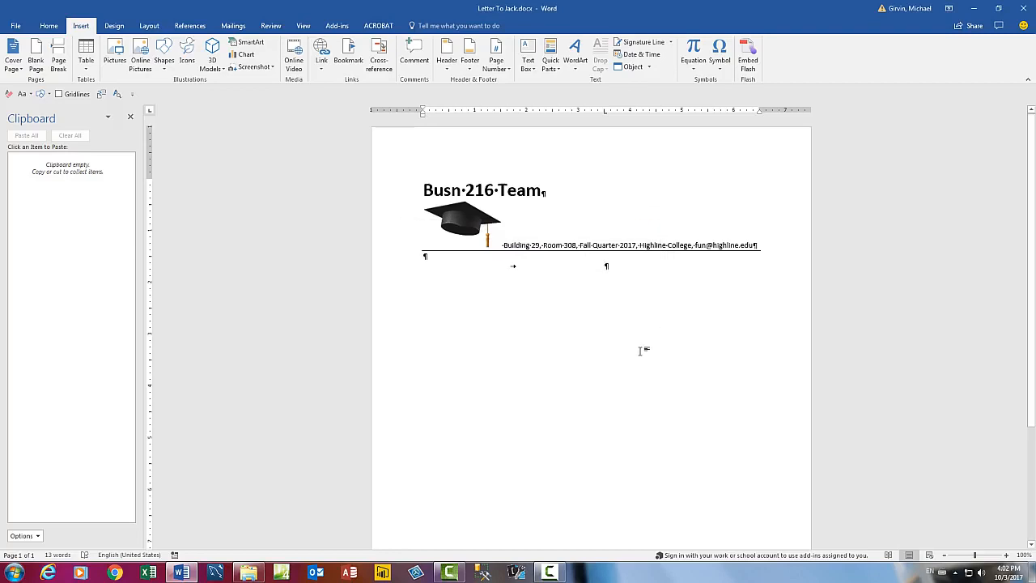
key(alt)
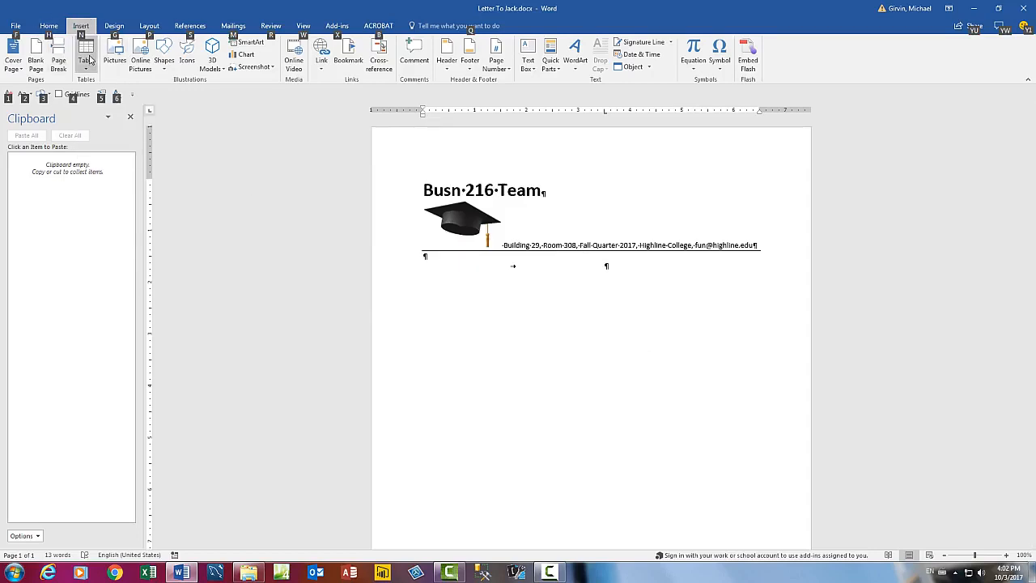
key(n)
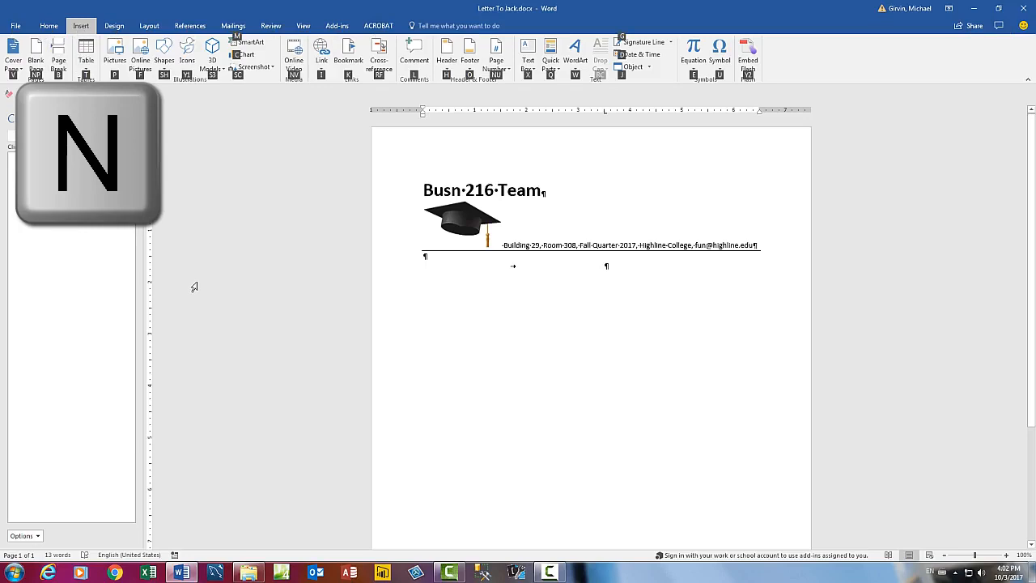
key(d)
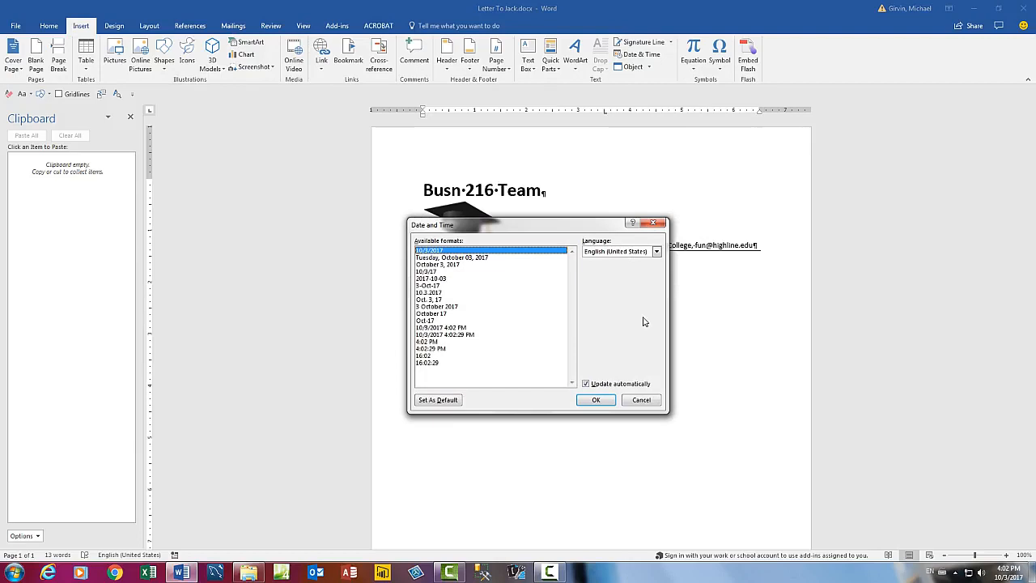
key(Escape)
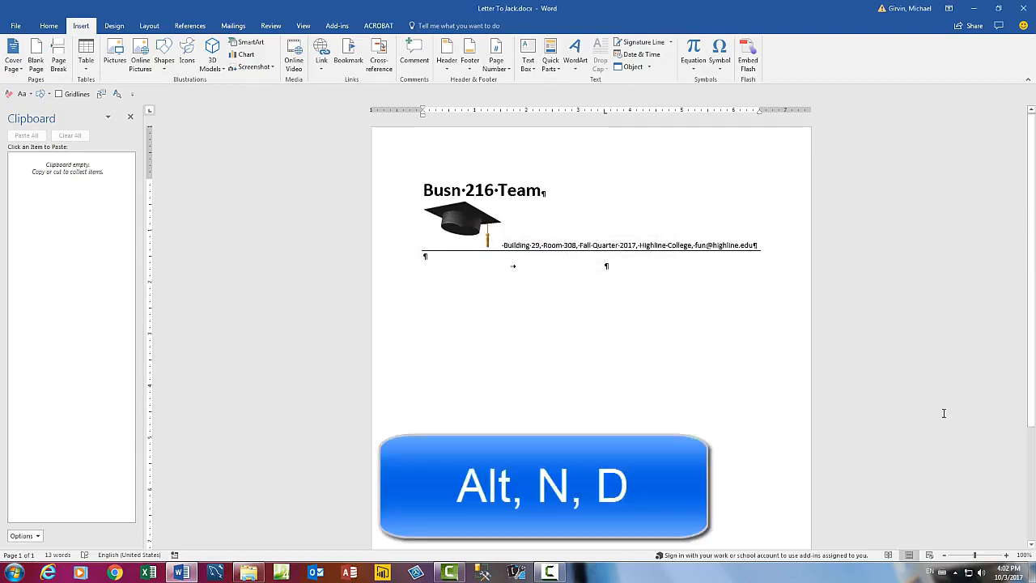
key(alt)
key(n)
key(d)
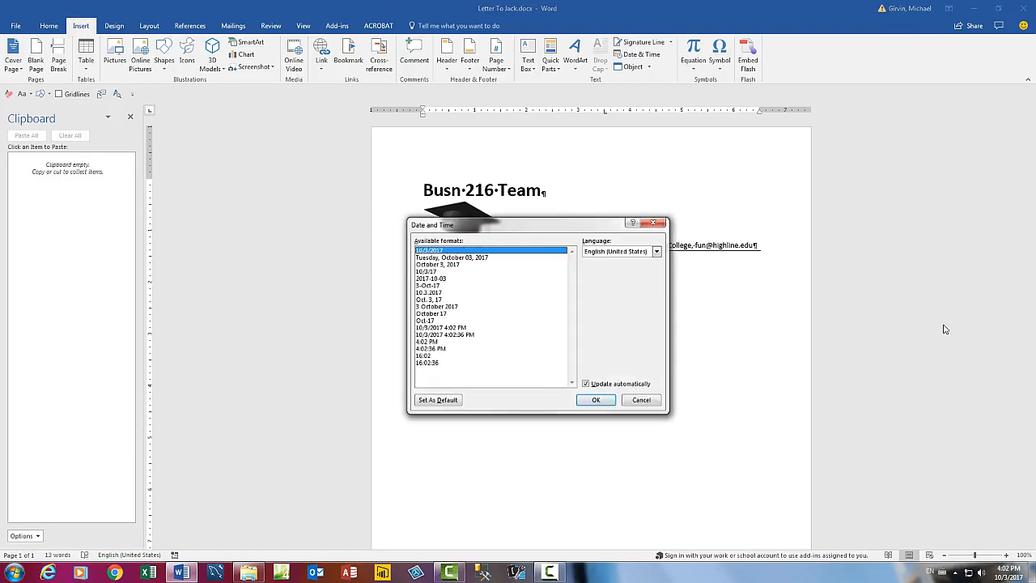
key(Down)
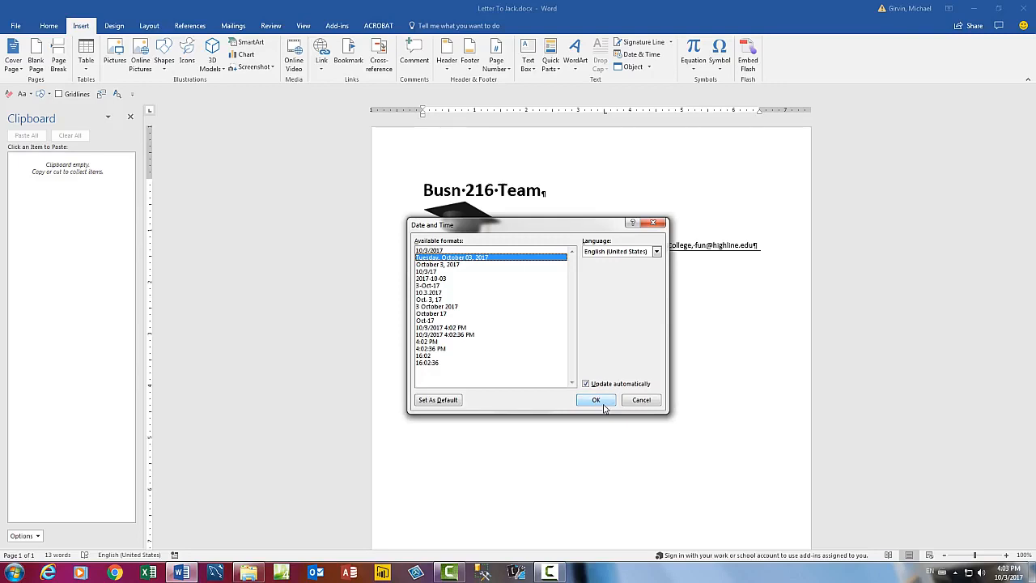
click(604, 407)
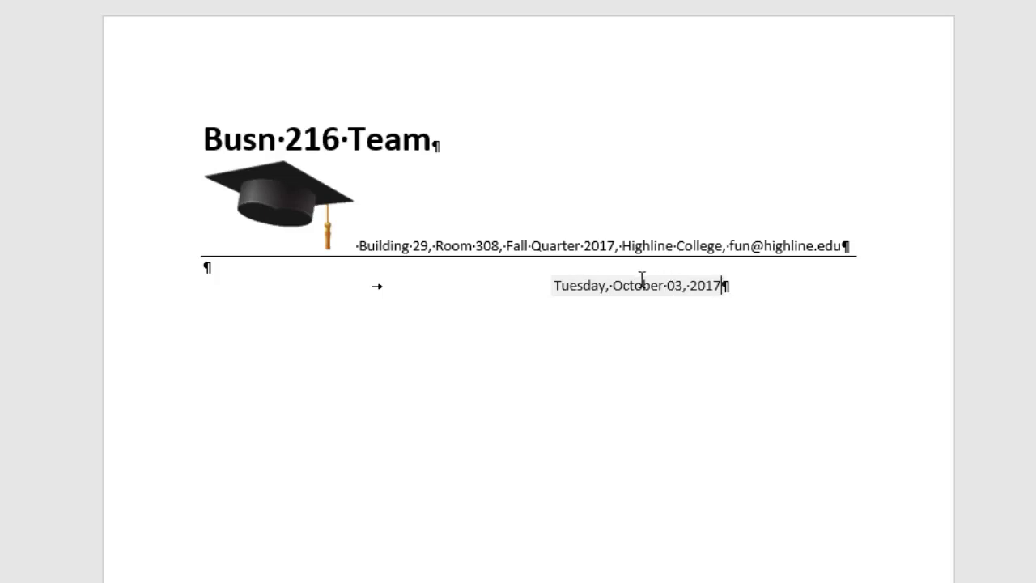
Try refreshing the date field, then undo twice to remove the self-updating date.
right_click(650, 284)
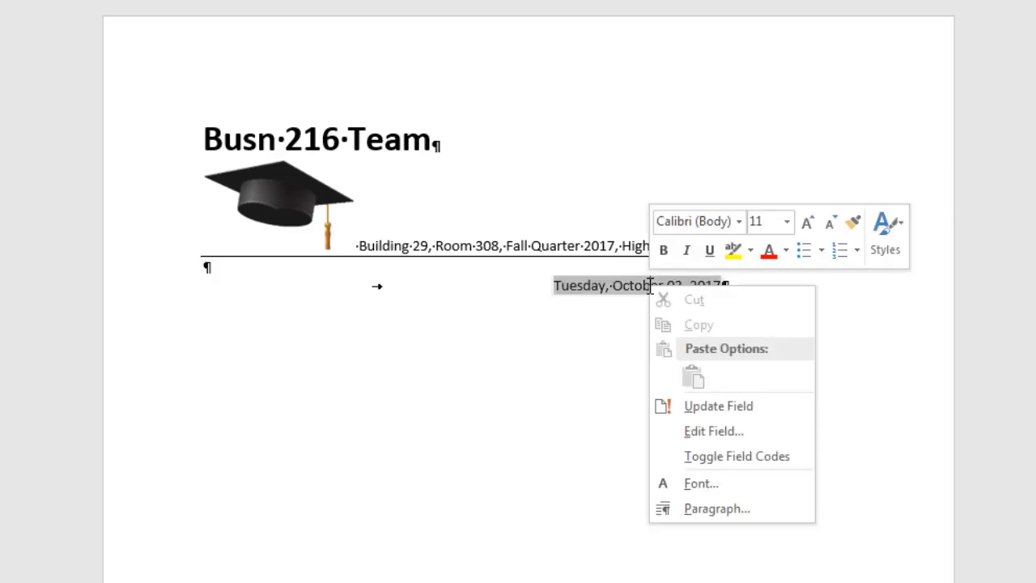
click(717, 408)
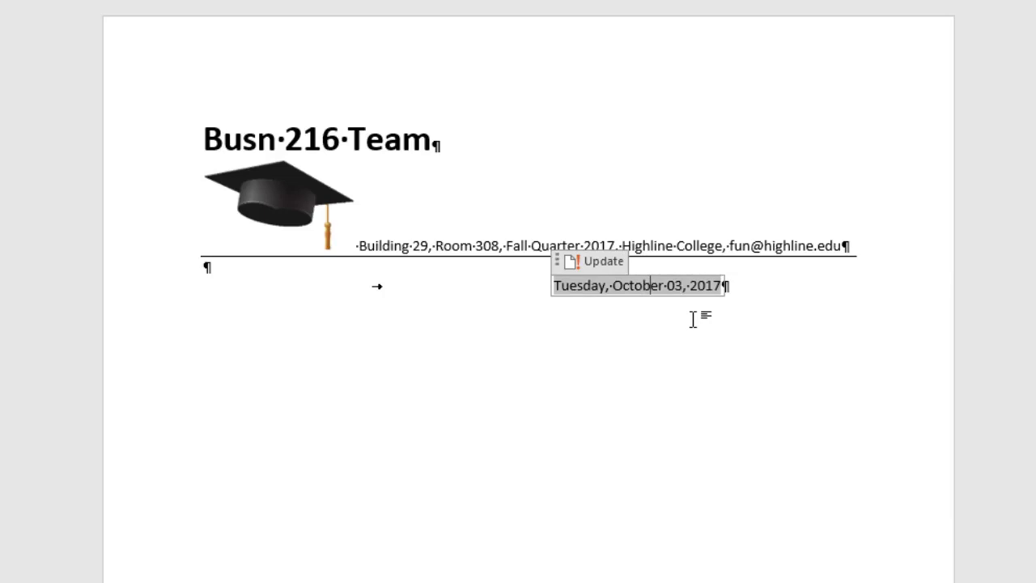
key(ctrl+z)
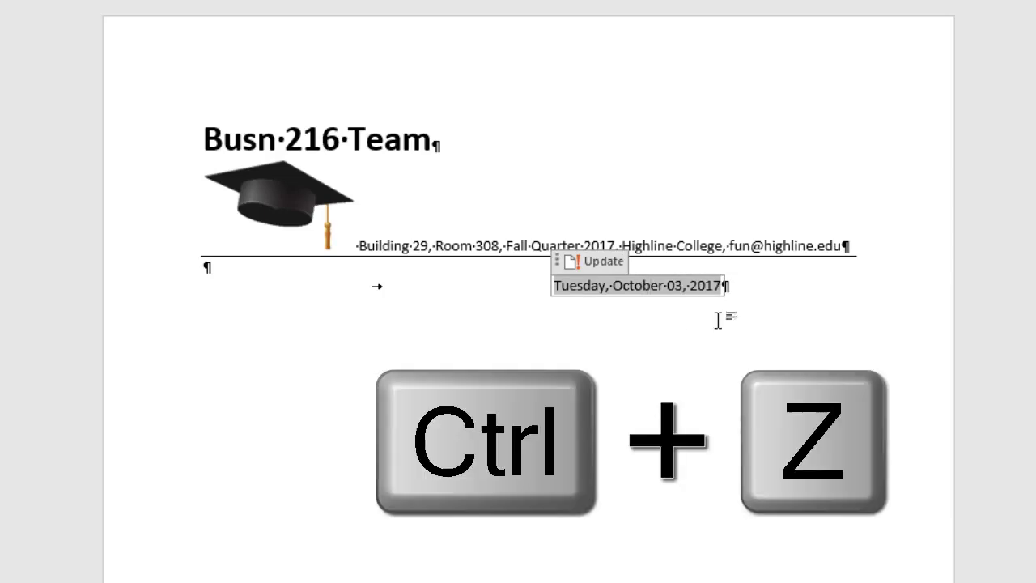
key(ctrl+z)
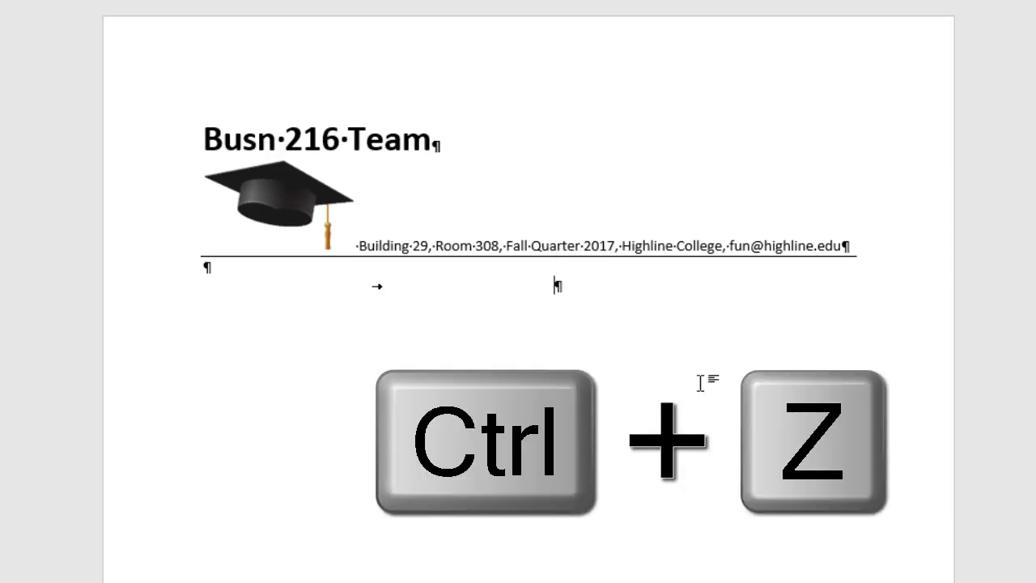
Insert Tuesday, October 03, 2017 as a fixed date with Update automatically turned off.
key(alt+n)
key(d)
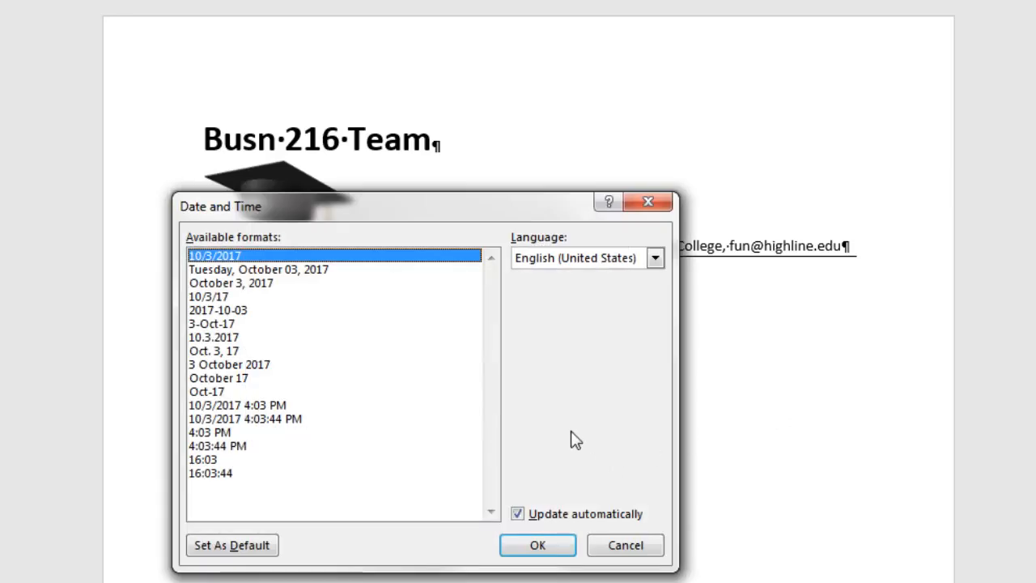
click(513, 515)
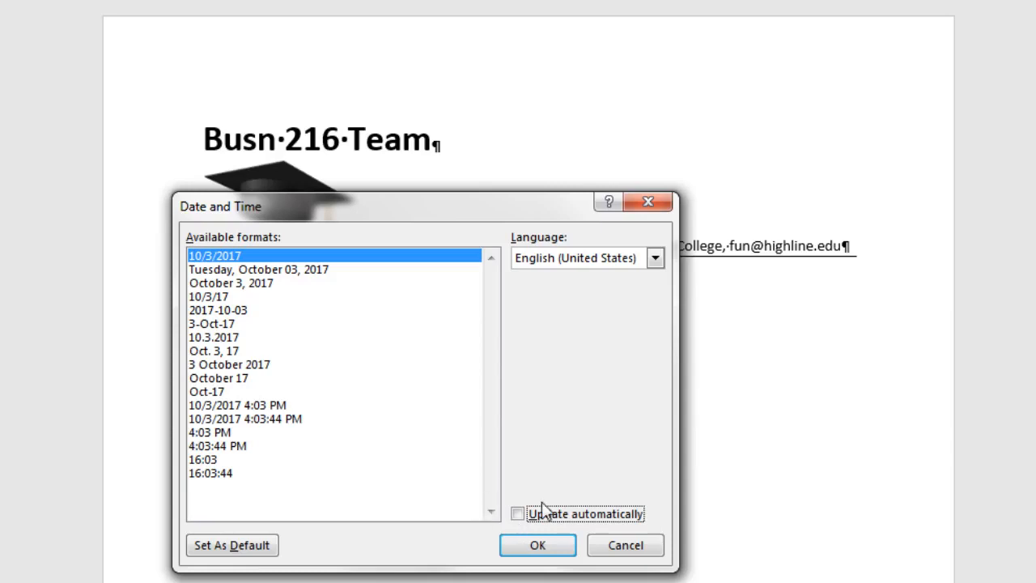
click(302, 272)
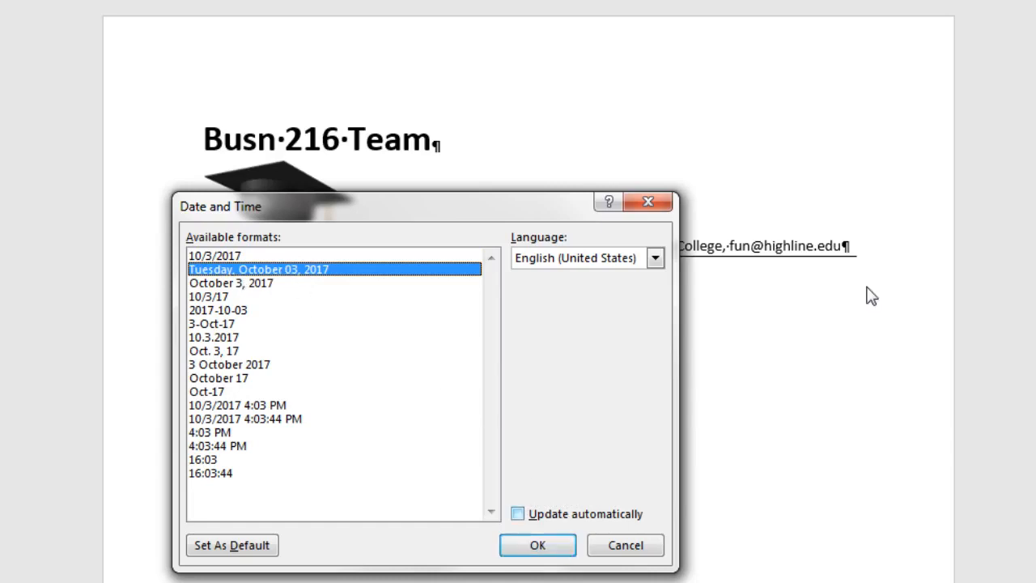
key(Return)
key(Return)
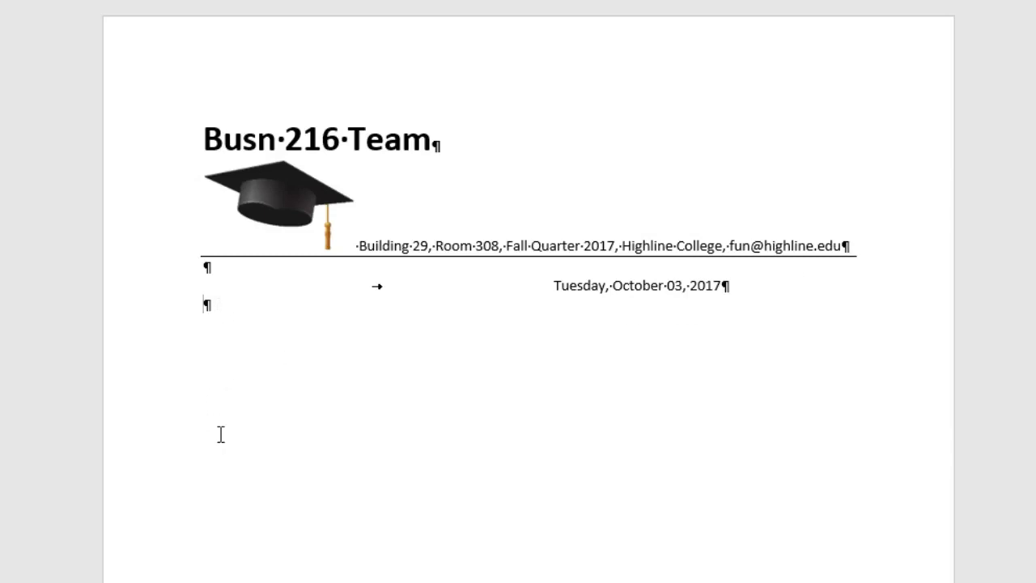
Type the recipient's name two lines below the date, leaving an empty line for the address.
key(Return)
key(Return)
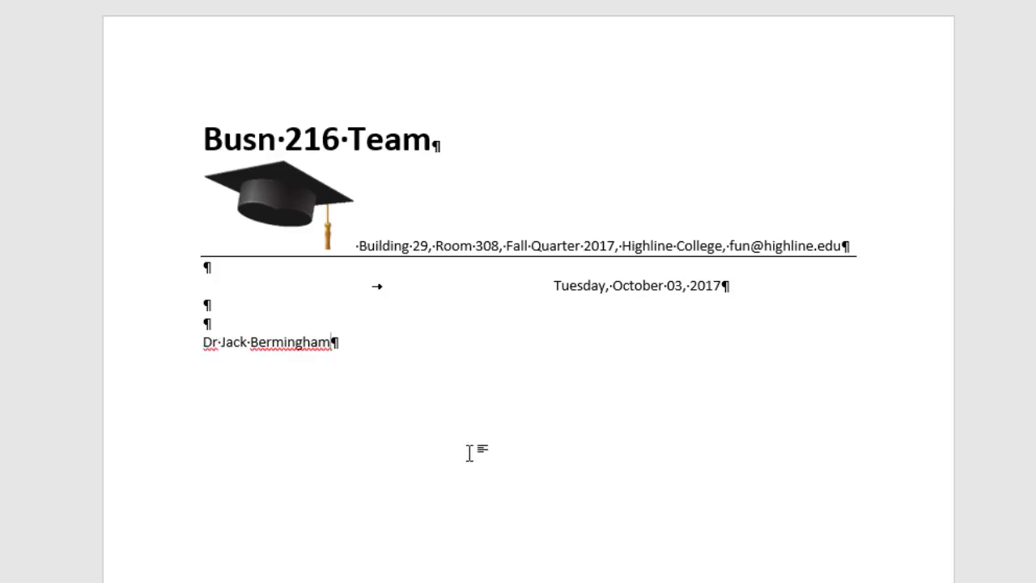
key(Return)
key(Return)
click(232, 358)
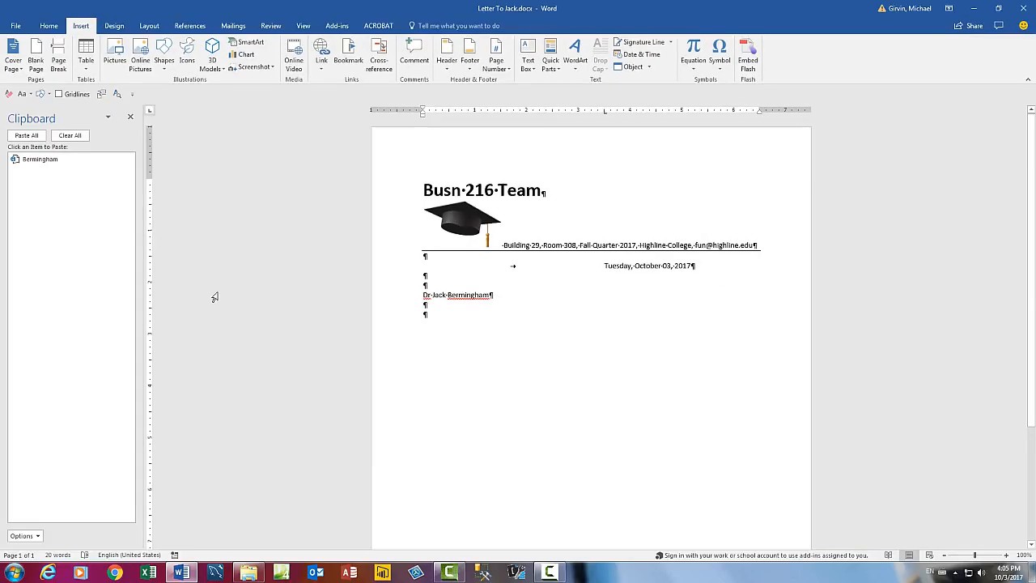
click(115, 572)
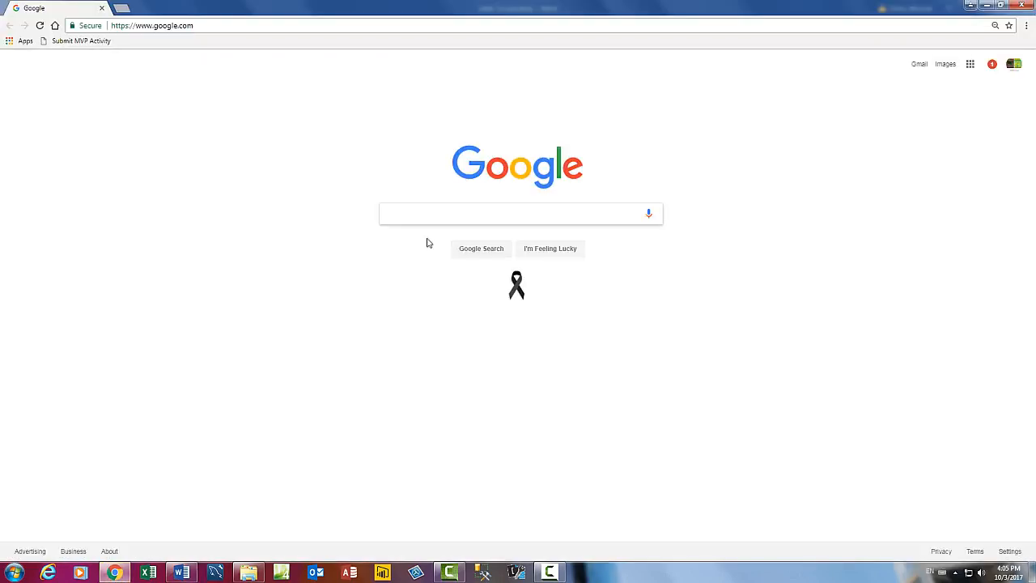
Search 'highline college', open highline.edu and copy the street and city lines of its footer address.
text(high)
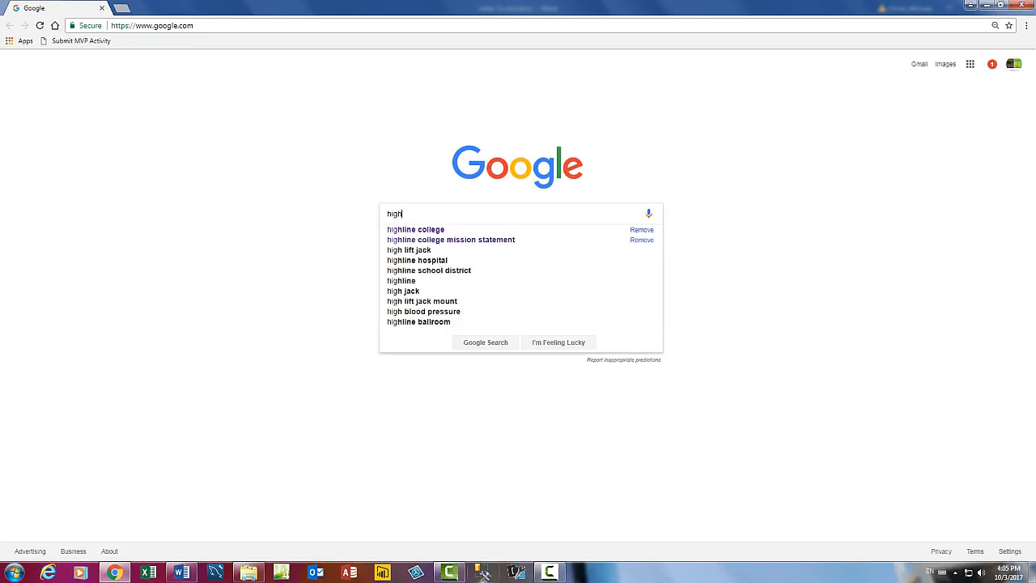
text(line college)
key(Return)
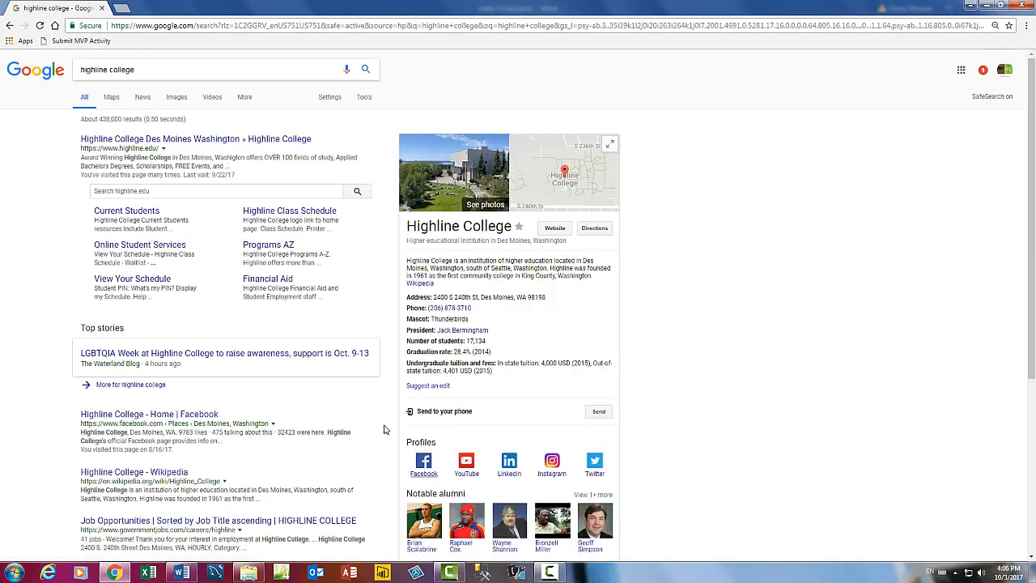
click(182, 140)
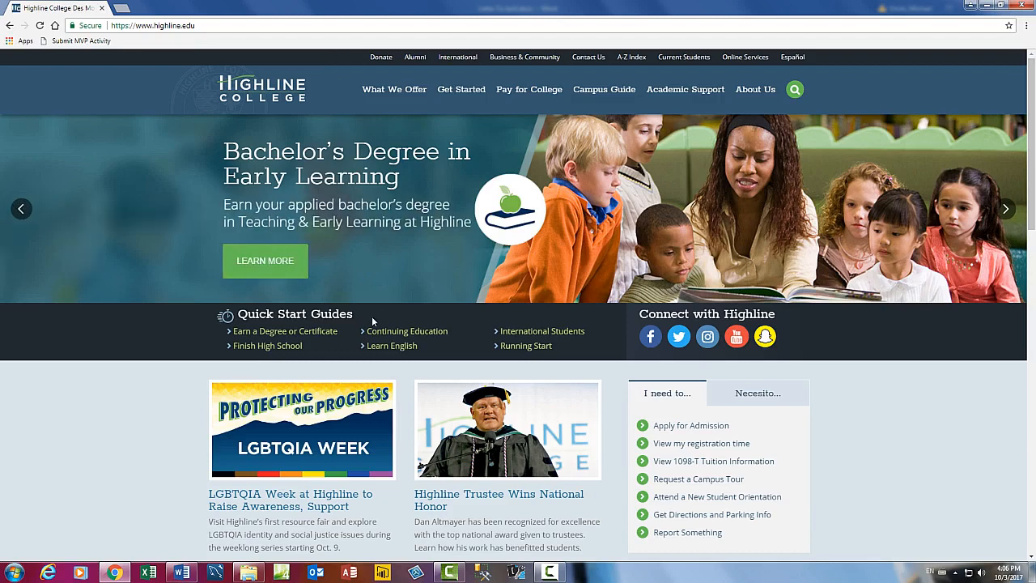
key(End)
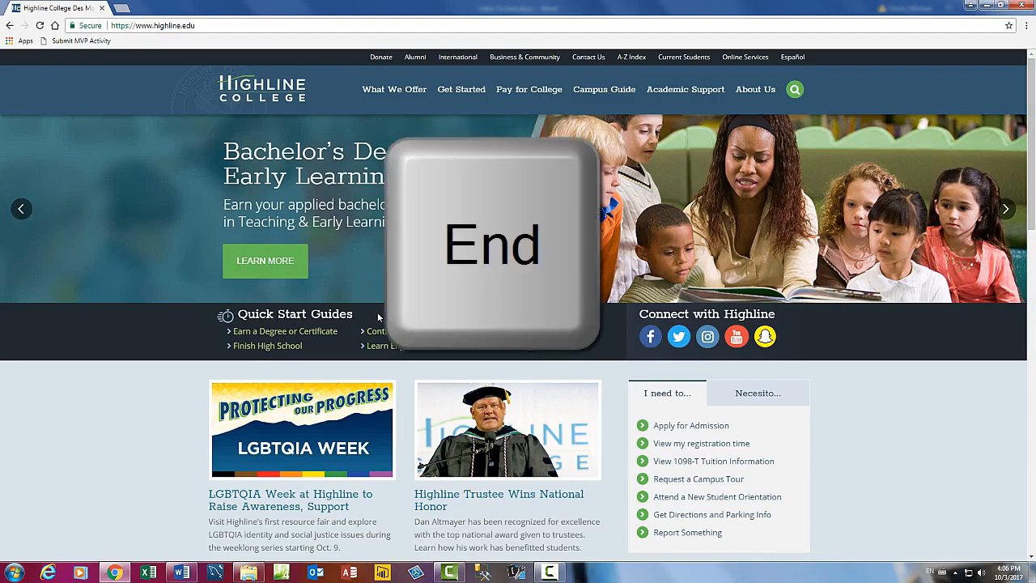
key(End)
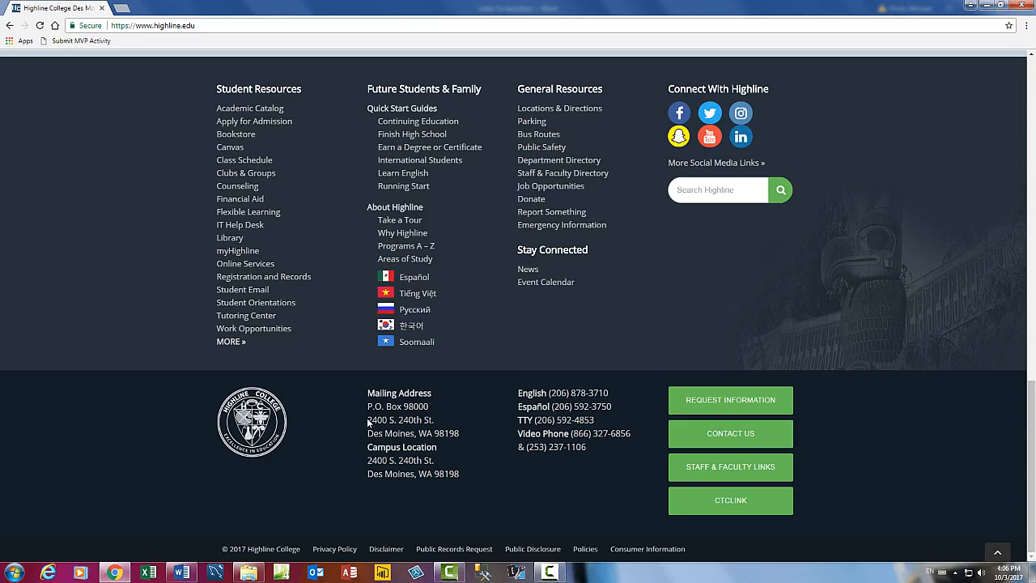
drag(369, 419, 470, 431)
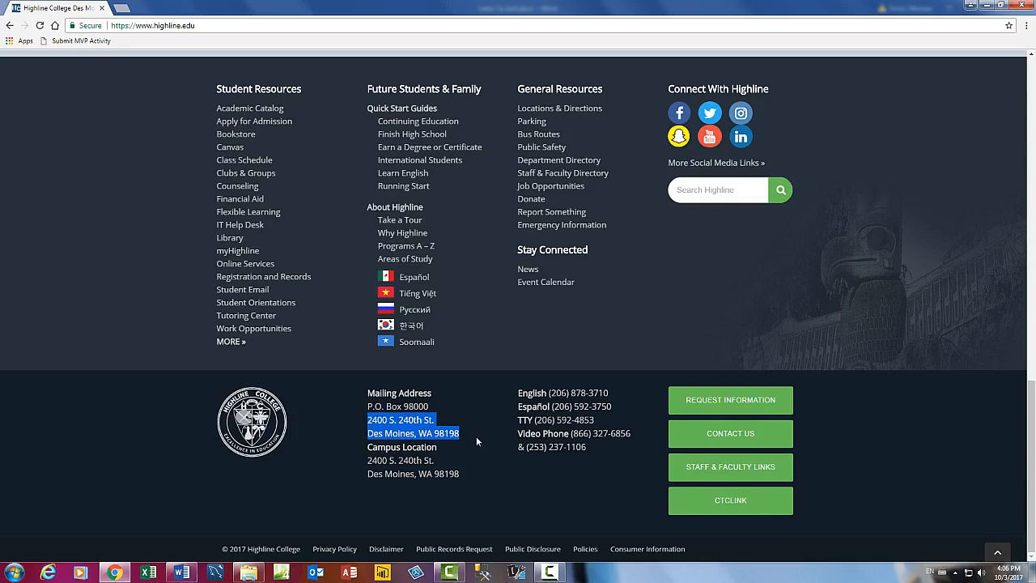
key(ctrl+c)
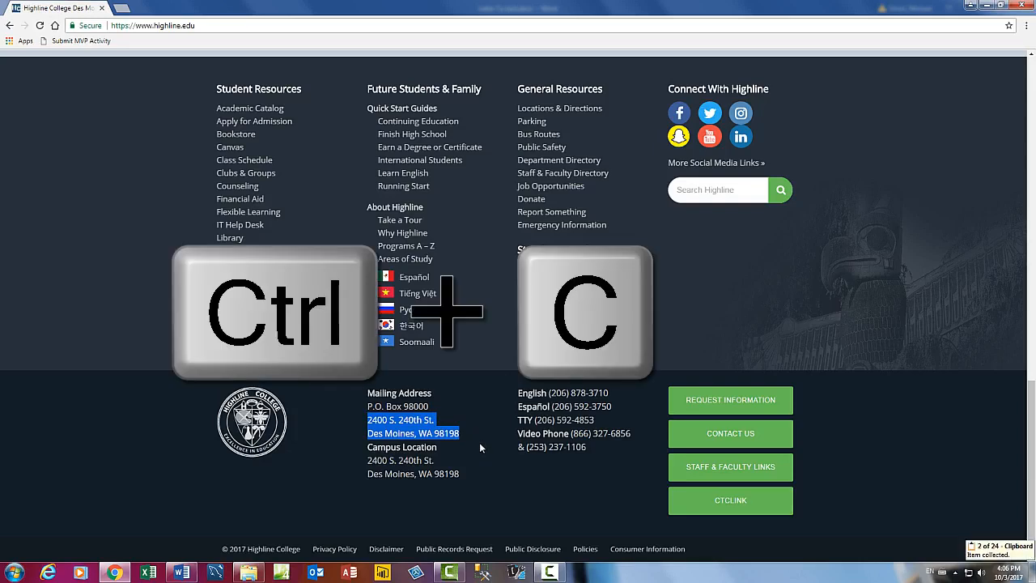
key(alt+Tab)
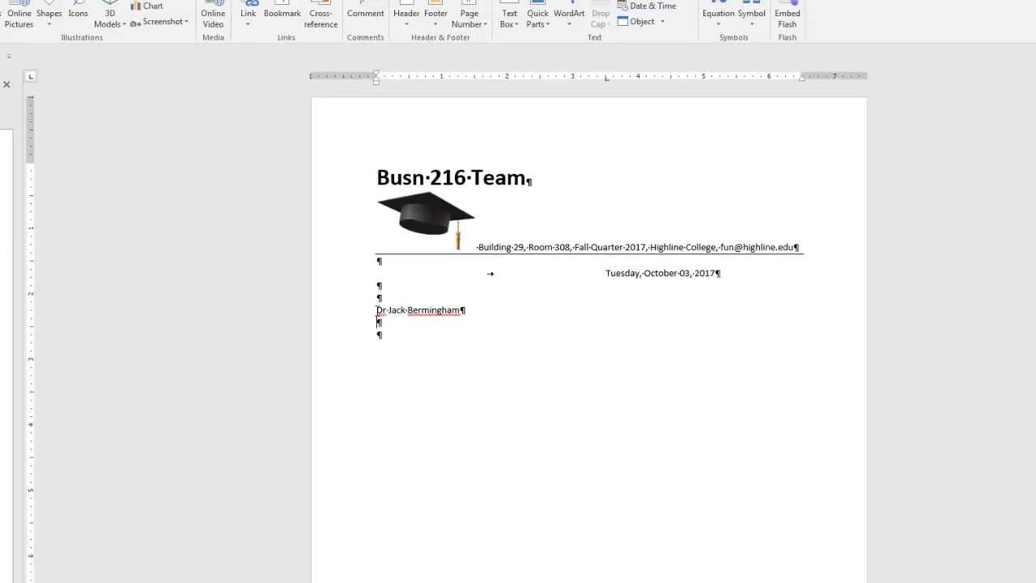
Preview the paste options on the line below the name without pasting anything.
click(48, 26)
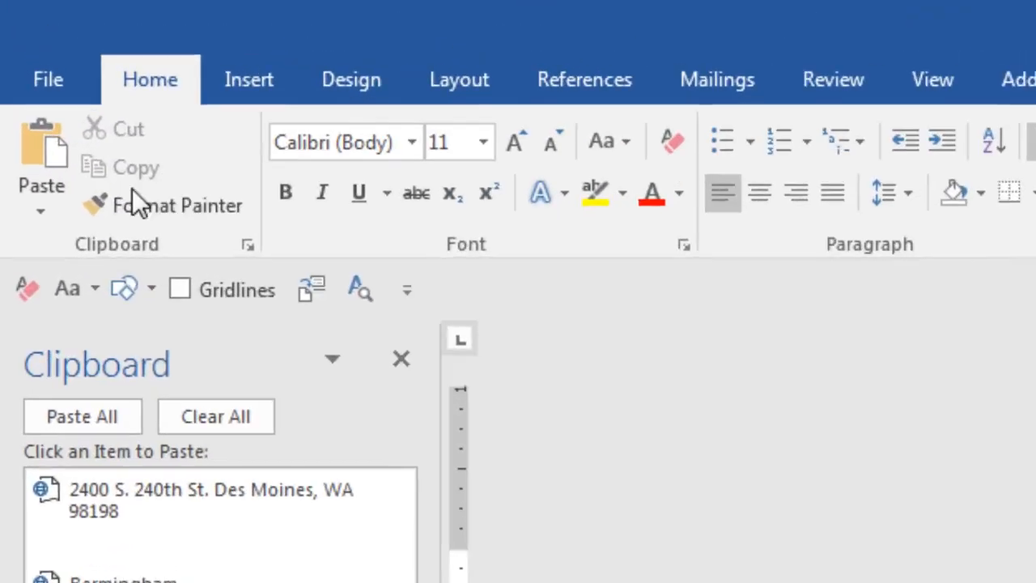
click(38, 214)
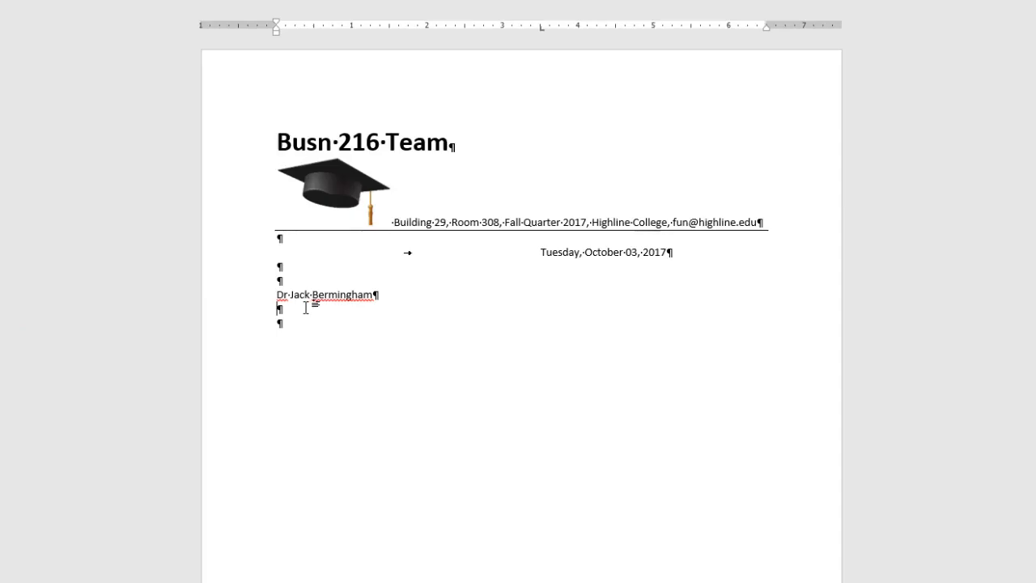
right_click(306, 306)
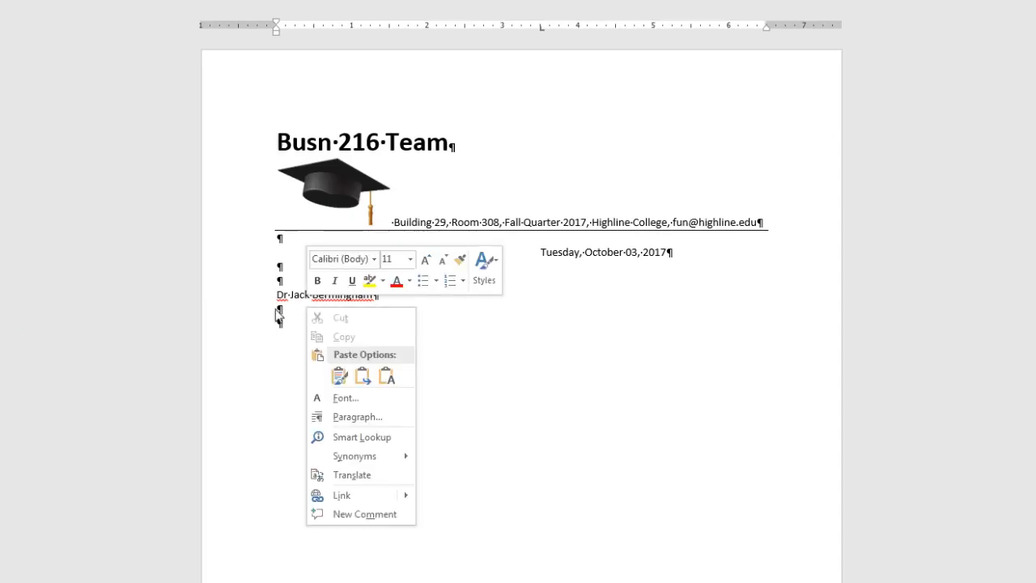
click(387, 376)
click(293, 312)
Paste the college address below the name using Keep Text Only.
key(ctrl+v)
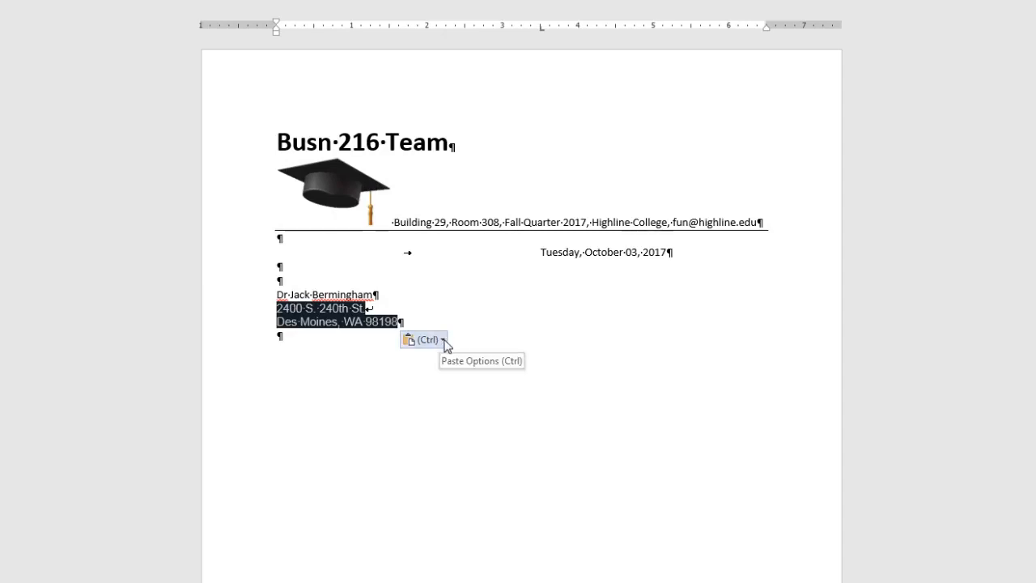
click(444, 340)
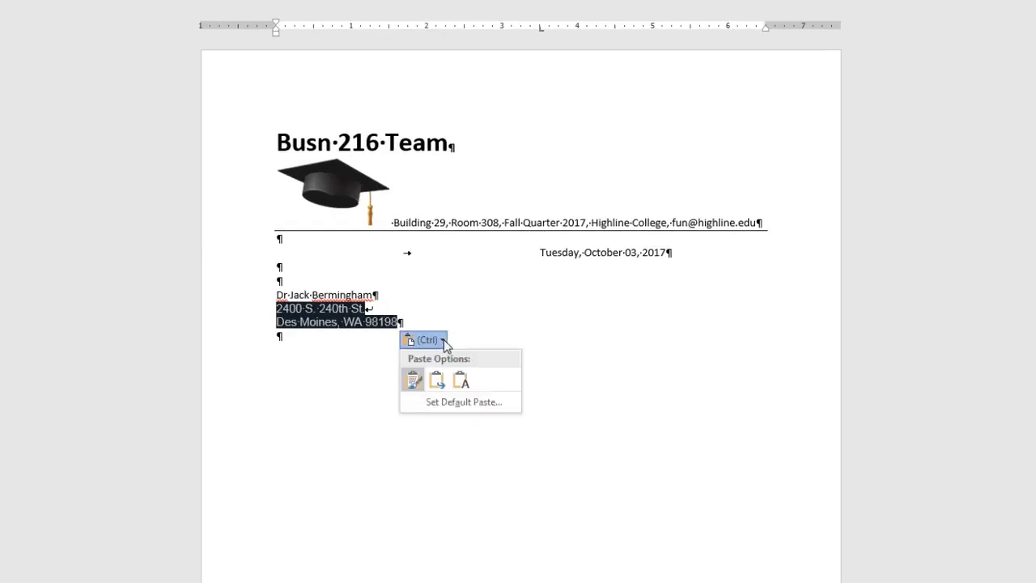
click(466, 387)
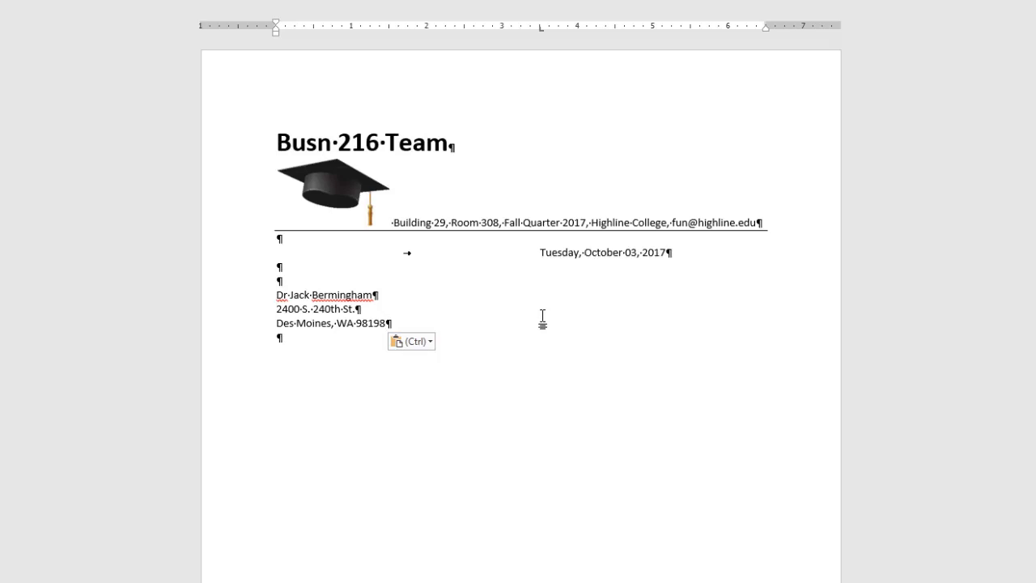
Add the line 'President, Highline College' directly under the recipient's name.
key(Return)
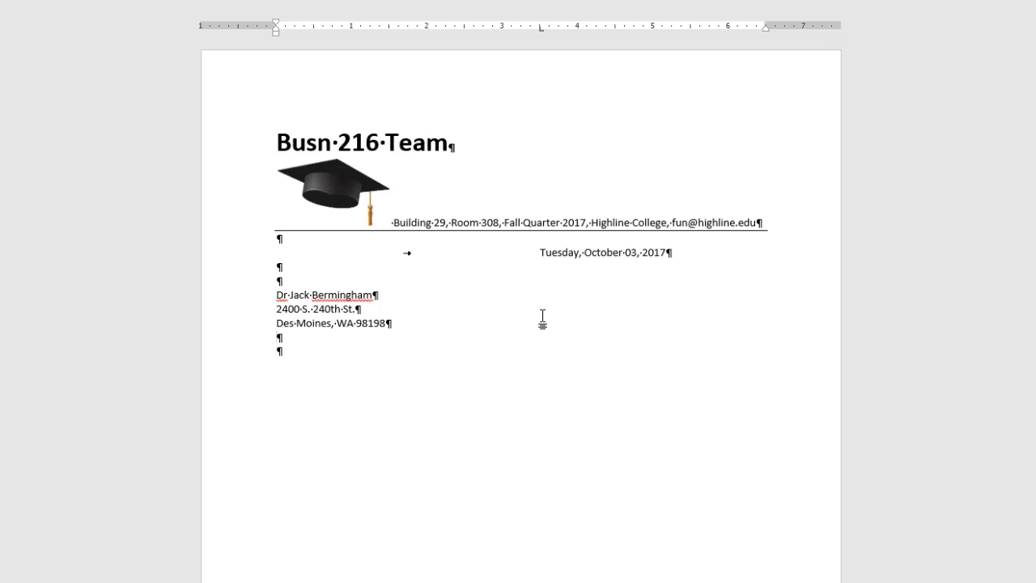
click(452, 296)
key(Return)
text(President)
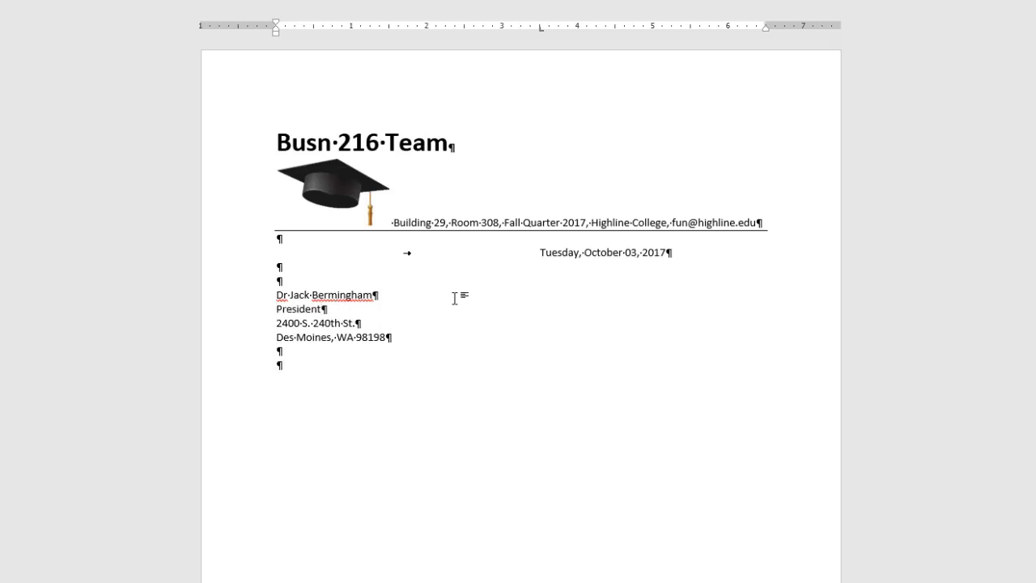
text(, Highline College)
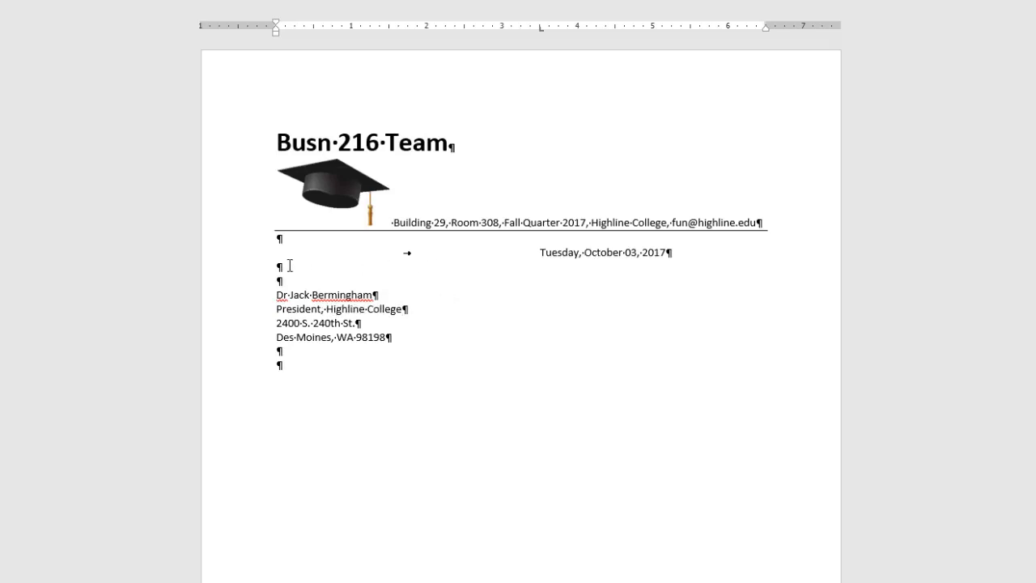
Write the salutation 'Dear' followed by the pasted recipient name, and add the period after 'Dr'.
click(298, 367)
text(Dear)
key(ctrl+v)
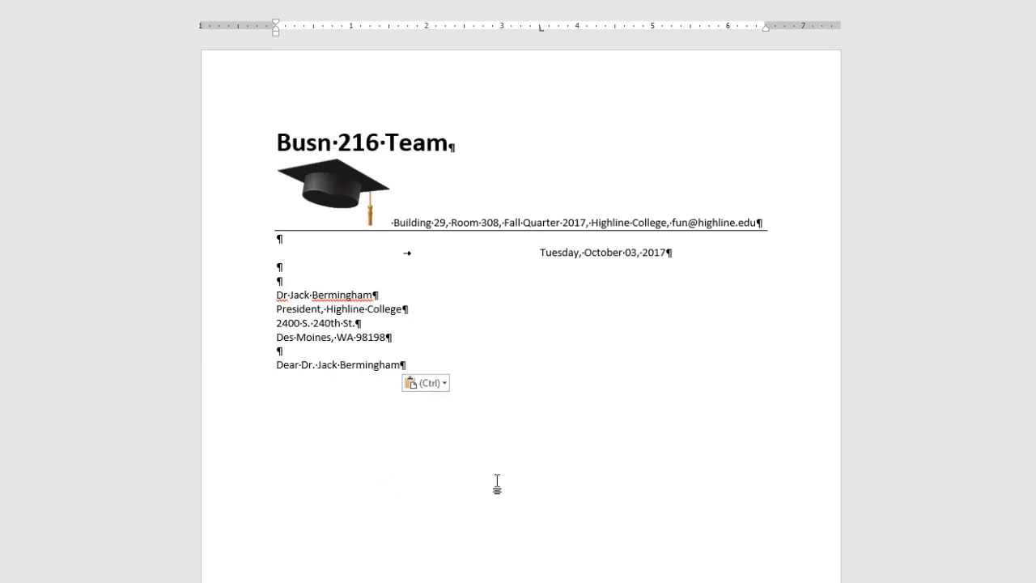
click(288, 293)
text(.)
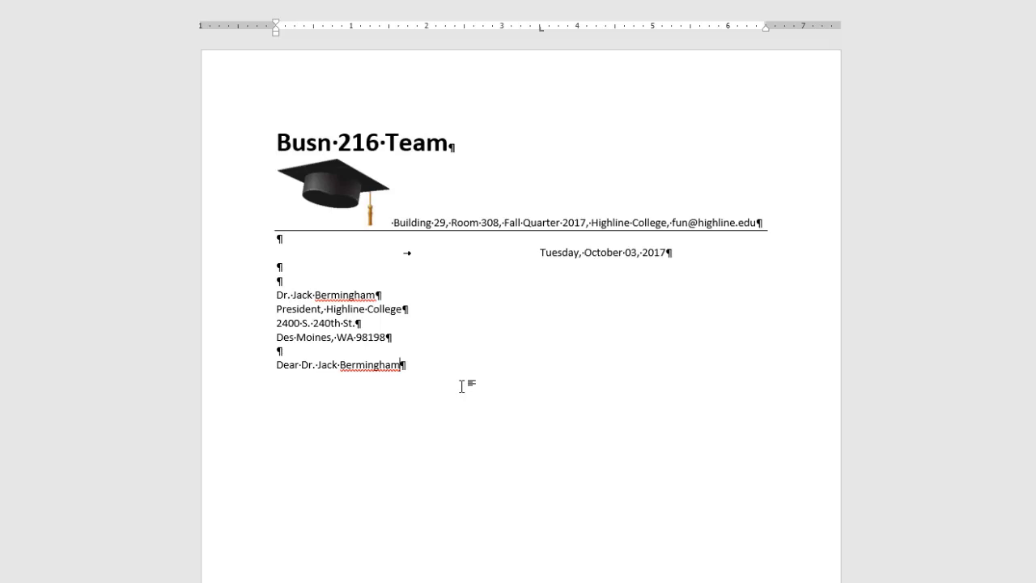
End the salutation with a colon instead of a comma.
text(,)
key(Return)
key(Return)
click(453, 367)
key(BackSpace)
text(:)
Type the body sentence about making Highline a great place, a thanks line, and a tabbed new line.
click(289, 397)
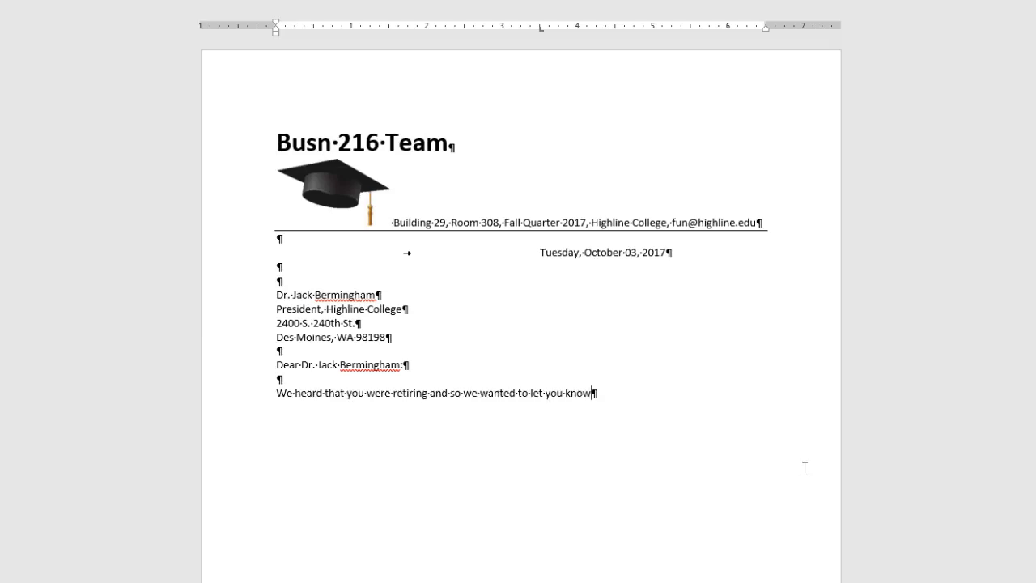
text(that we appreciate all that you have done to make Highline a great place to attend school.)
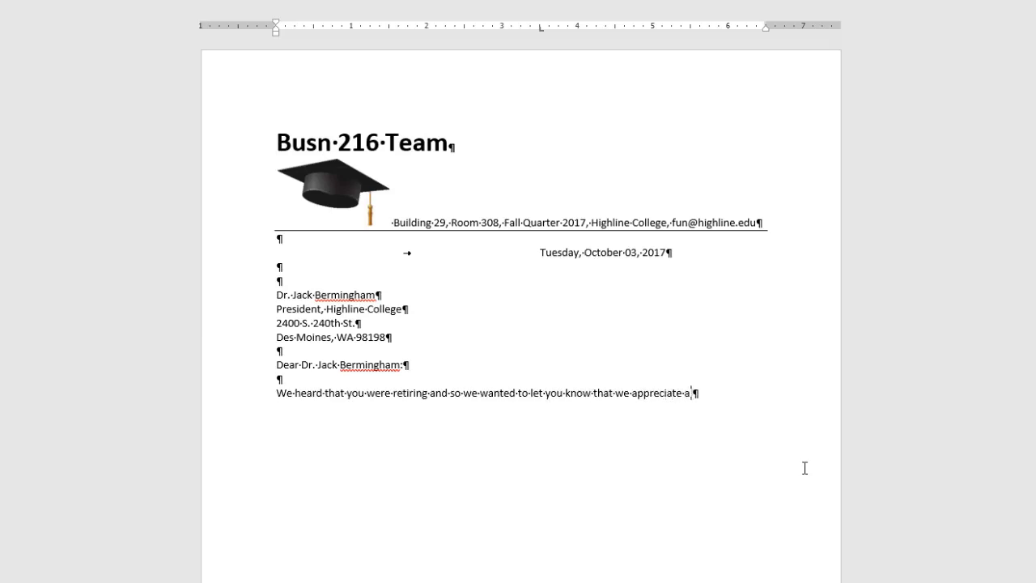
key(Return)
key(Return)
text(Thanks, Dr. Jack Bermingham!)
key(Return)
key(Return)
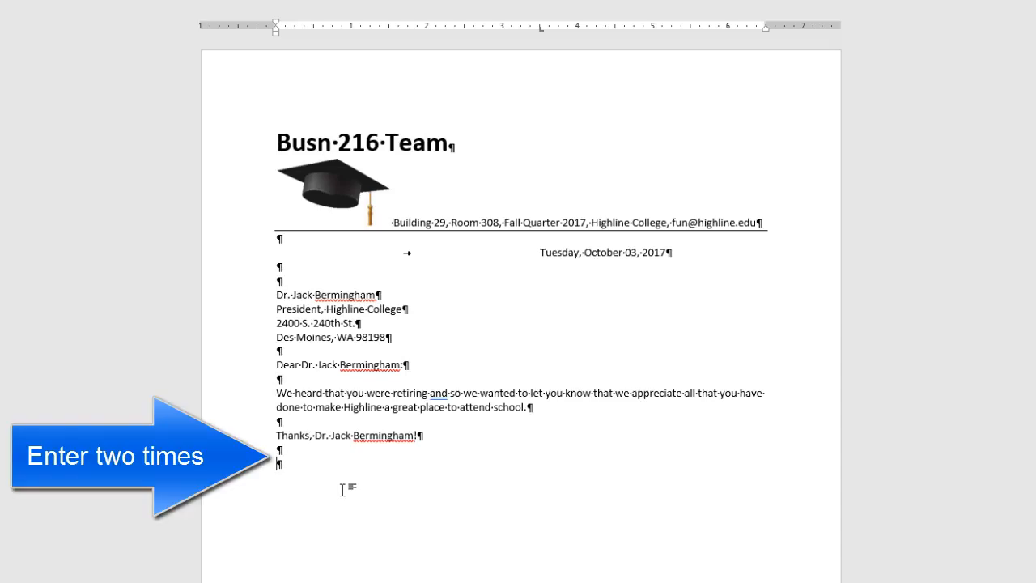
key(Tab)
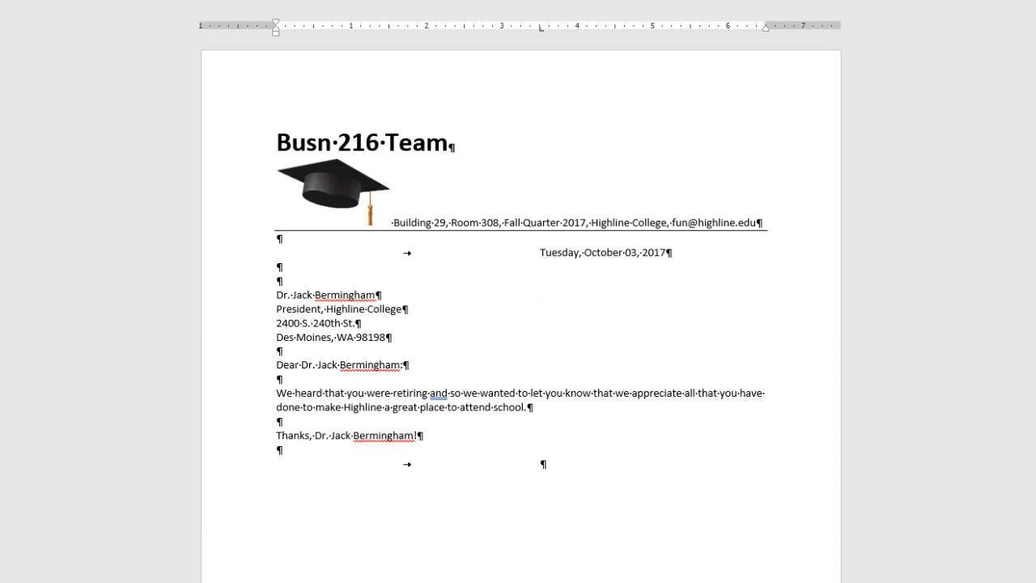
Close the letter with 'Sincerely,' and the tab-aligned signature 'Busn 216', then save it.
text(Sincerely,)
key(Return)
key(Return)
key(Return)
key(Tab)
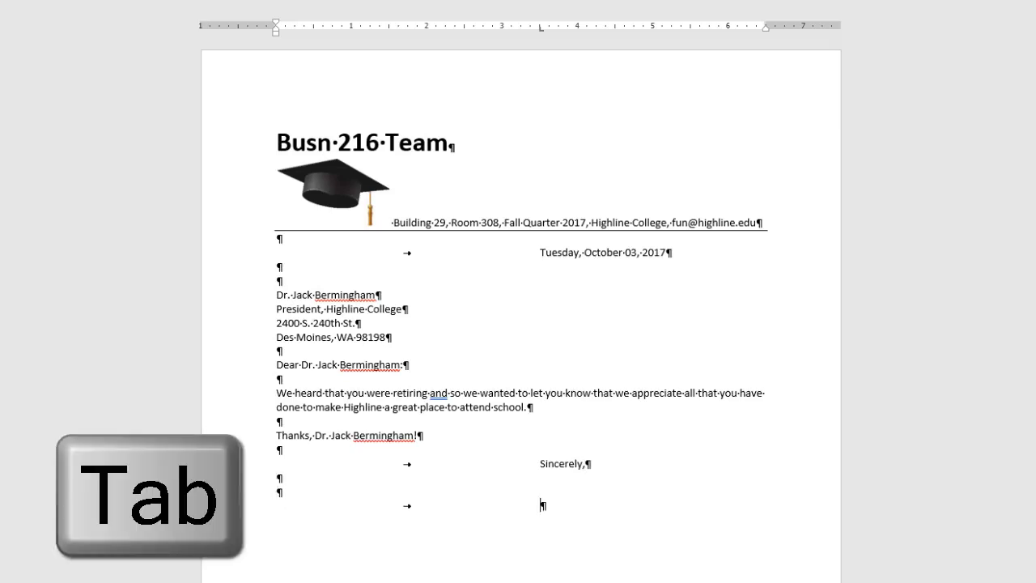
text(Busn 216)
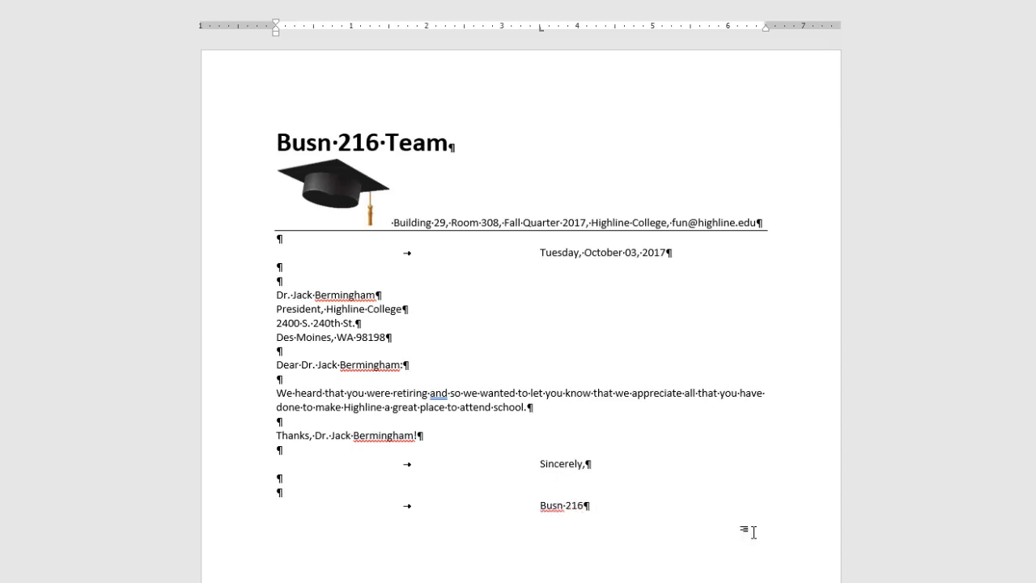
key(ctrl+s)
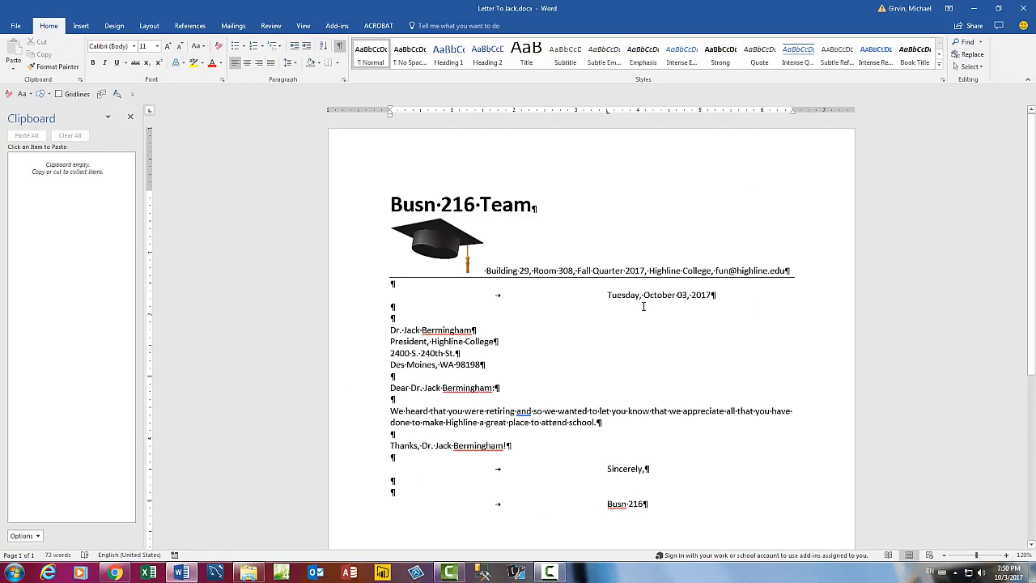
Close Word with the finished letter and relaunch it with a blank document.
key(alt+F4)
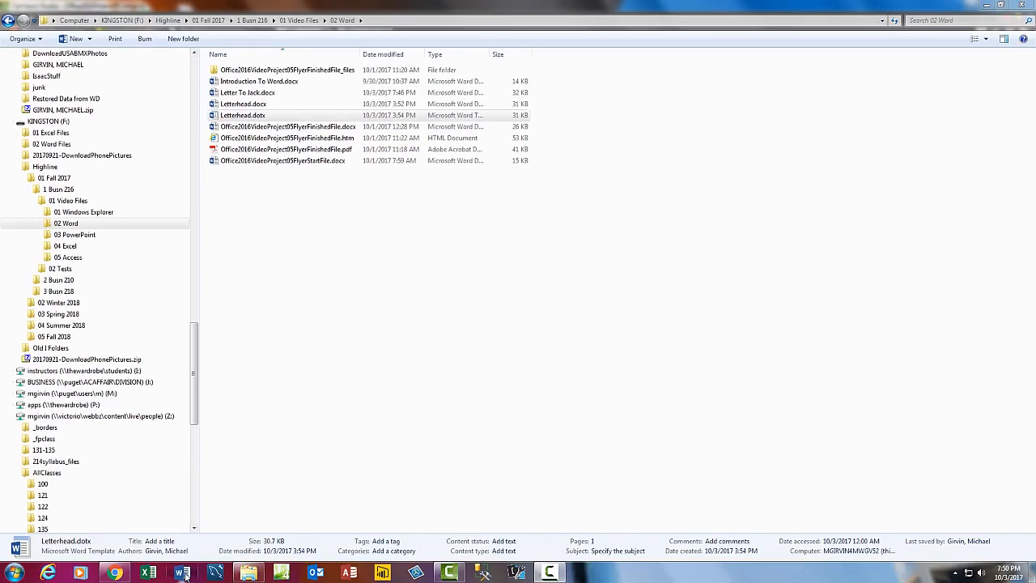
click(183, 573)
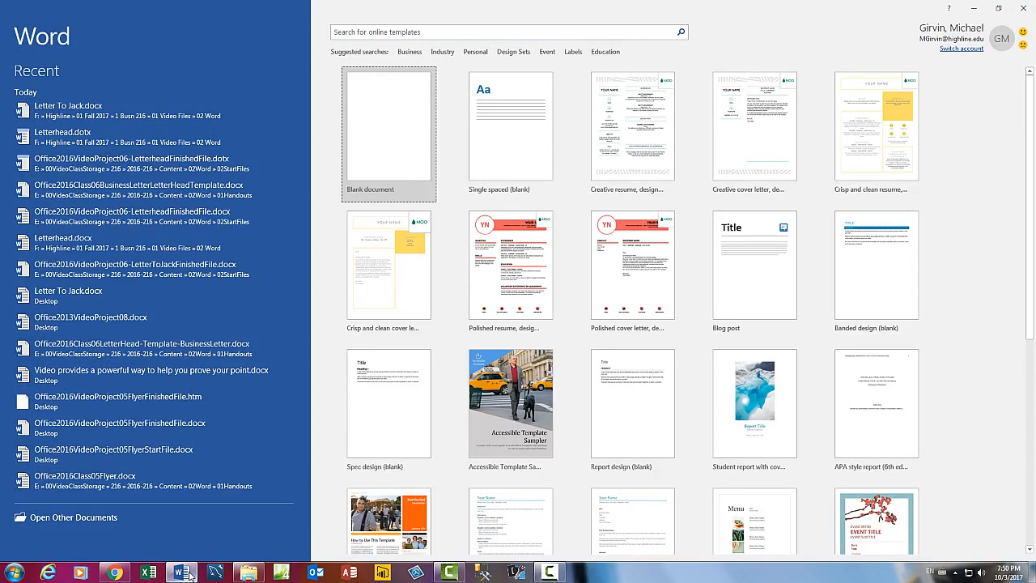
key(Escape)
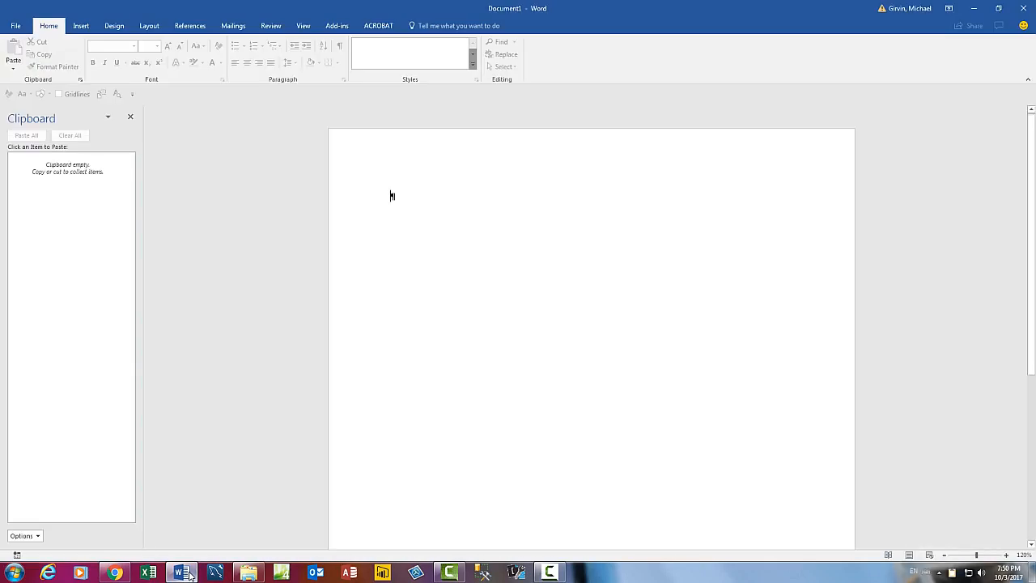
Browse the KINGSTON drive through Highline, 01 Fall 2017, 1 Busn 216 to the 02 Word folder.
click(18, 27)
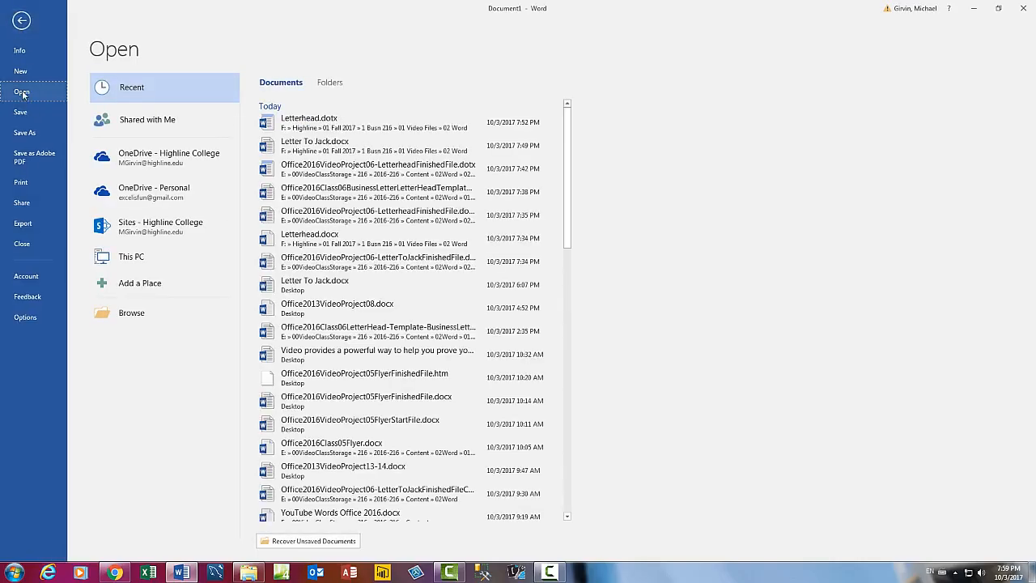
click(132, 314)
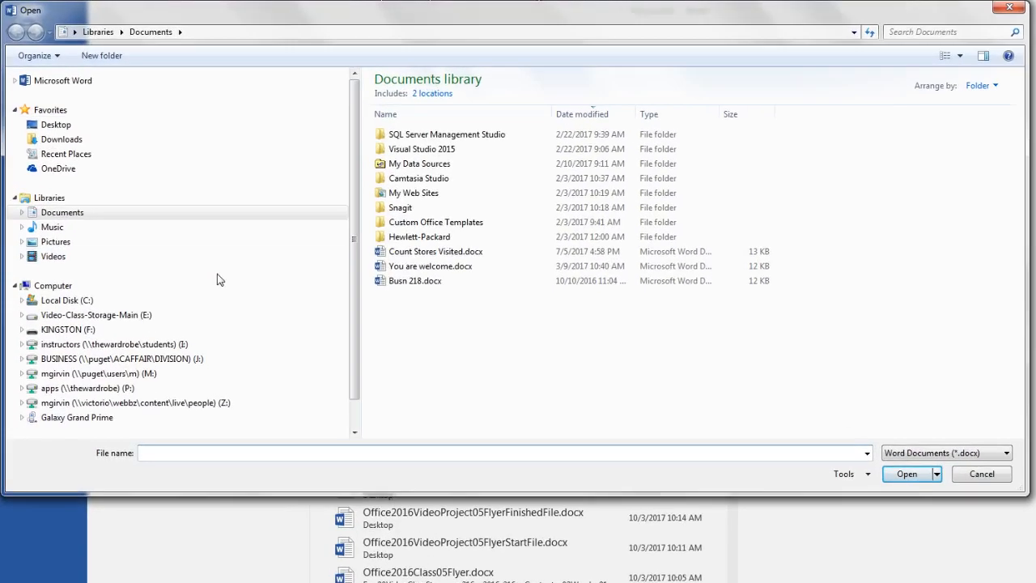
click(22, 329)
click(30, 388)
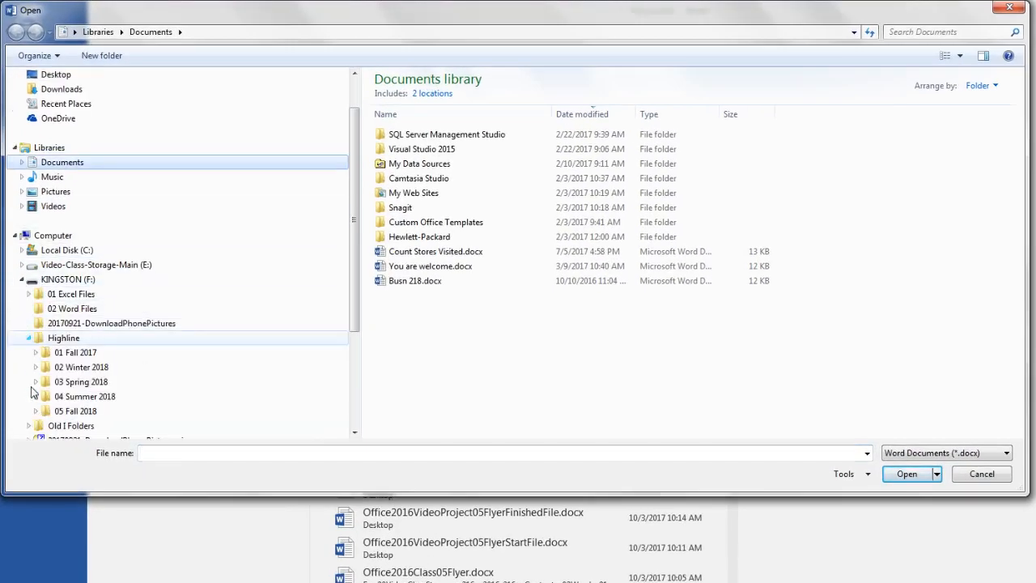
click(36, 353)
click(44, 367)
click(50, 381)
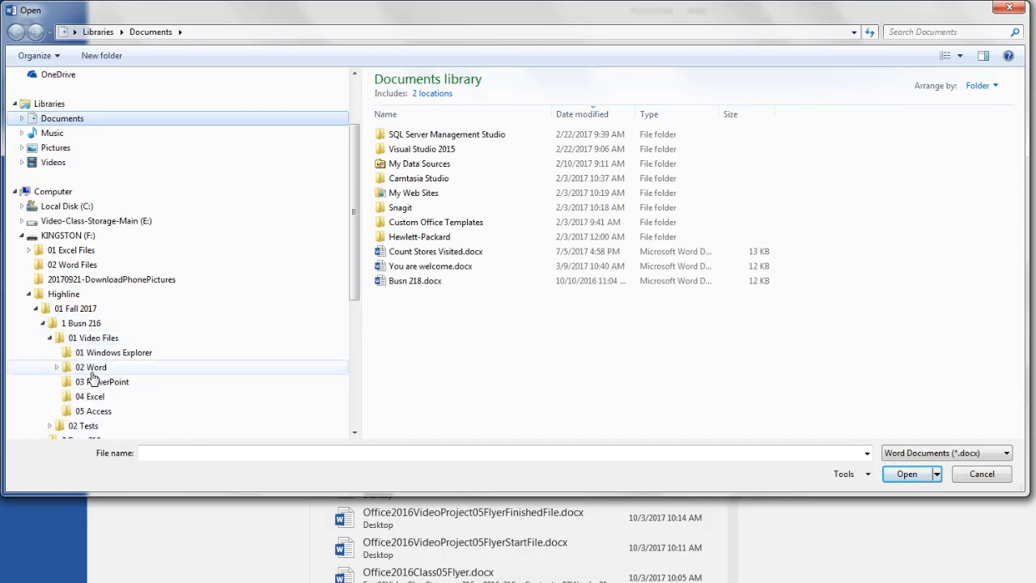
click(97, 369)
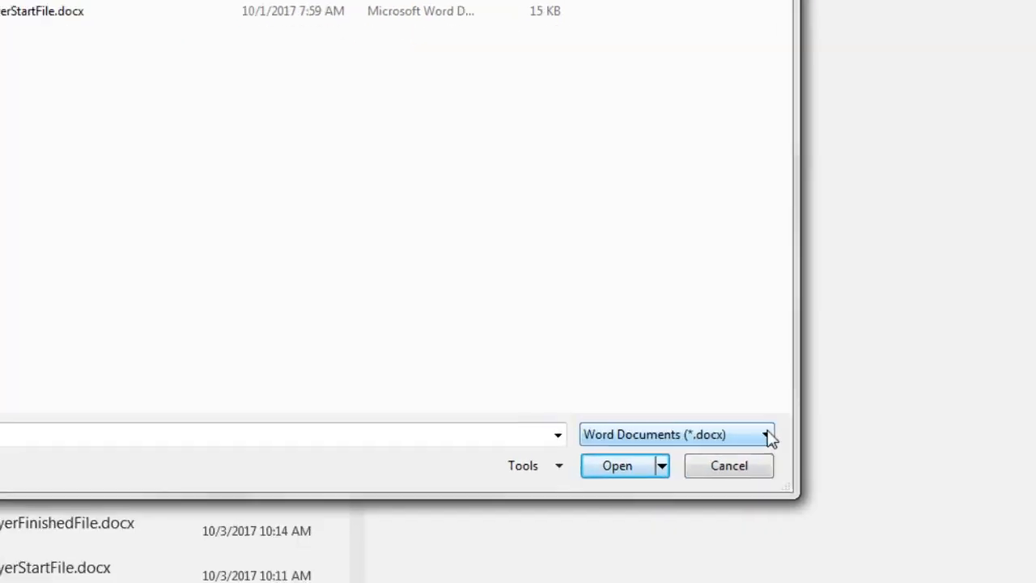
Show All Files and open the Letterhead.dotx template.
click(887, 520)
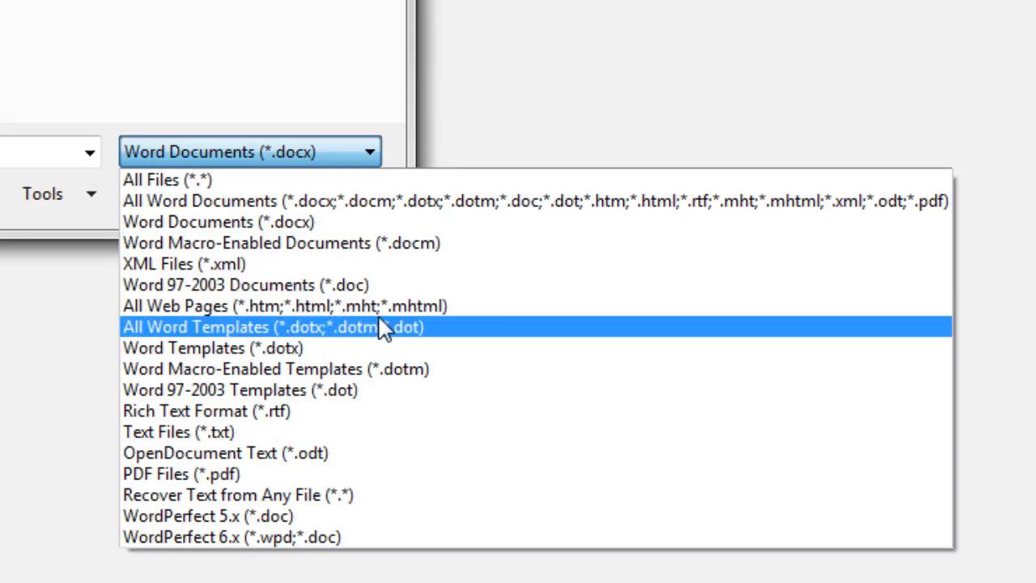
click(209, 180)
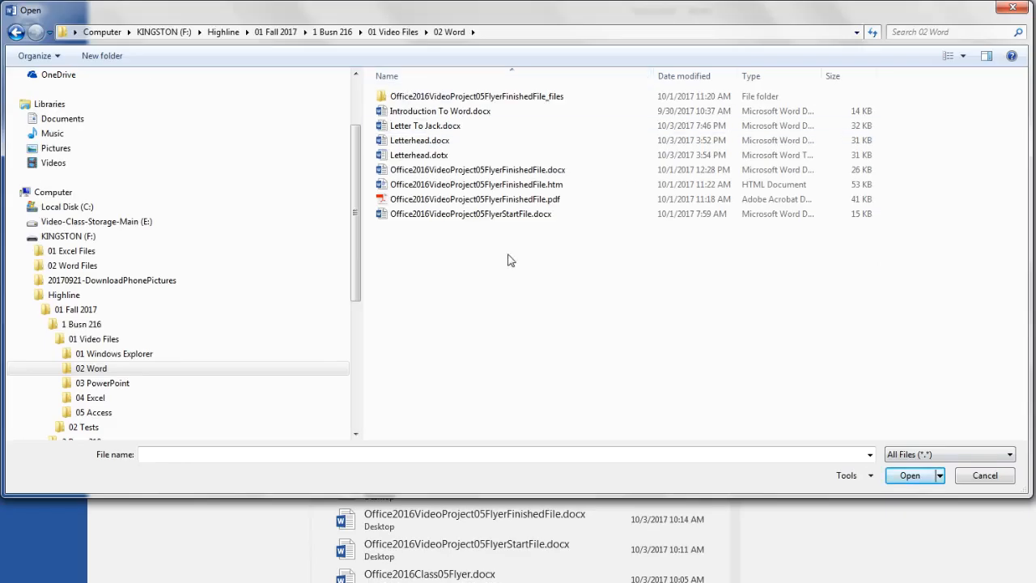
double_click(418, 154)
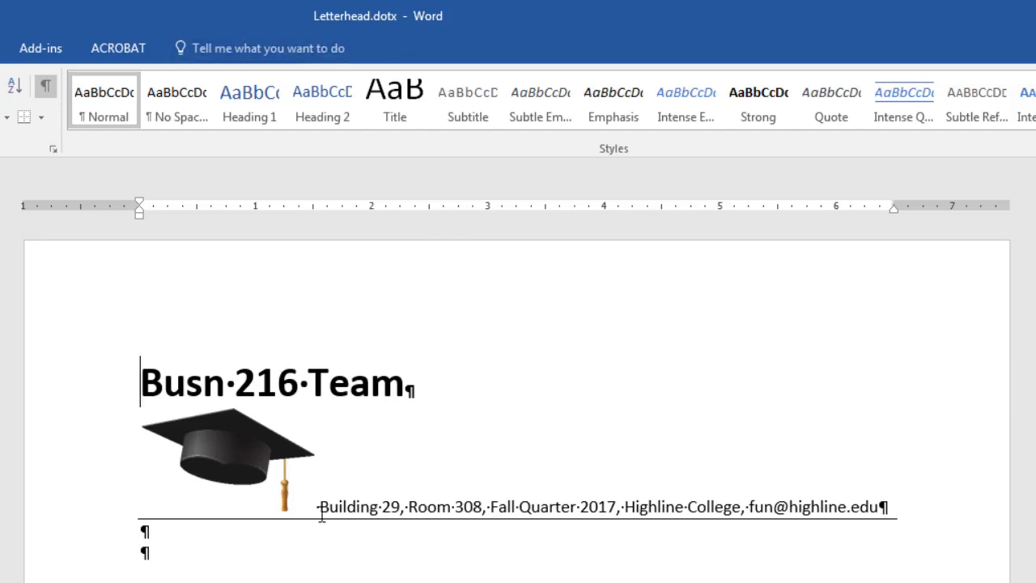
Add a left tab stop at 3.5 inches on the second empty line and save the template.
click(200, 557)
click(548, 209)
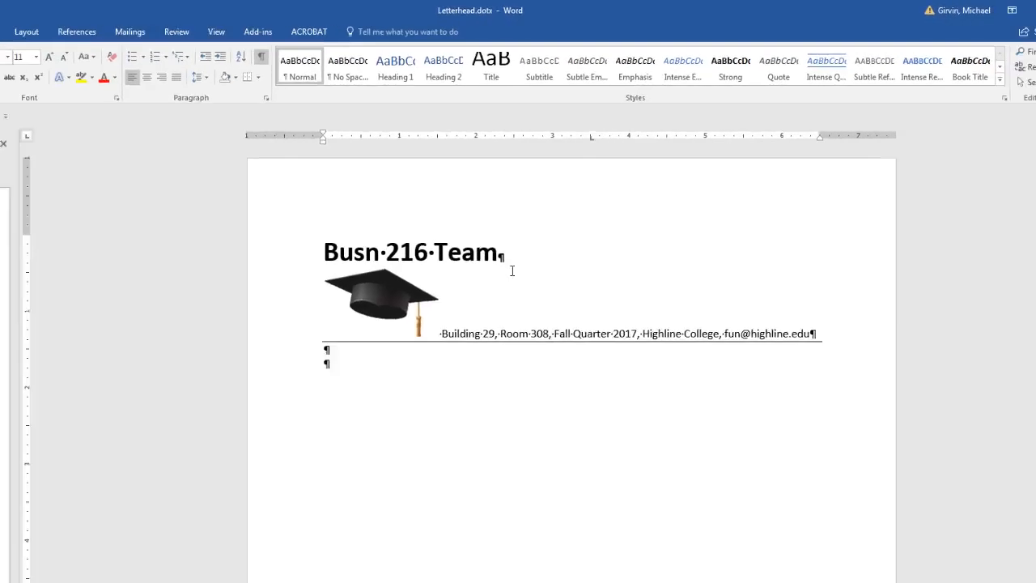
key(ctrl+s)
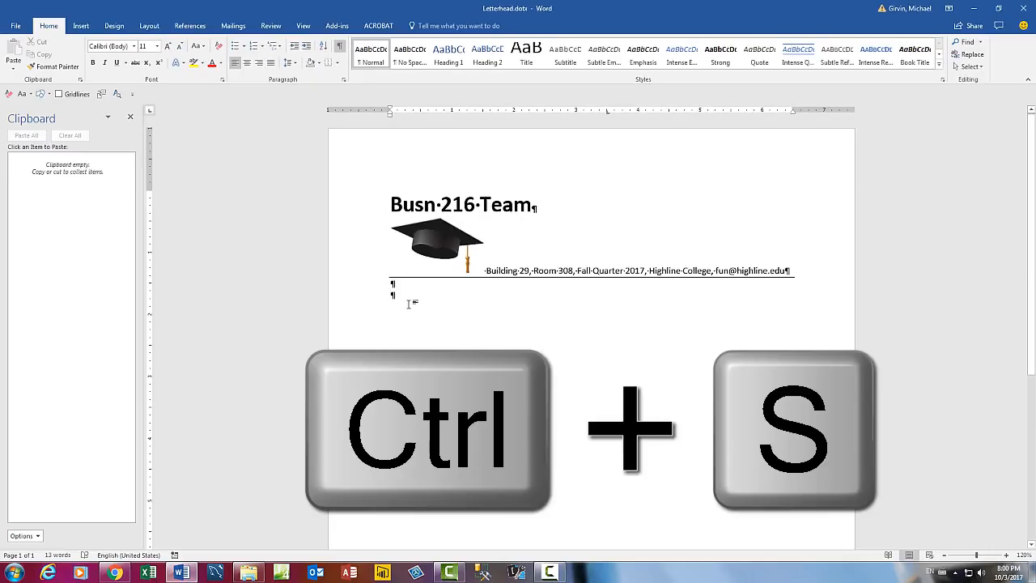